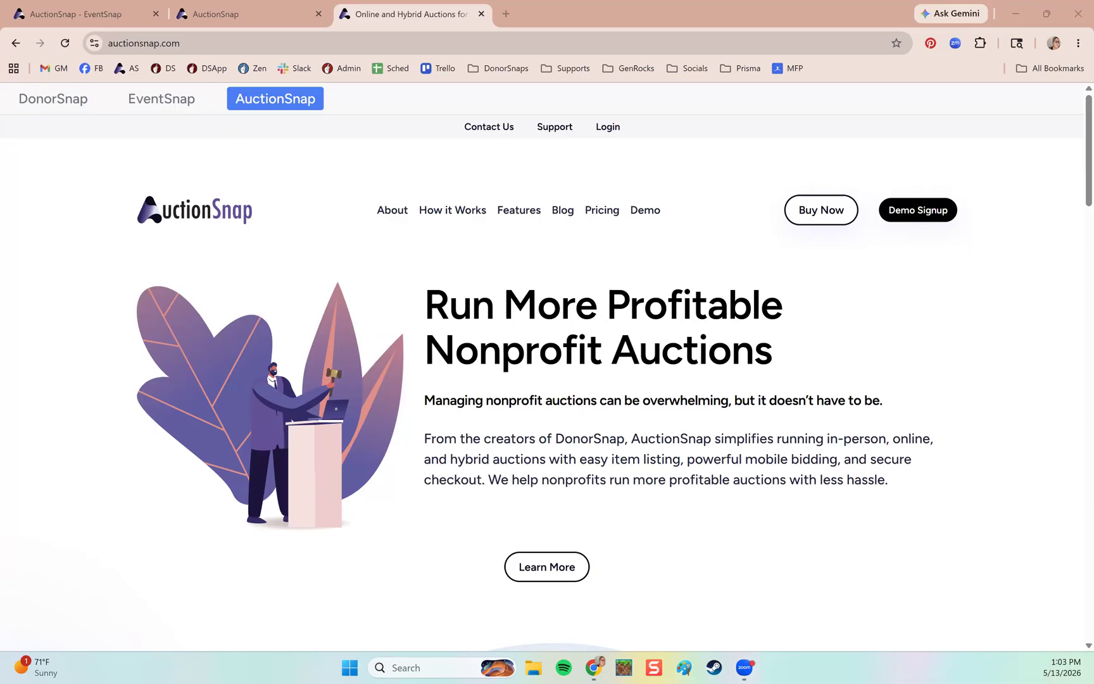
Return to the Color Fun Run auction-items page listing Candy Basket ($20) and Fun Factory Card ($15).
left_click(218, 14)
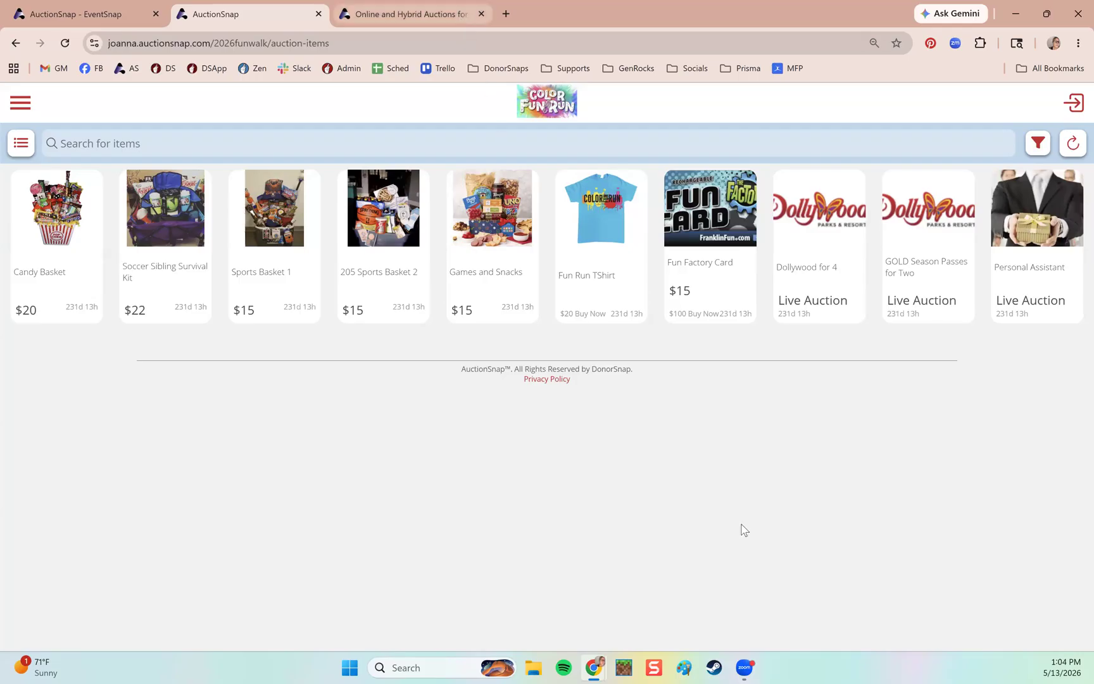
key("ctrl+Tab")
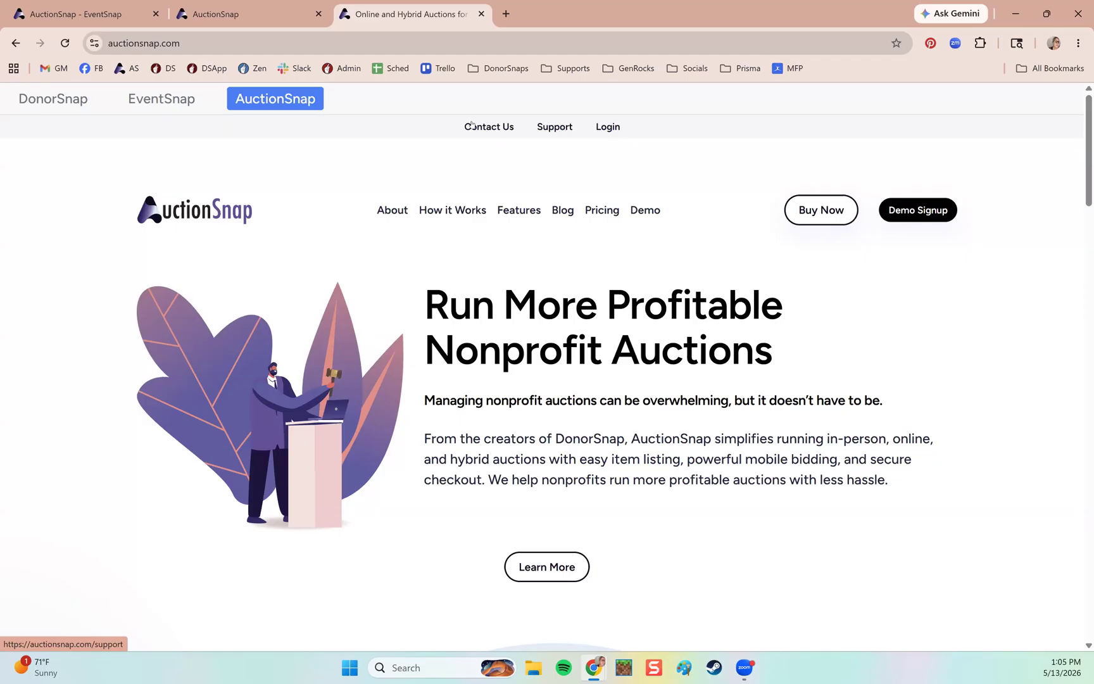
left_click(224, 14)
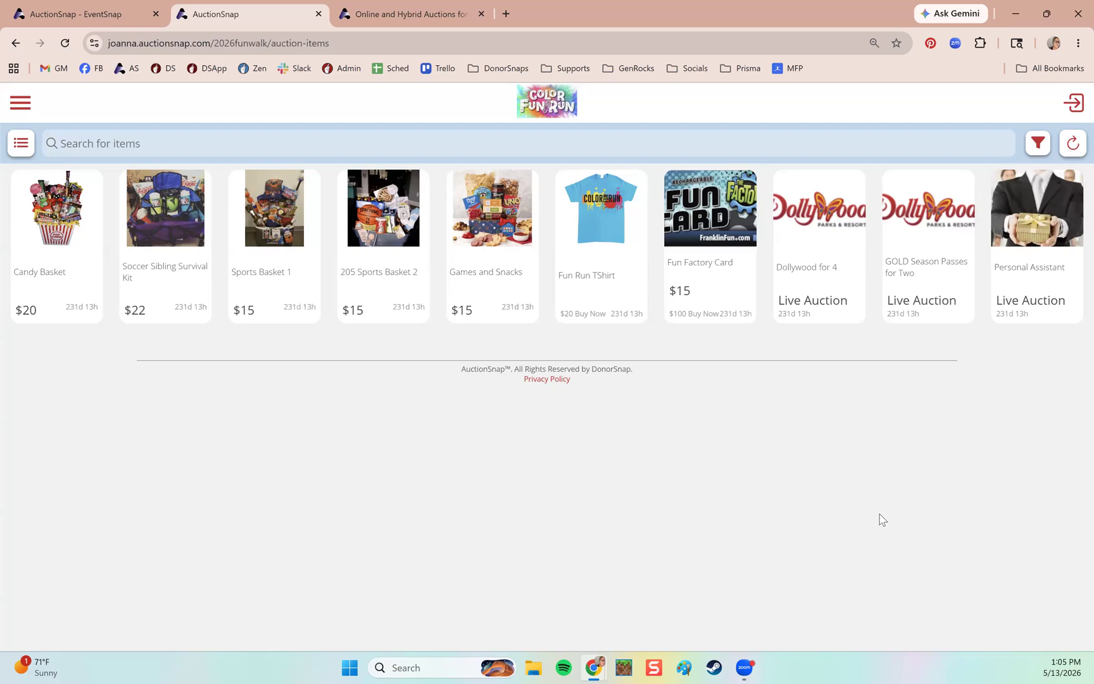
left_click(1047, 14)
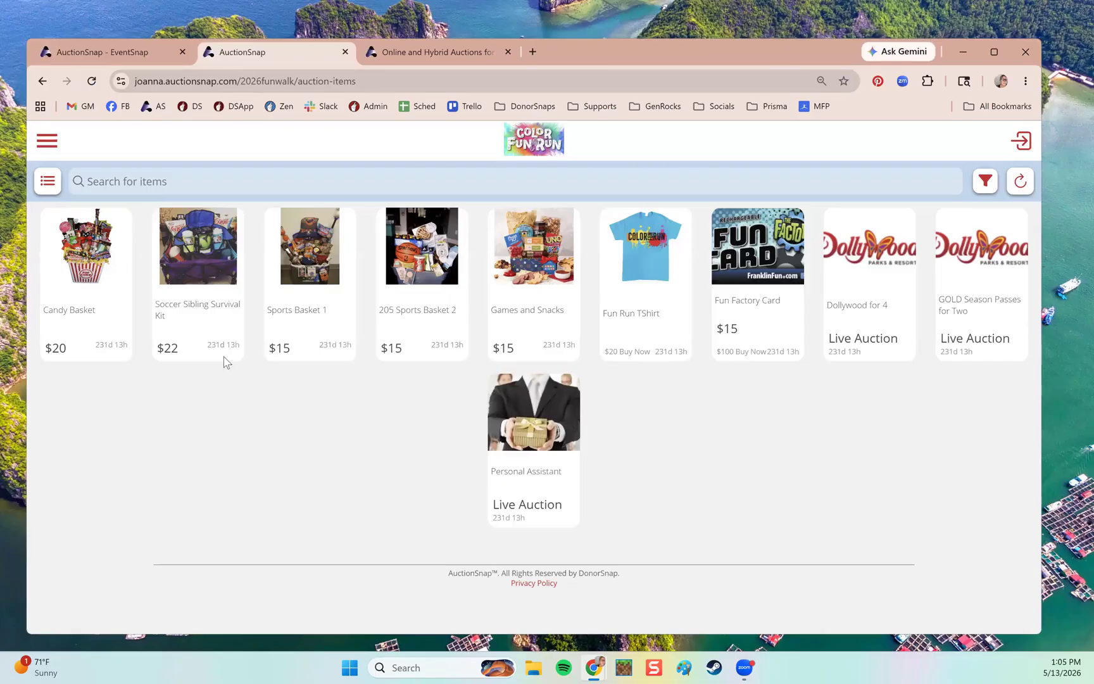
left_click_drag(1041, 360, 224, 358)
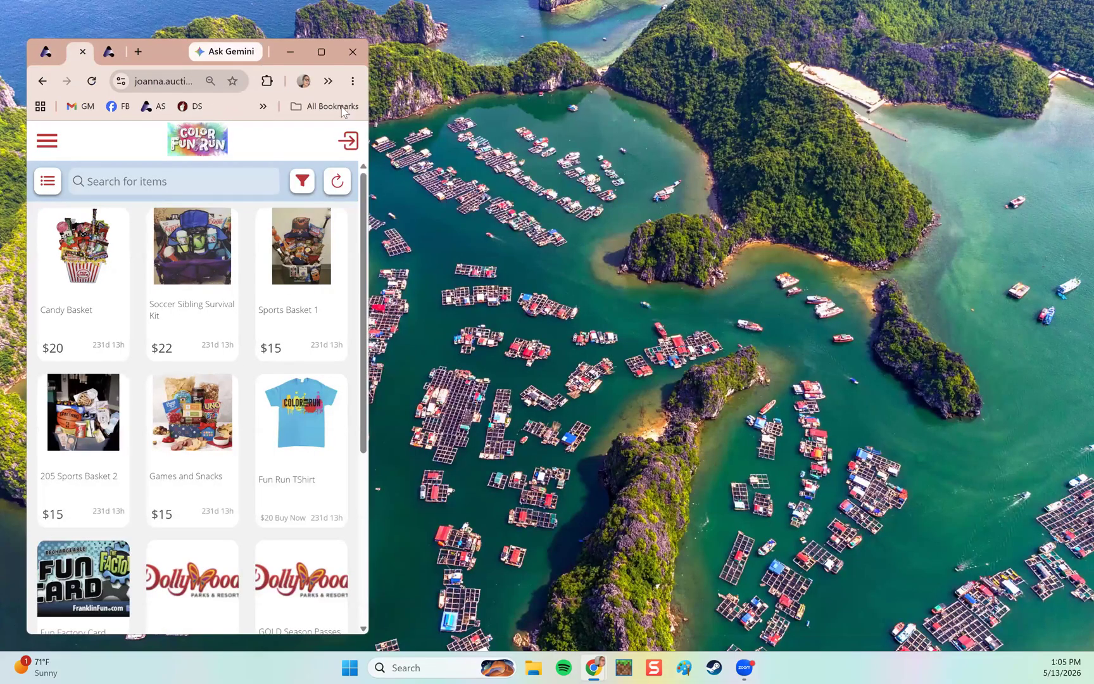
left_click(321, 51)
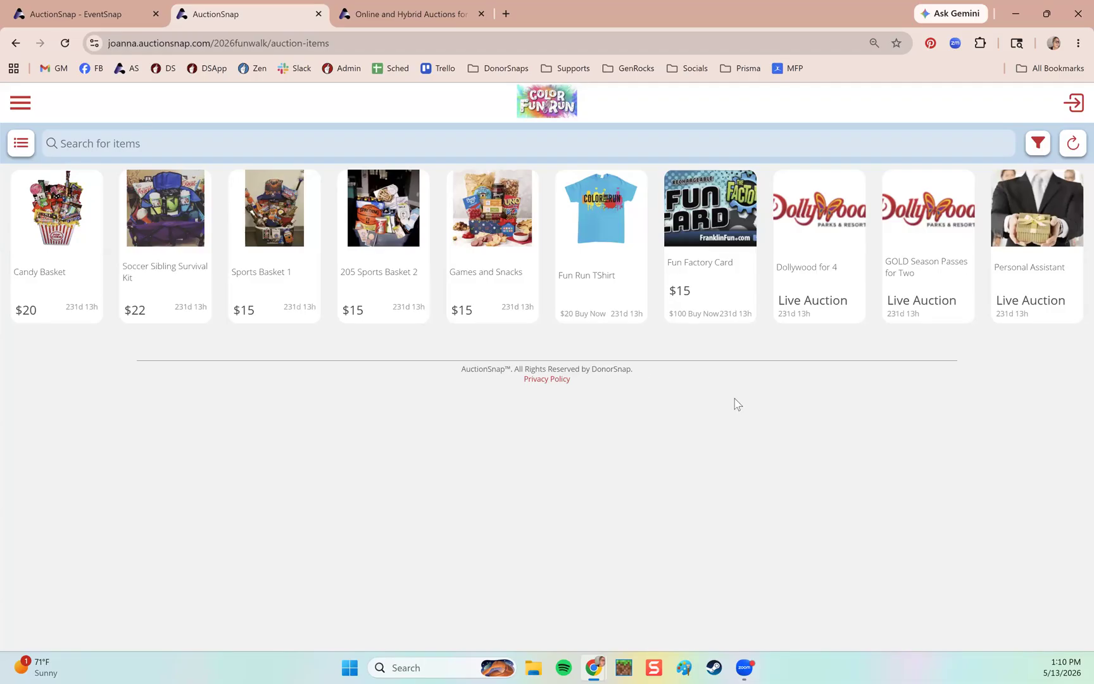
left_click(21, 104)
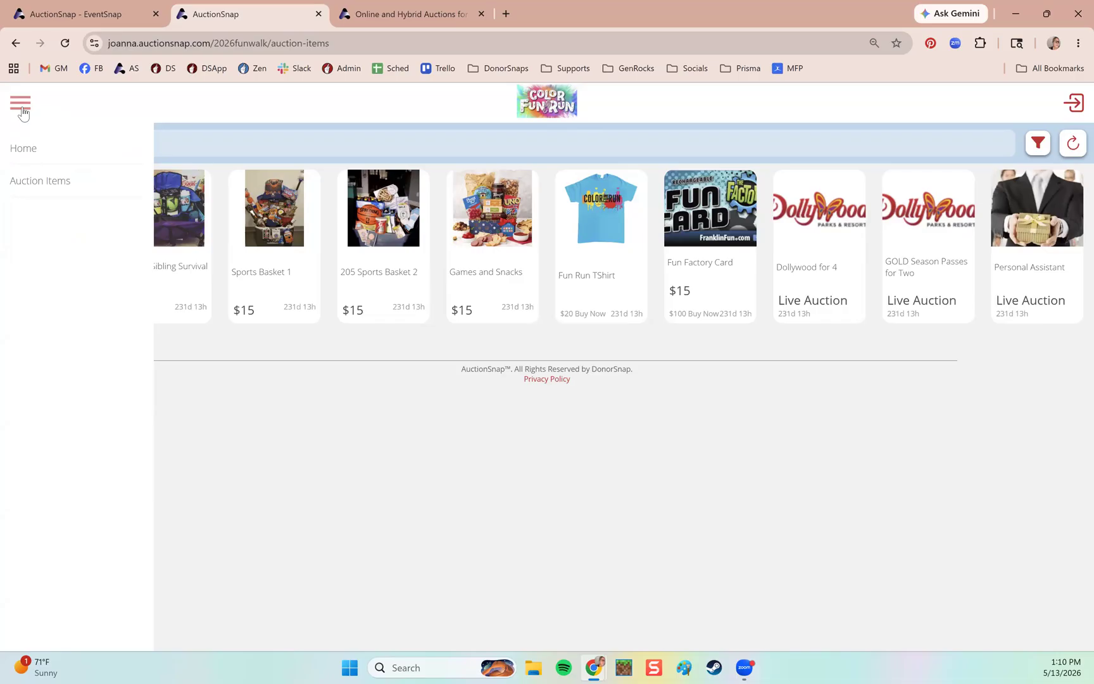
left_click(22, 112)
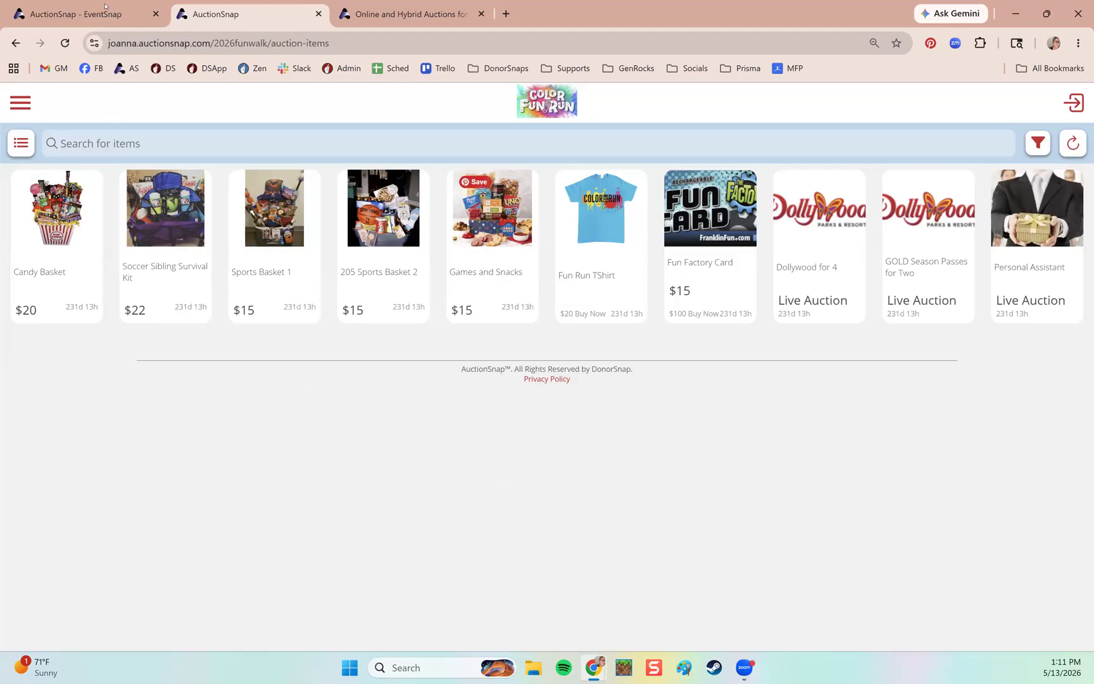
Switch to the admin dashboard and review the Carson Valley House event cards, including Schools Fun Run & Auction.
left_click(82, 14)
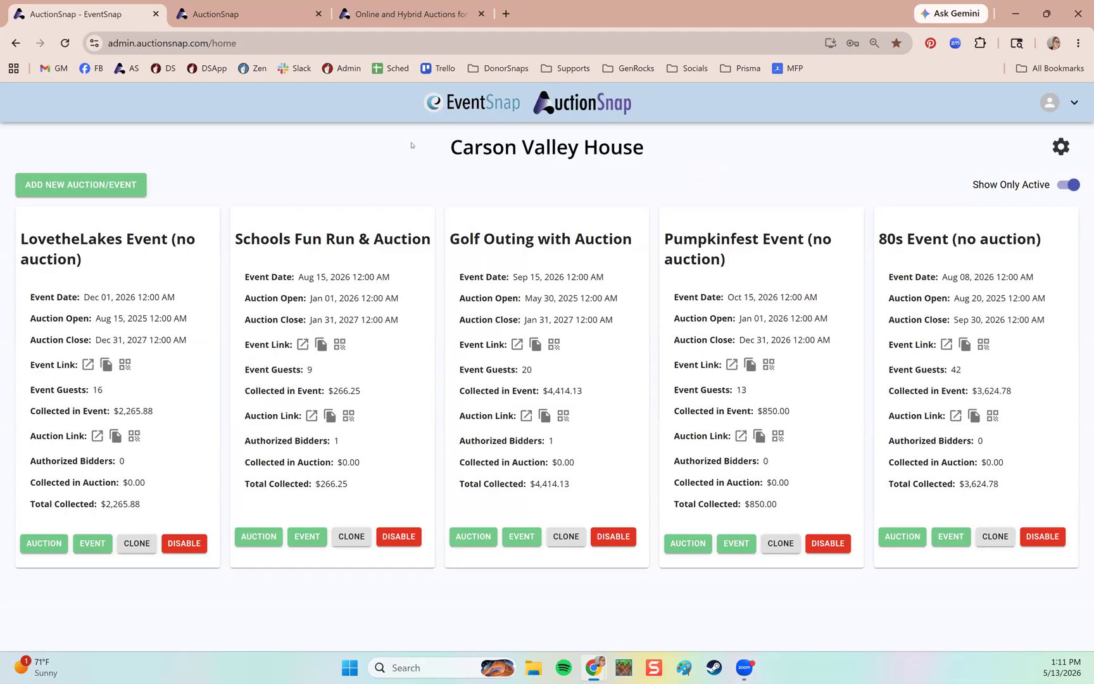
left_click_drag(451, 148, 654, 152)
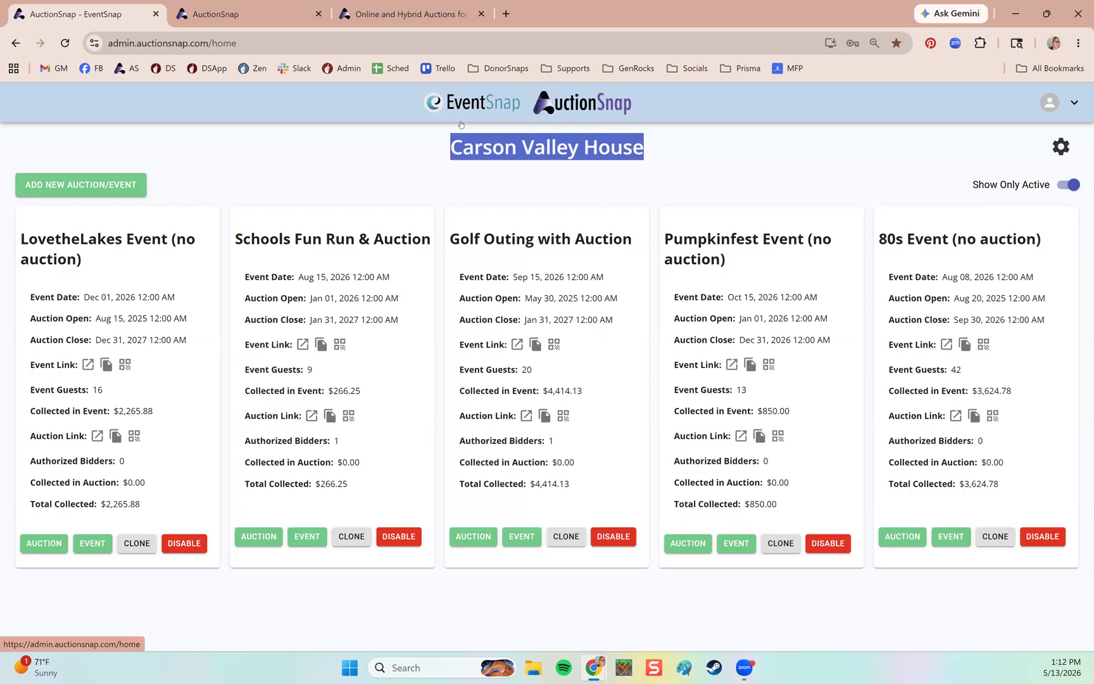
left_click(512, 206)
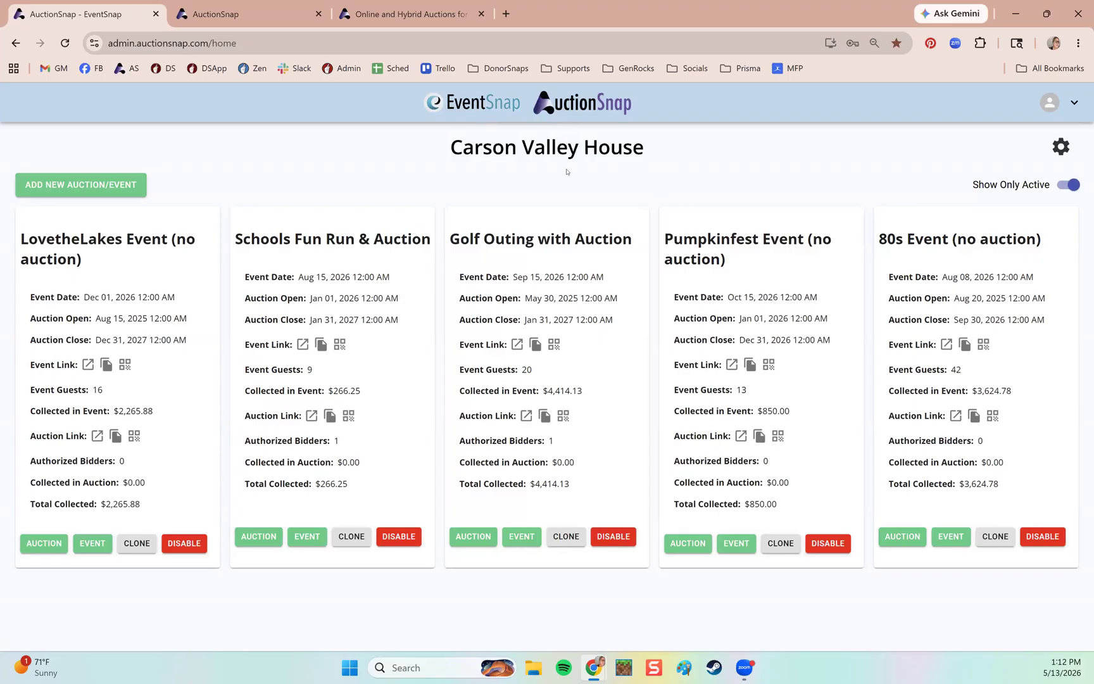
left_click(65, 186)
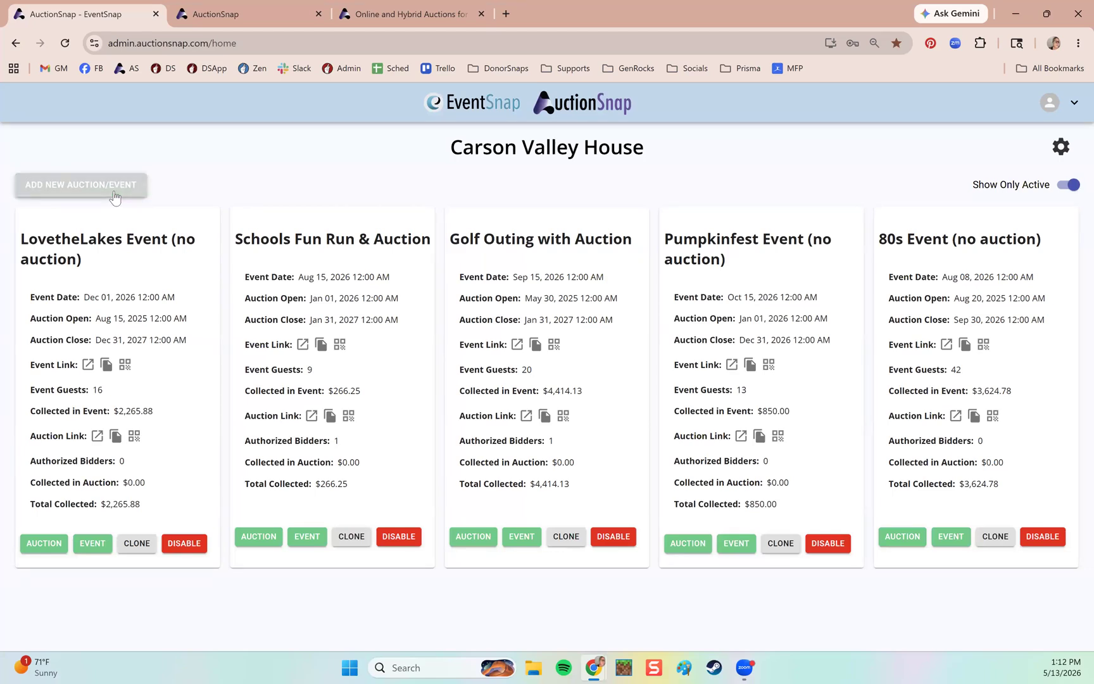
left_click_drag(235, 240, 428, 240)
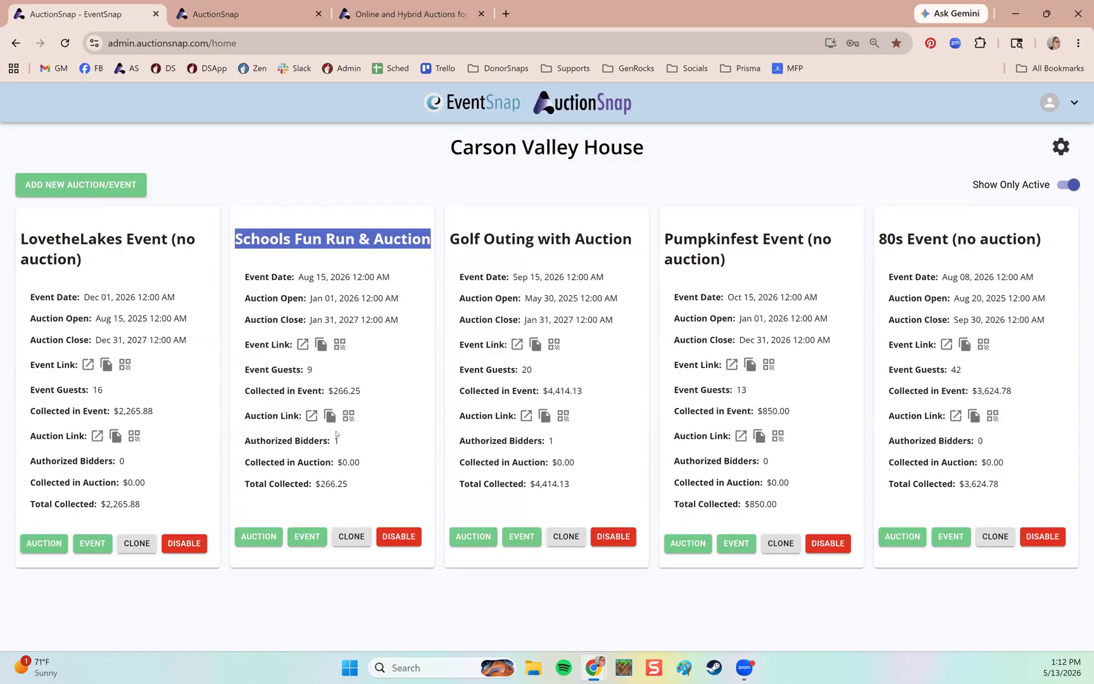
left_click(308, 537)
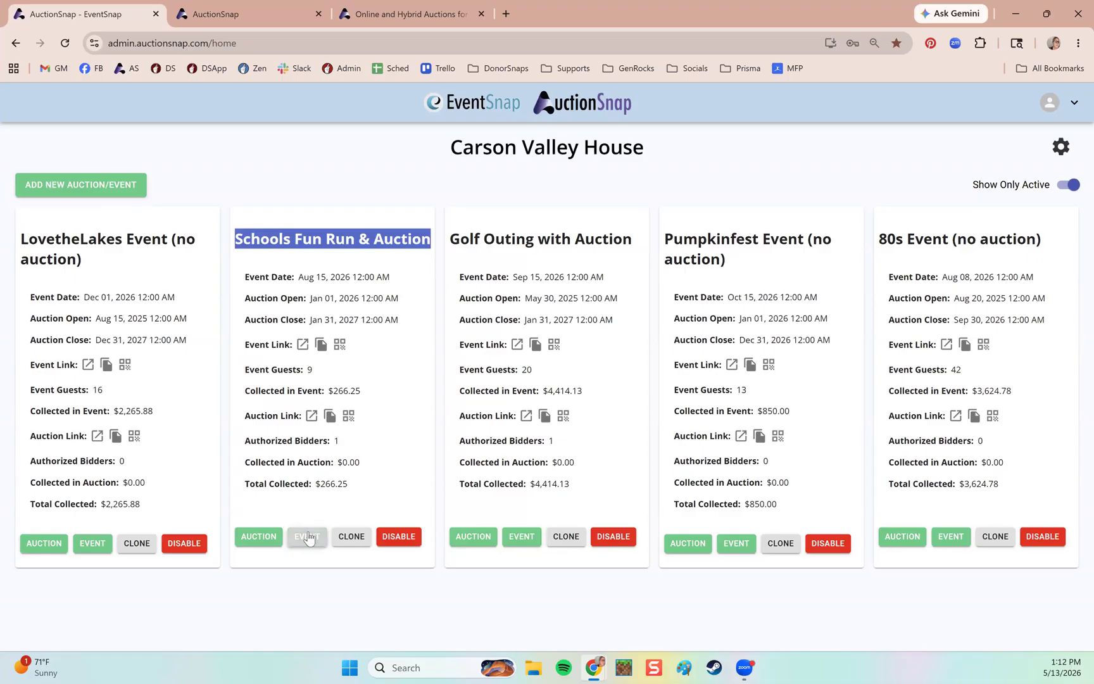
left_click(257, 538)
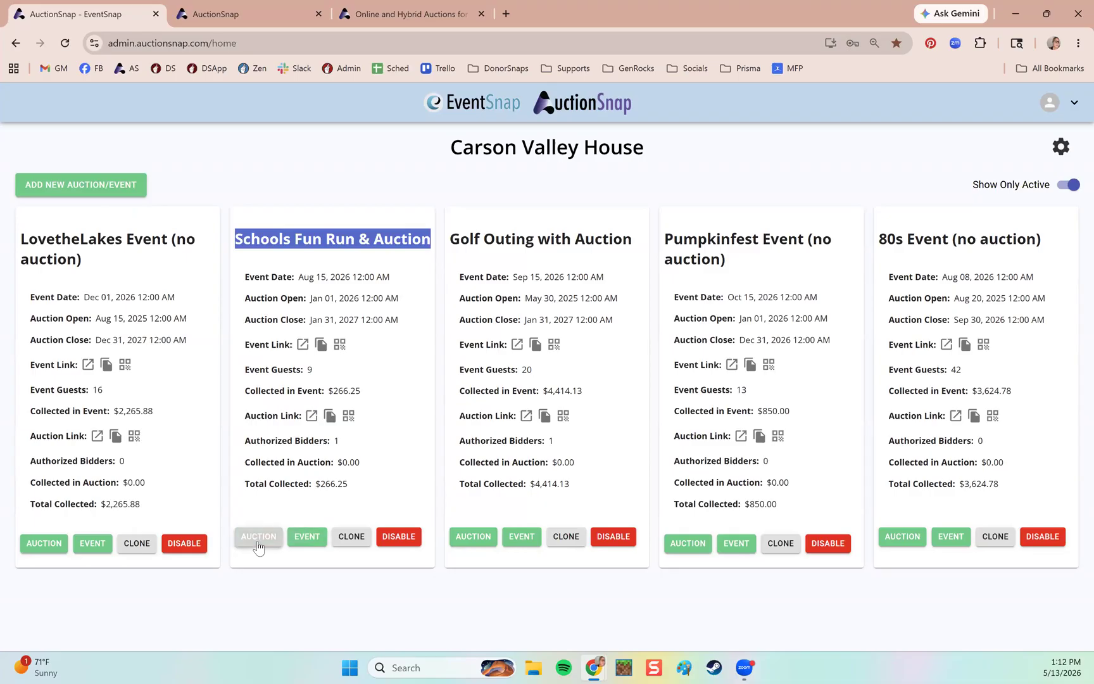
left_click(313, 537)
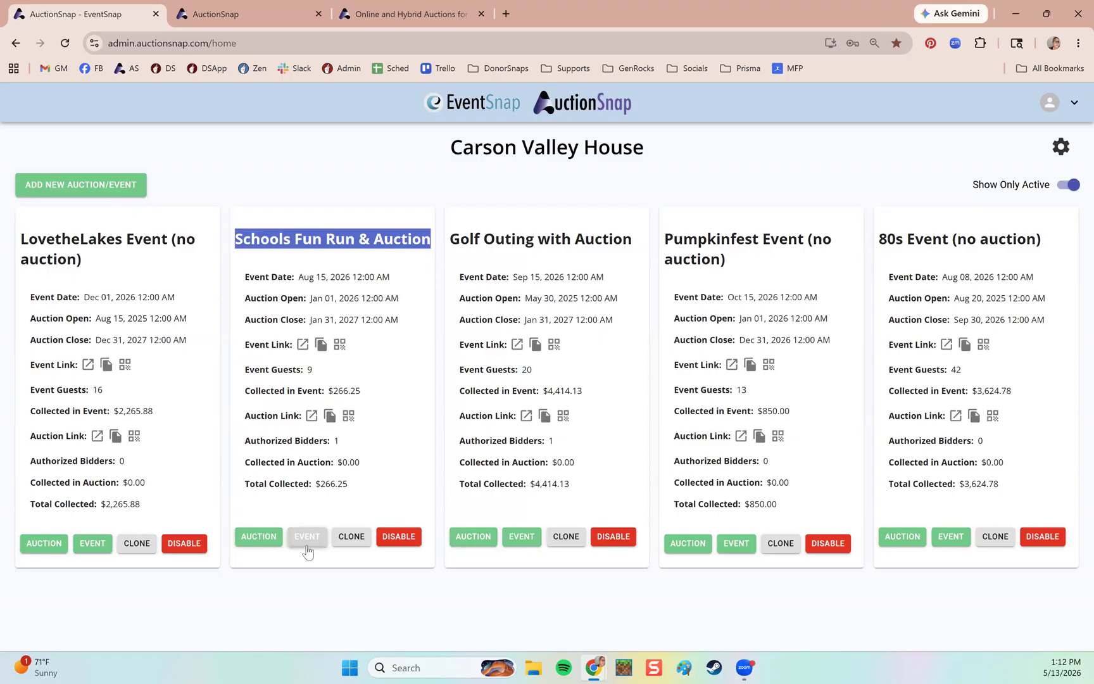
left_click(334, 501)
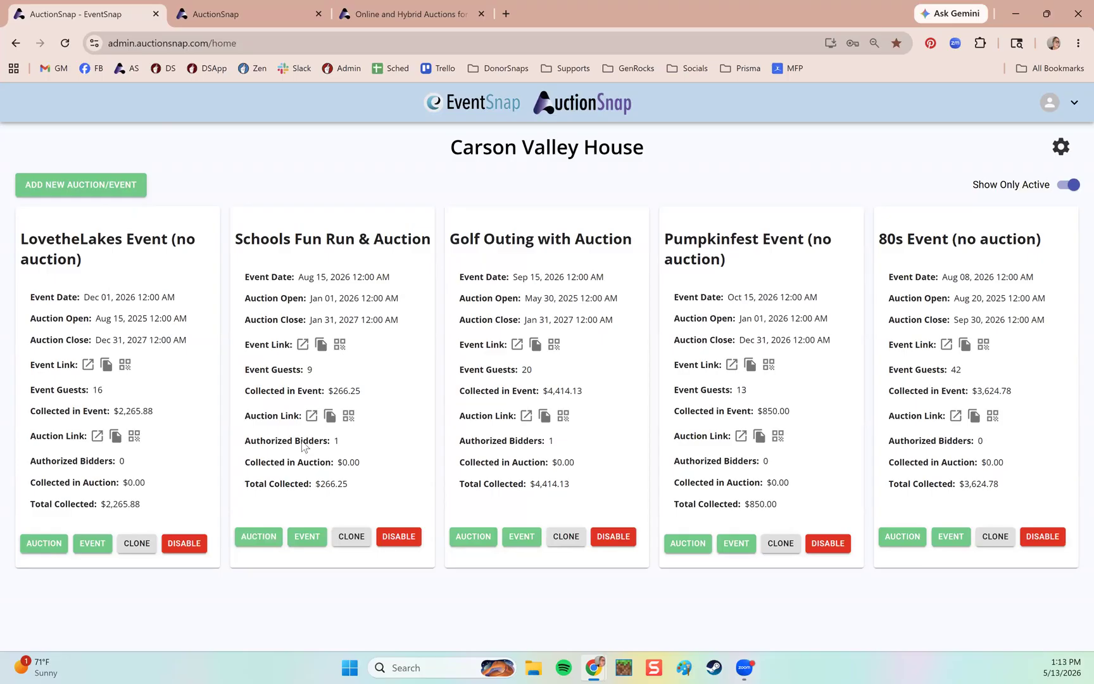
mouse_move(303, 446)
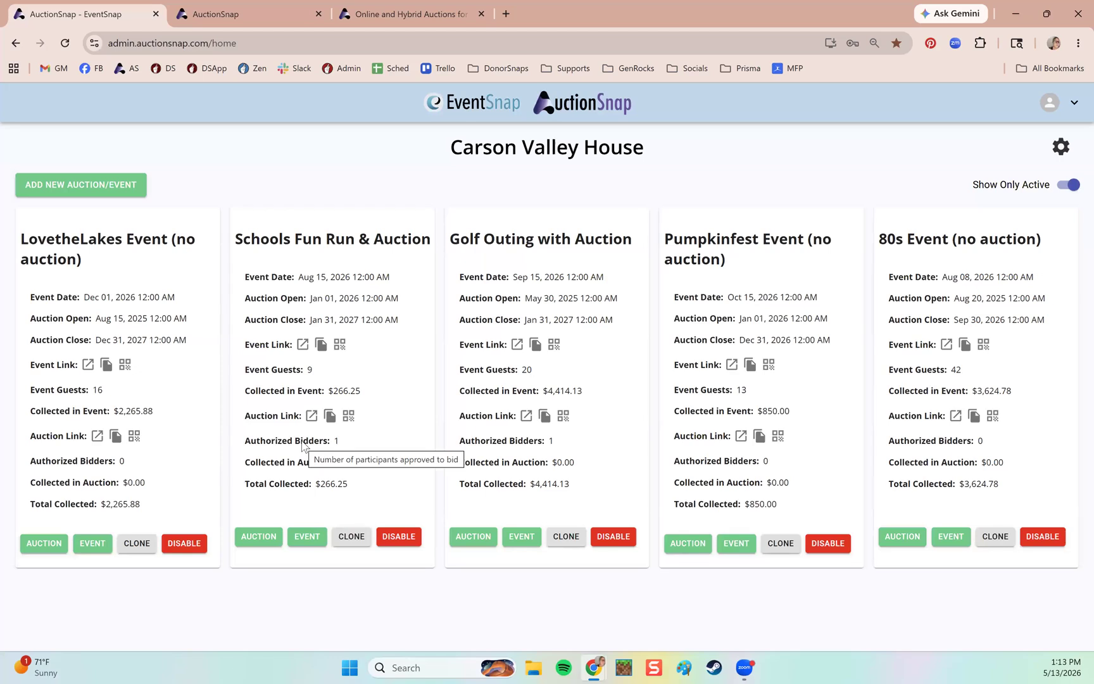
left_click(303, 537)
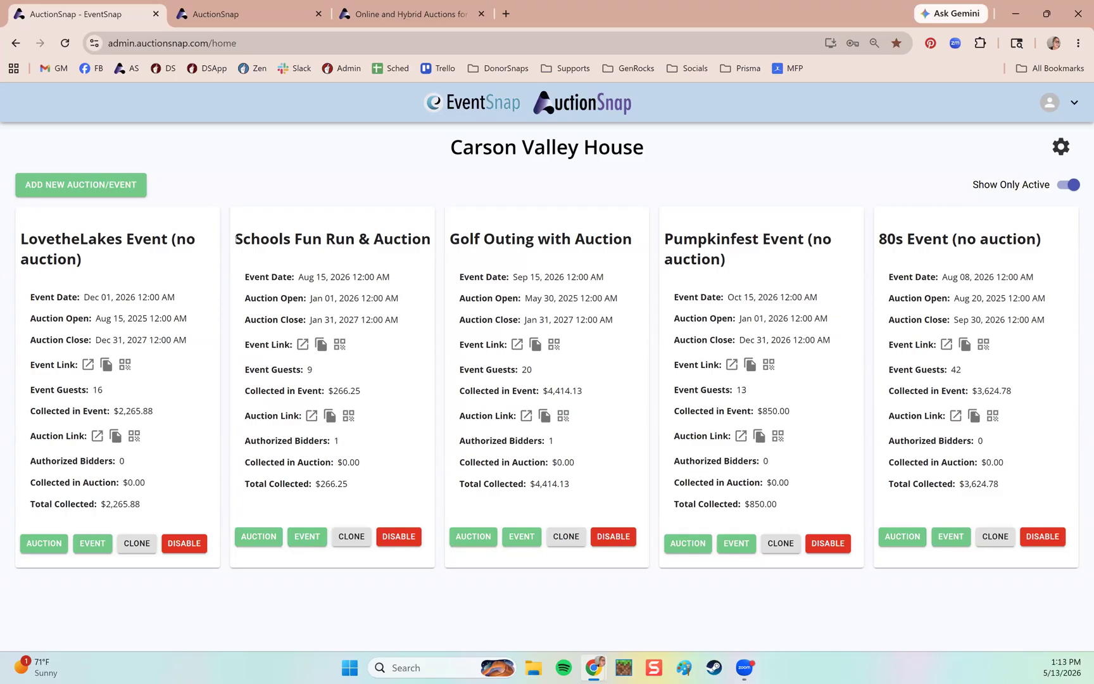
left_click_drag(234, 239, 358, 241)
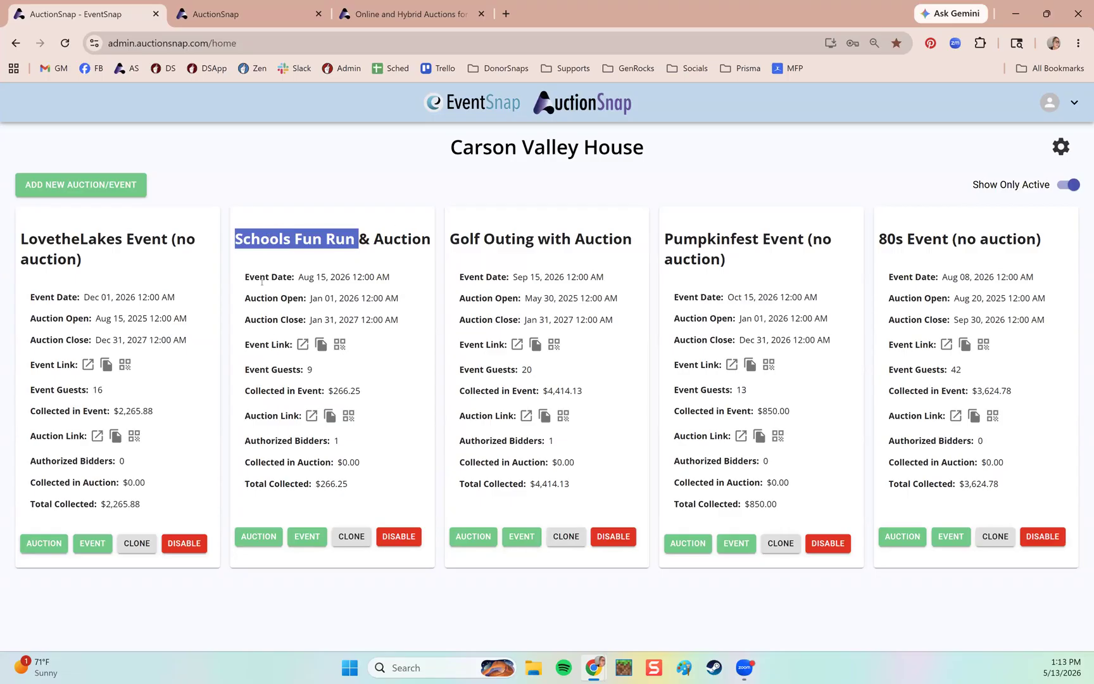
left_click_drag(245, 277, 315, 278)
left_click(291, 276)
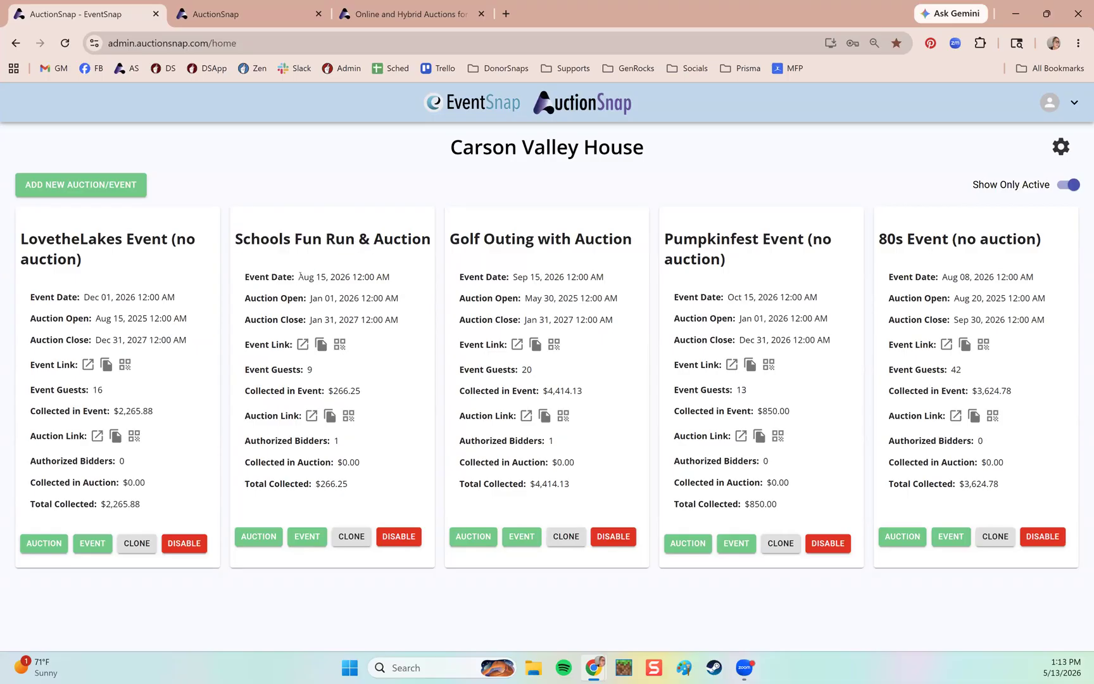
double_click(295, 299)
left_click_drag(246, 345, 290, 345)
left_click_drag(244, 418, 300, 428)
left_click(277, 14)
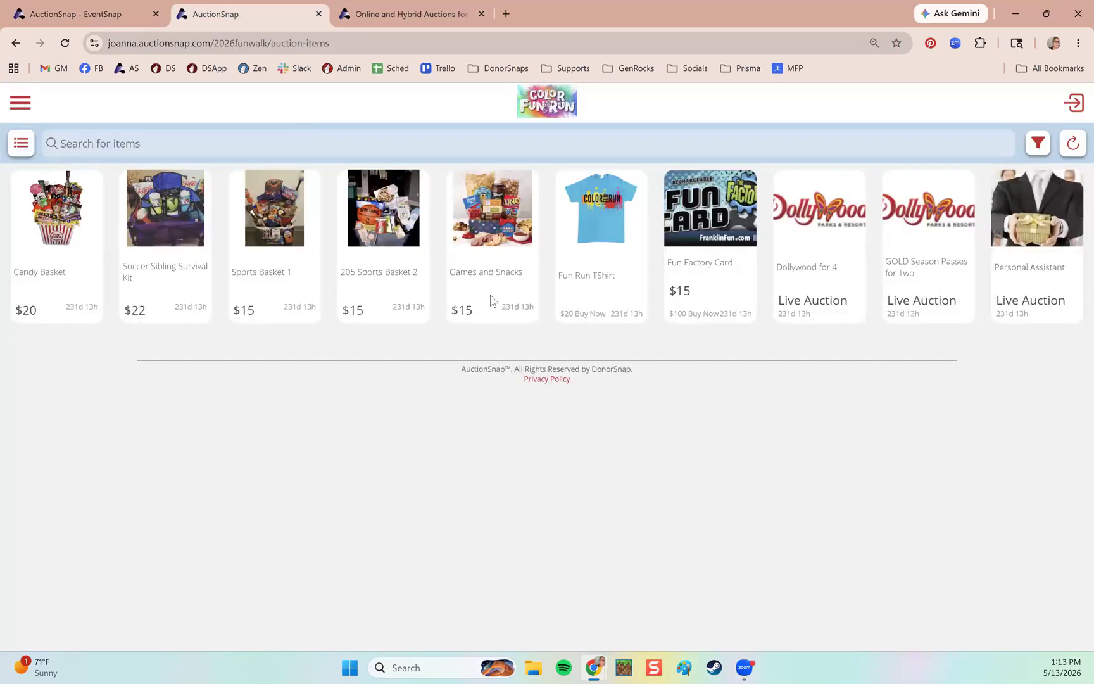
left_click_drag(337, 43, 106, 43)
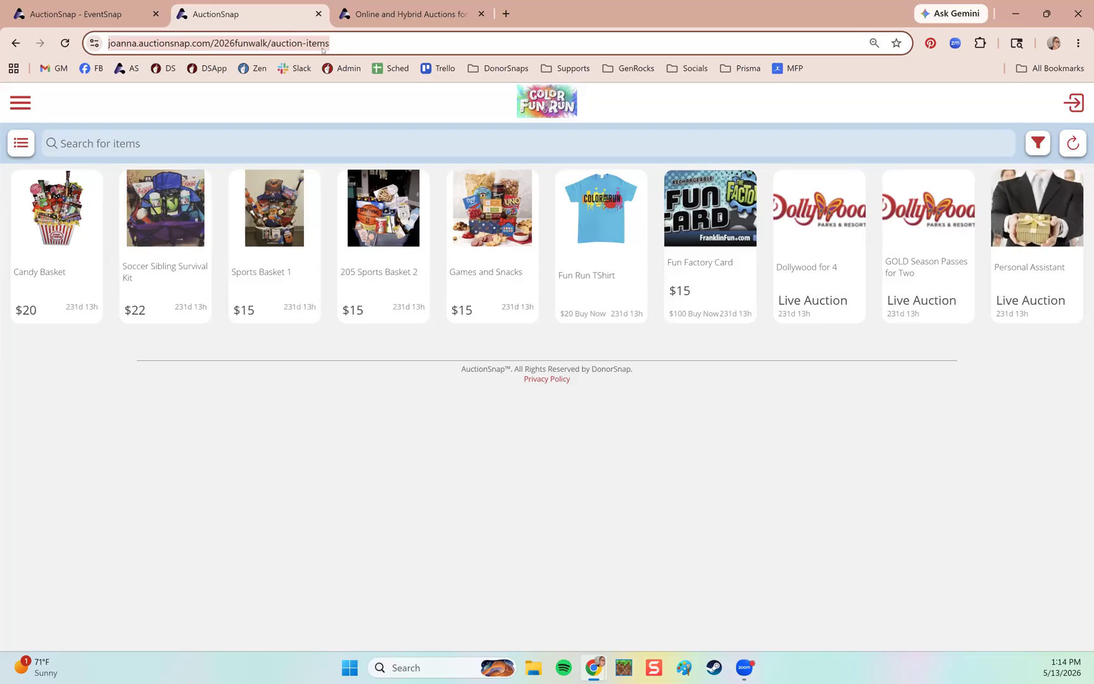
key("ctrl+shift+Tab")
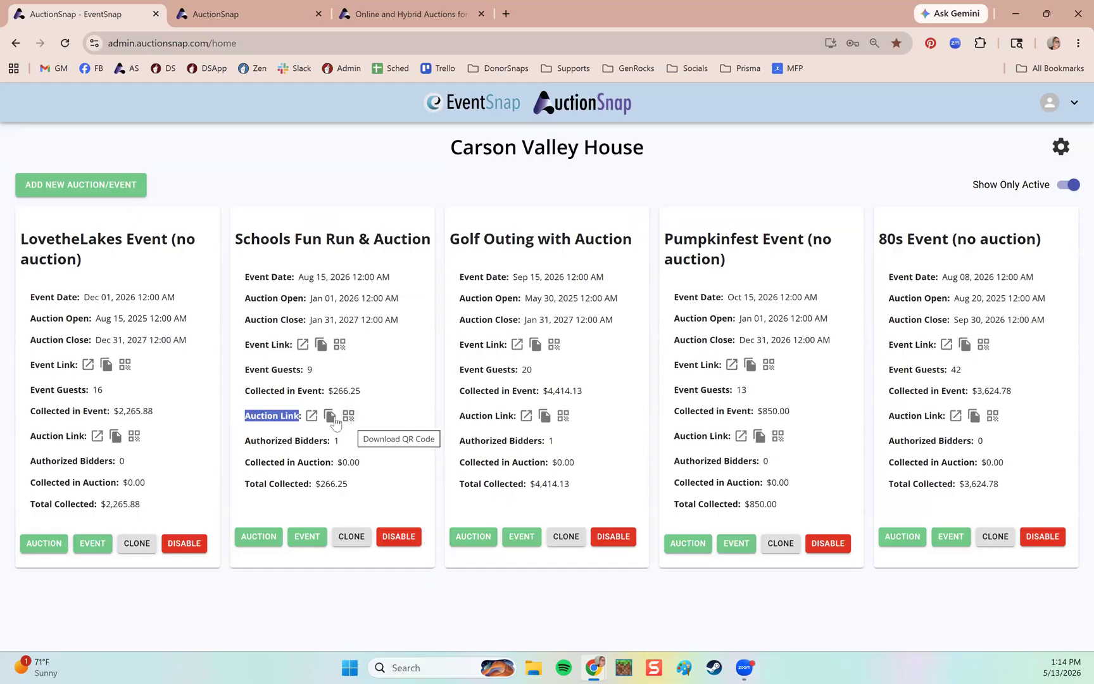
Go back to the Carson Valley House admin home and point out the Schools Fun Run auction link and title.
left_click(248, 416)
left_click_drag(246, 416, 306, 421)
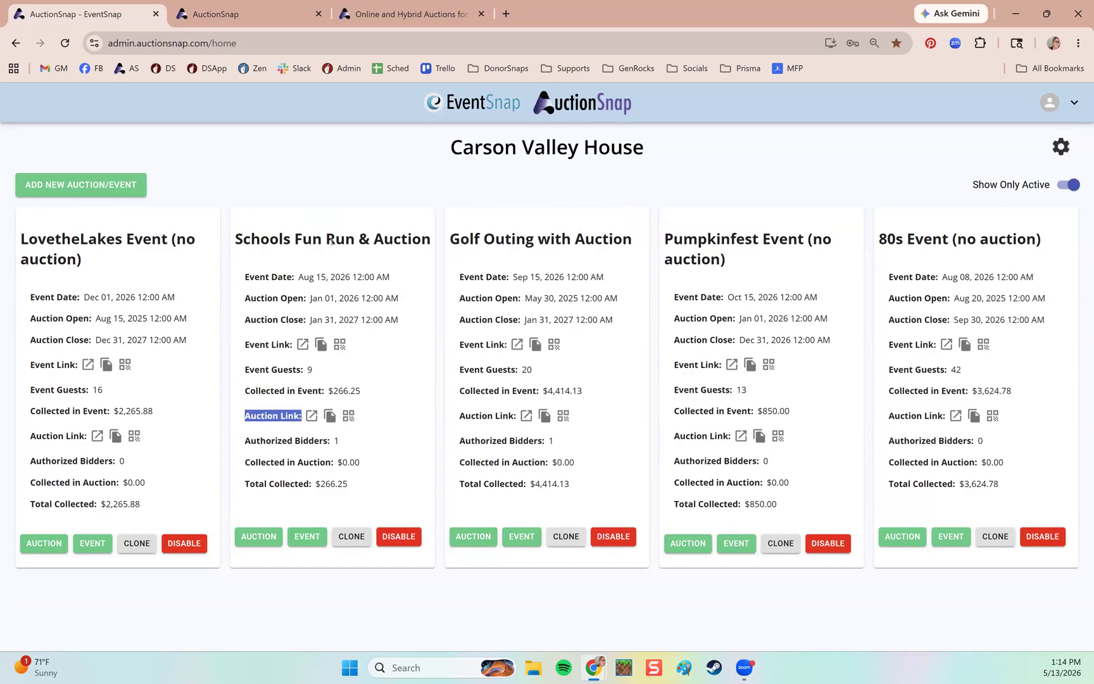
left_click(366, 537)
left_click_drag(335, 241, 399, 242)
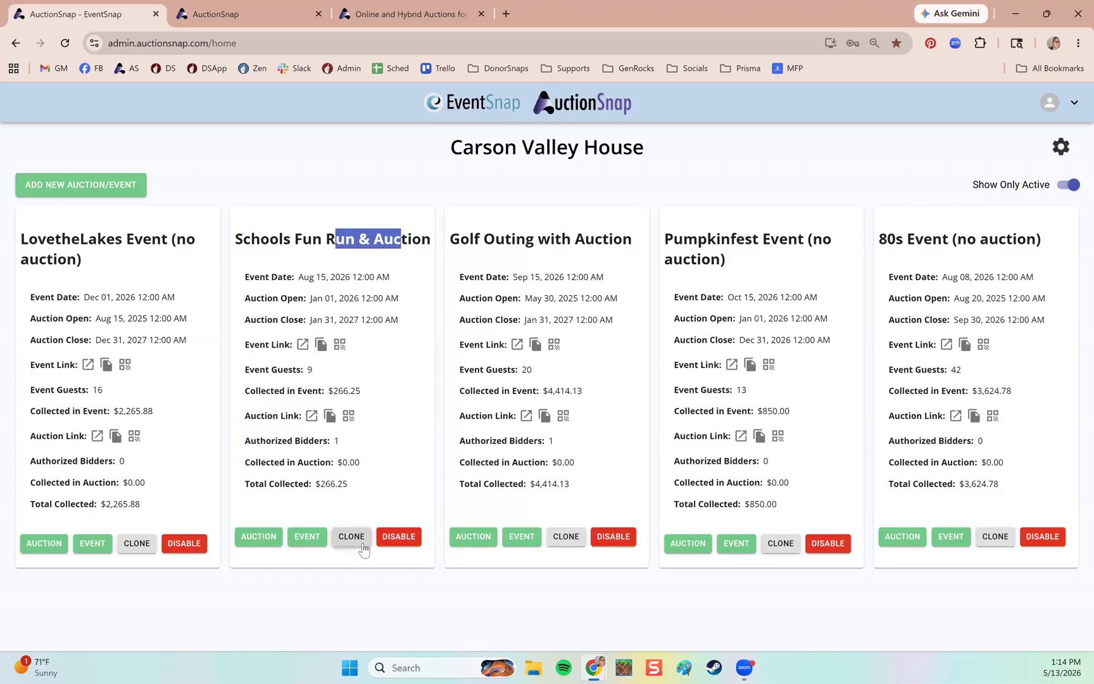
left_click(402, 546)
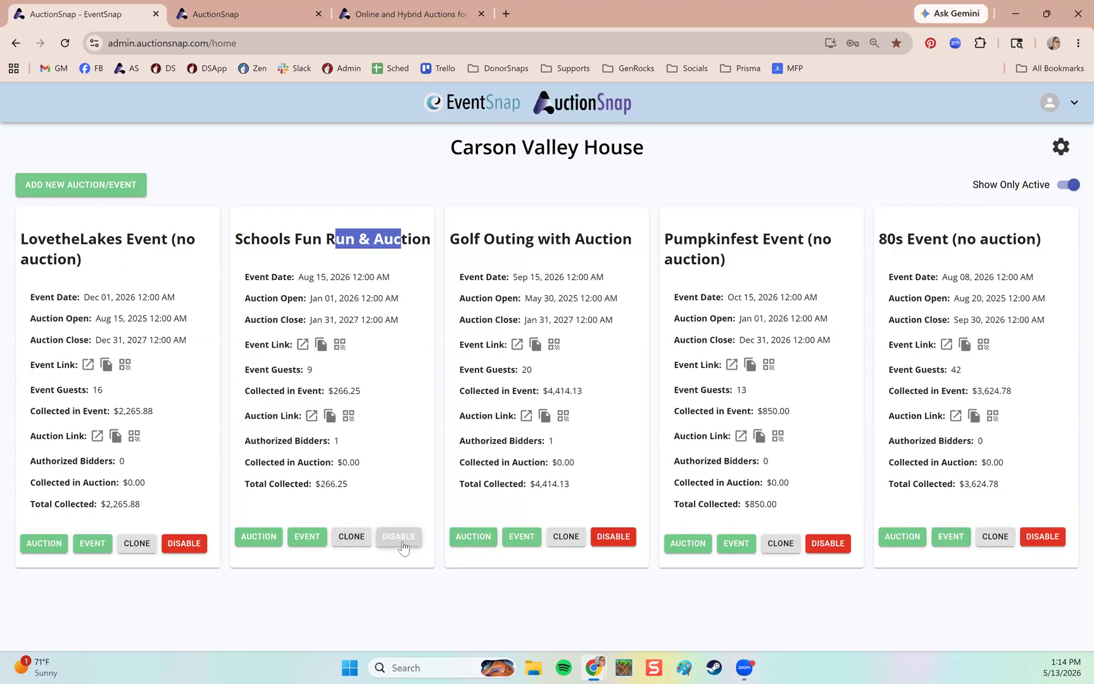
left_click(1065, 192)
scroll(495, 328, "down", 5)
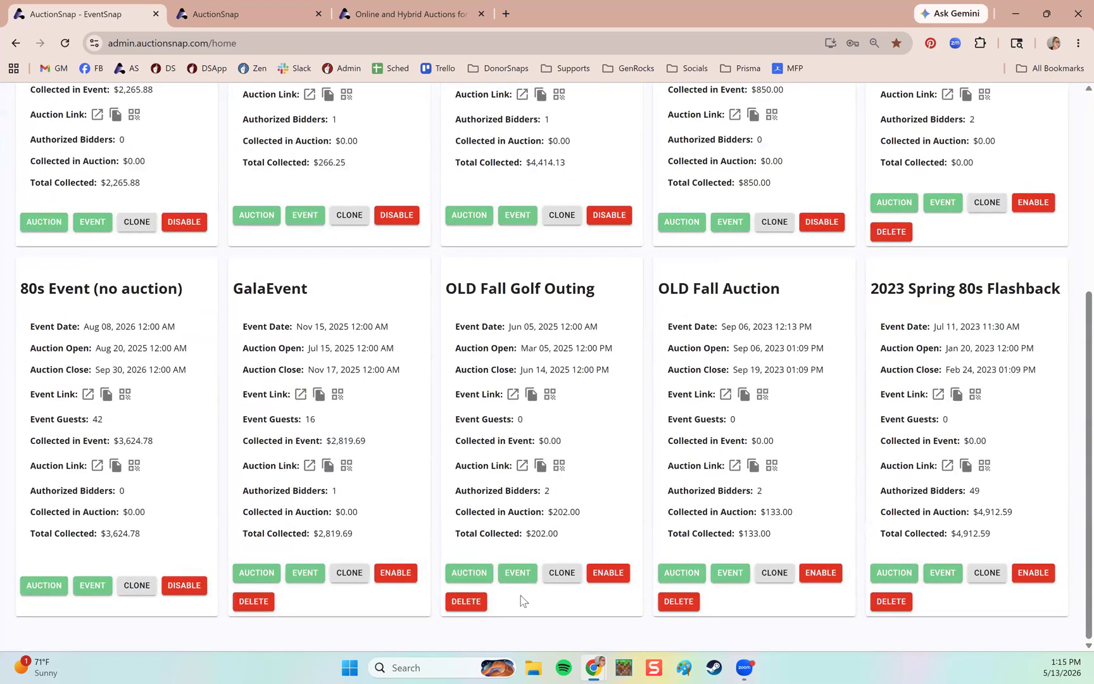
scroll(523, 601, "up", 5)
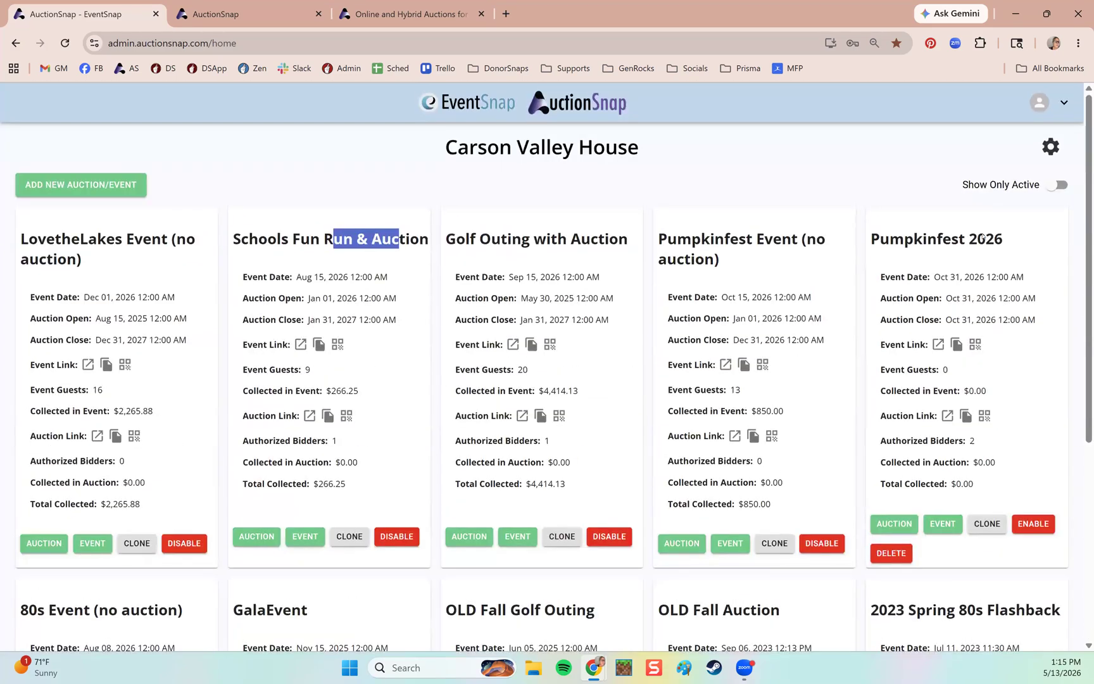
left_click(1016, 189)
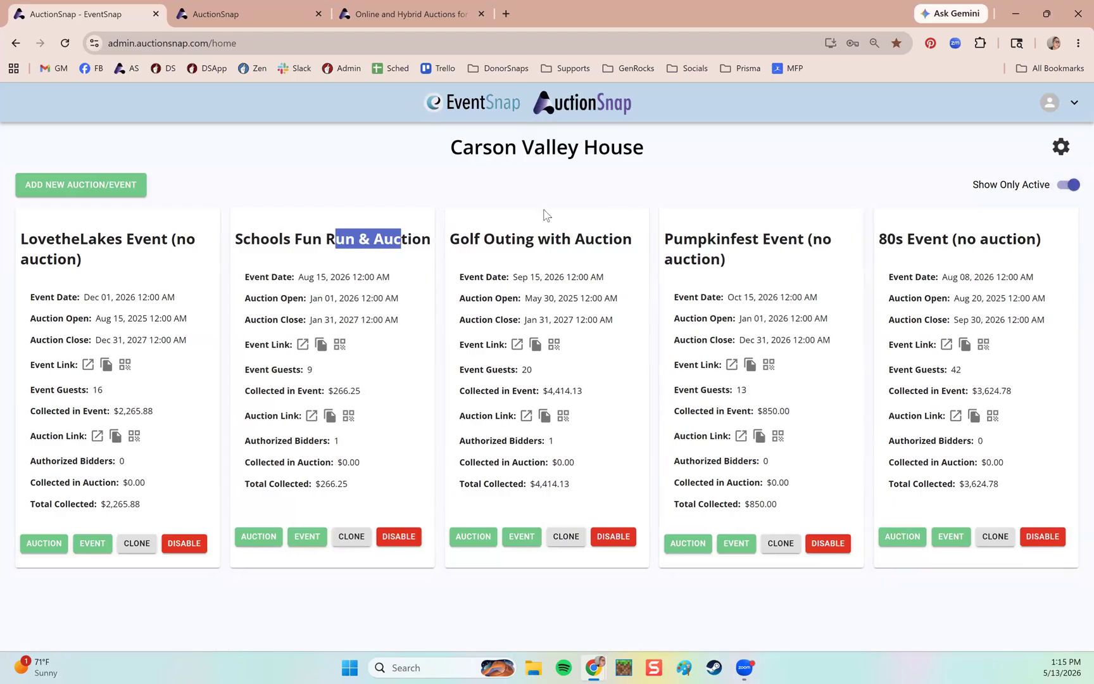
left_click(410, 183)
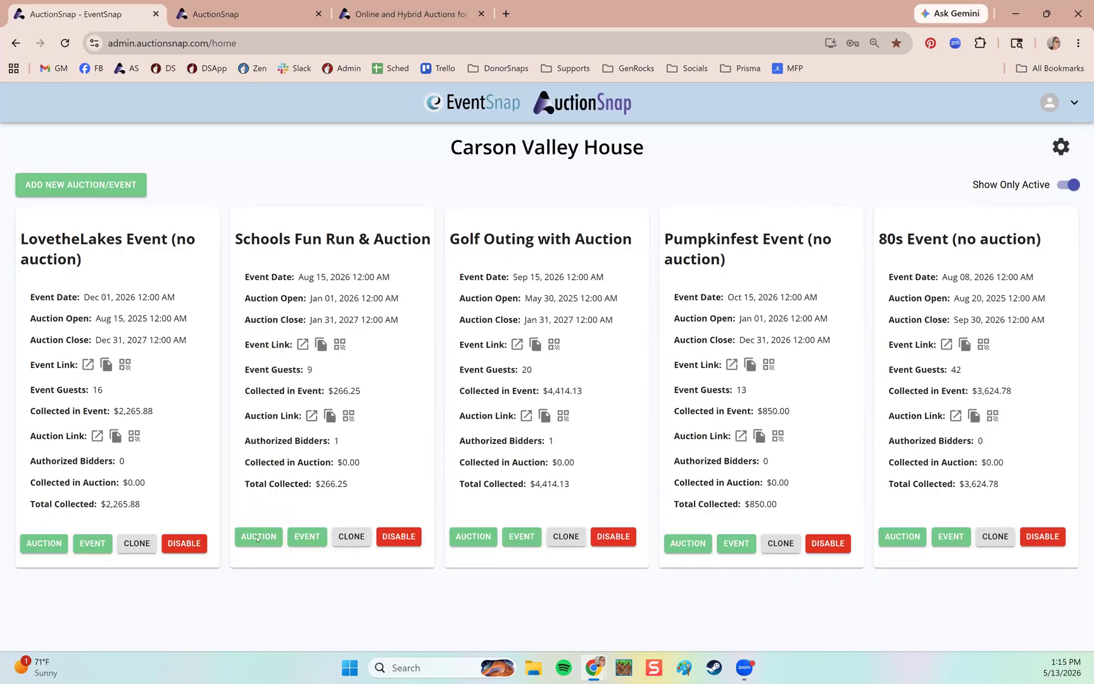
left_click(258, 538)
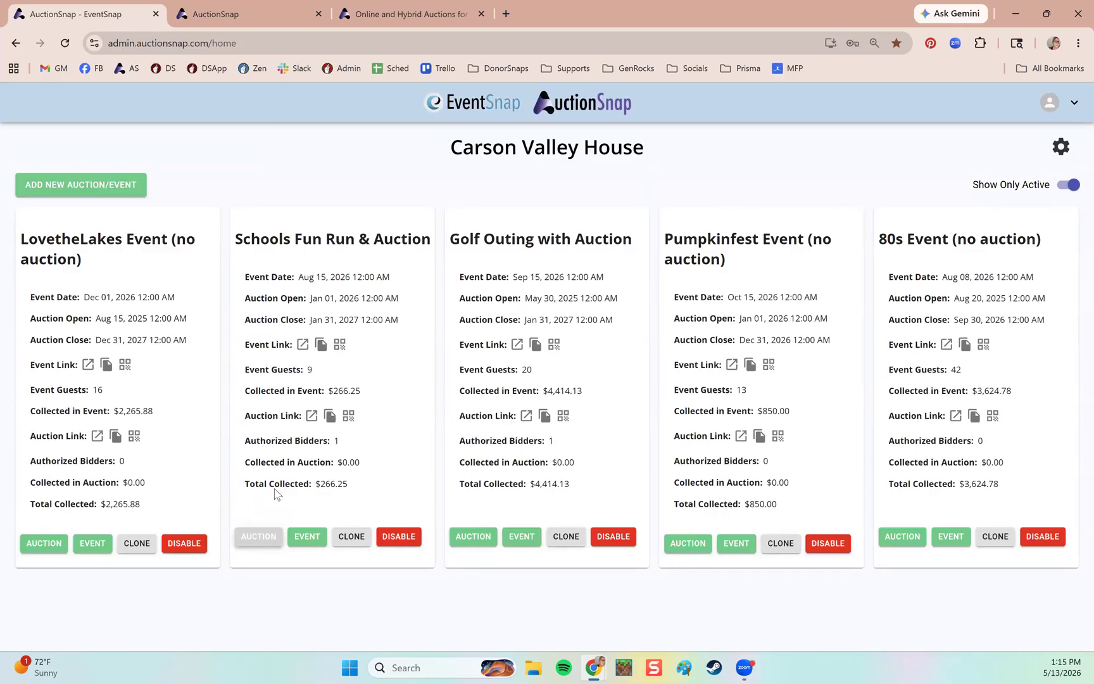
Open the Schools Fun Run & Auction dashboard via the AUCTION button on its card.
left_click_drag(313, 239, 244, 239)
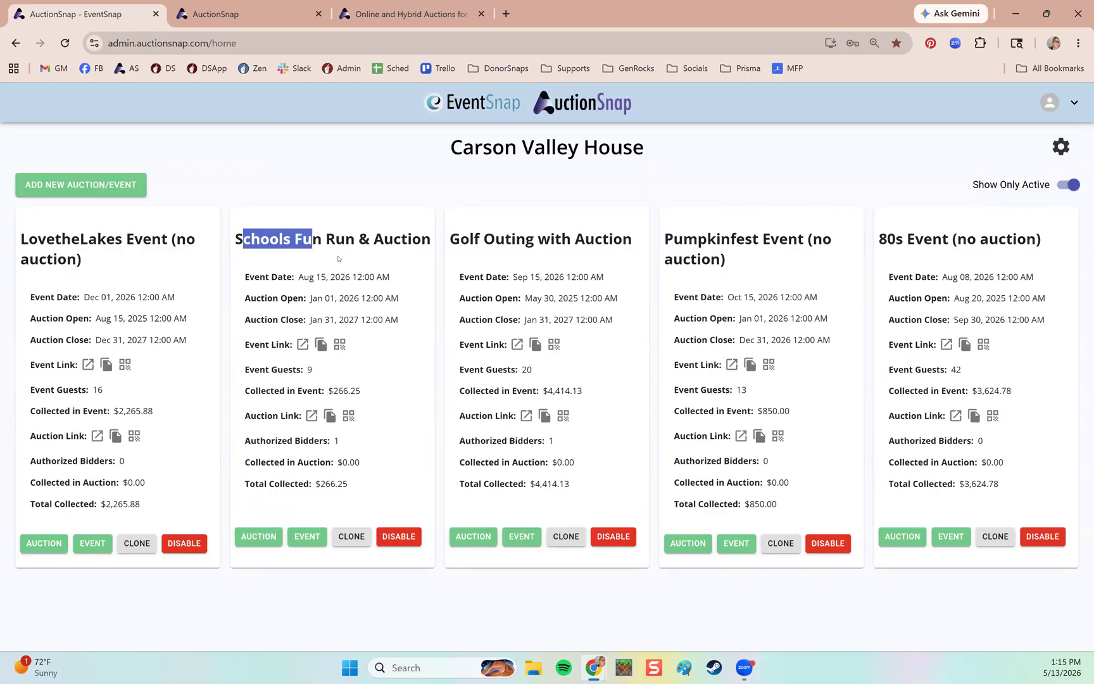
left_click_drag(339, 258, 355, 242)
left_click(267, 540)
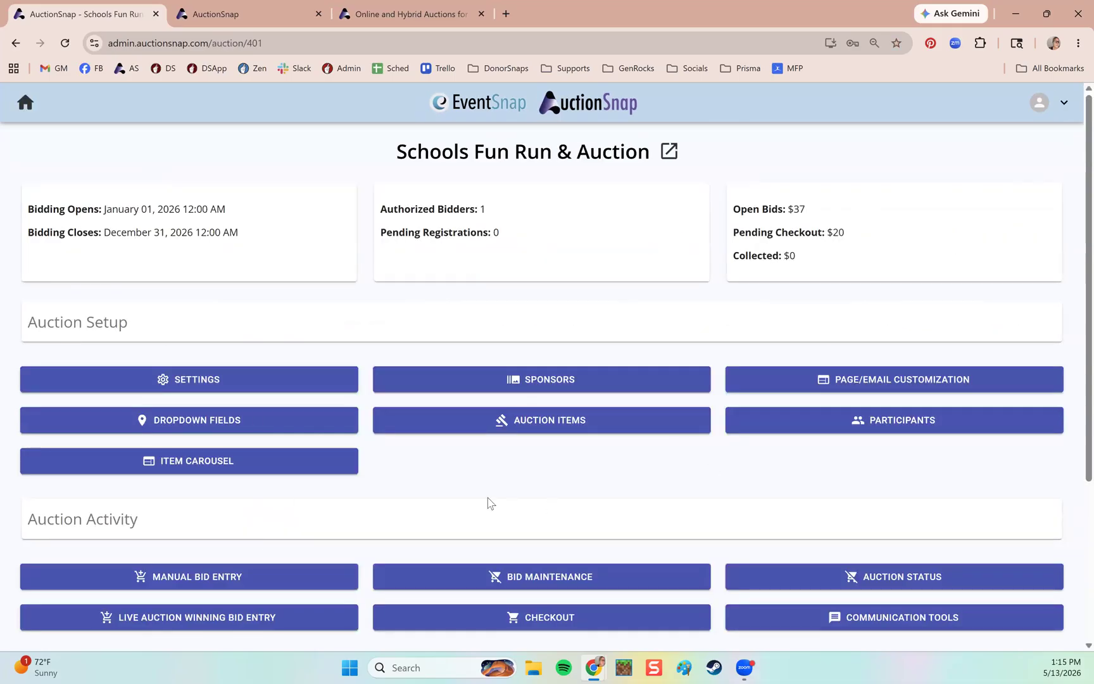
scroll(424, 482, "down", 2)
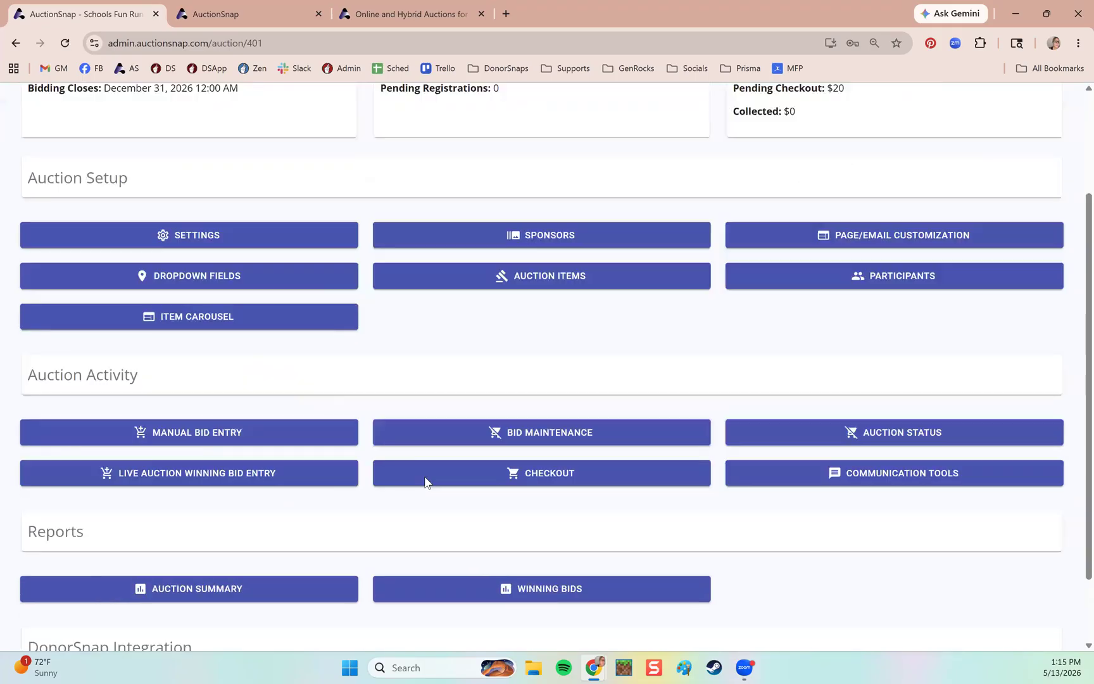
scroll(425, 481, "down", 1)
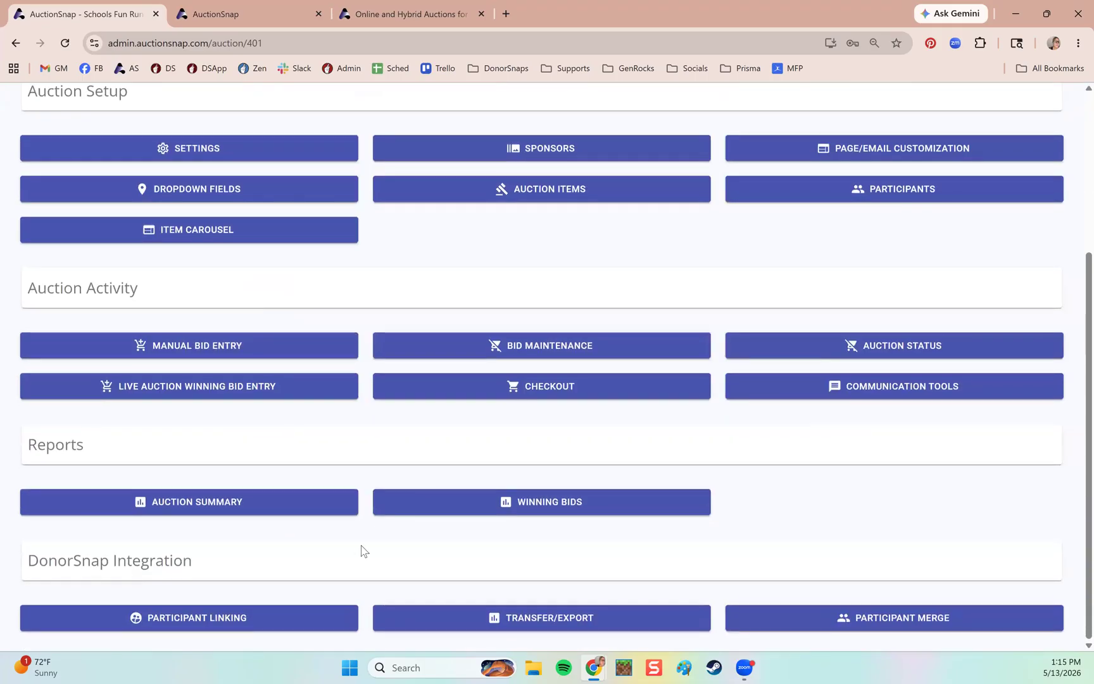
scroll(364, 550, "up", 3)
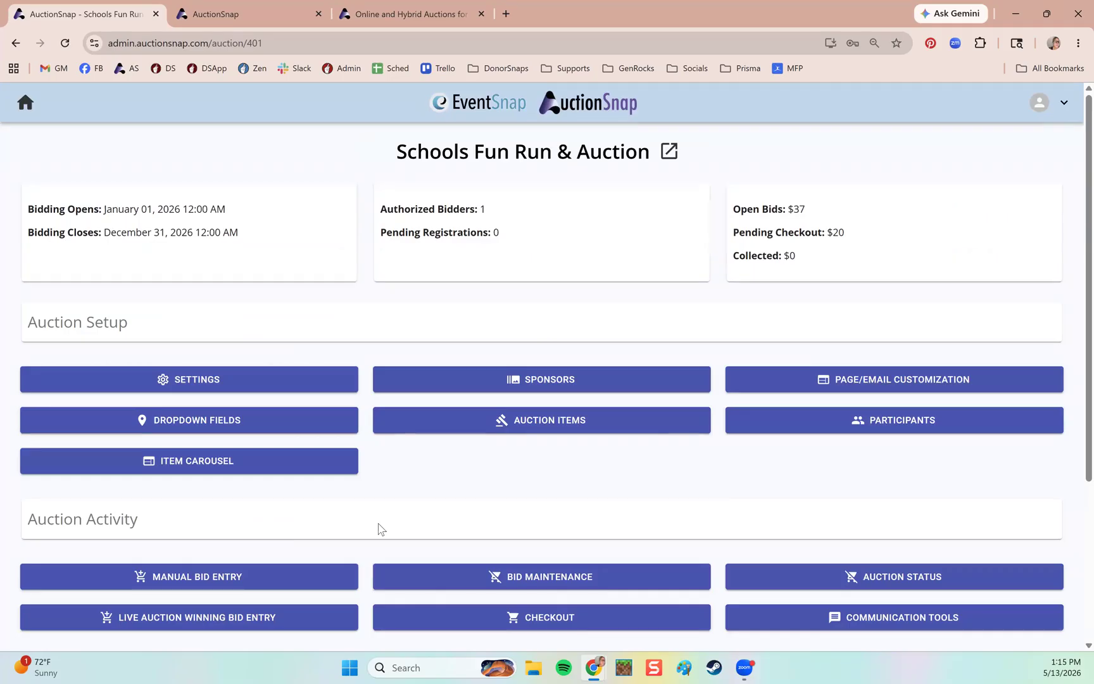
double_click(142, 324)
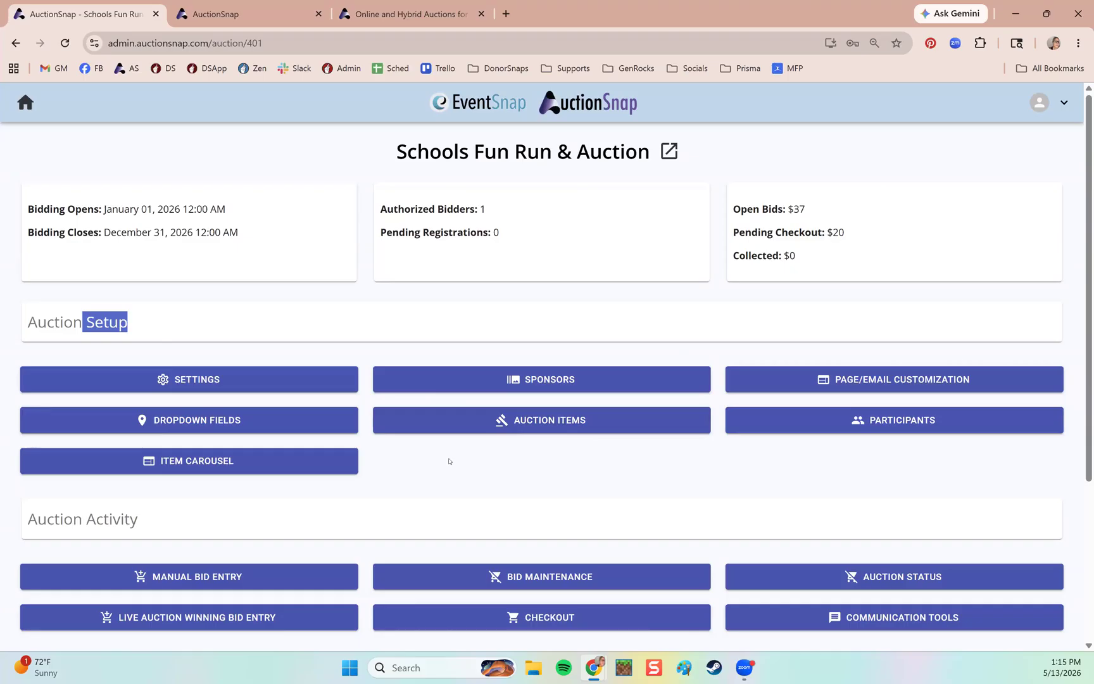
scroll(449, 461, "down", 4)
double_click(144, 291)
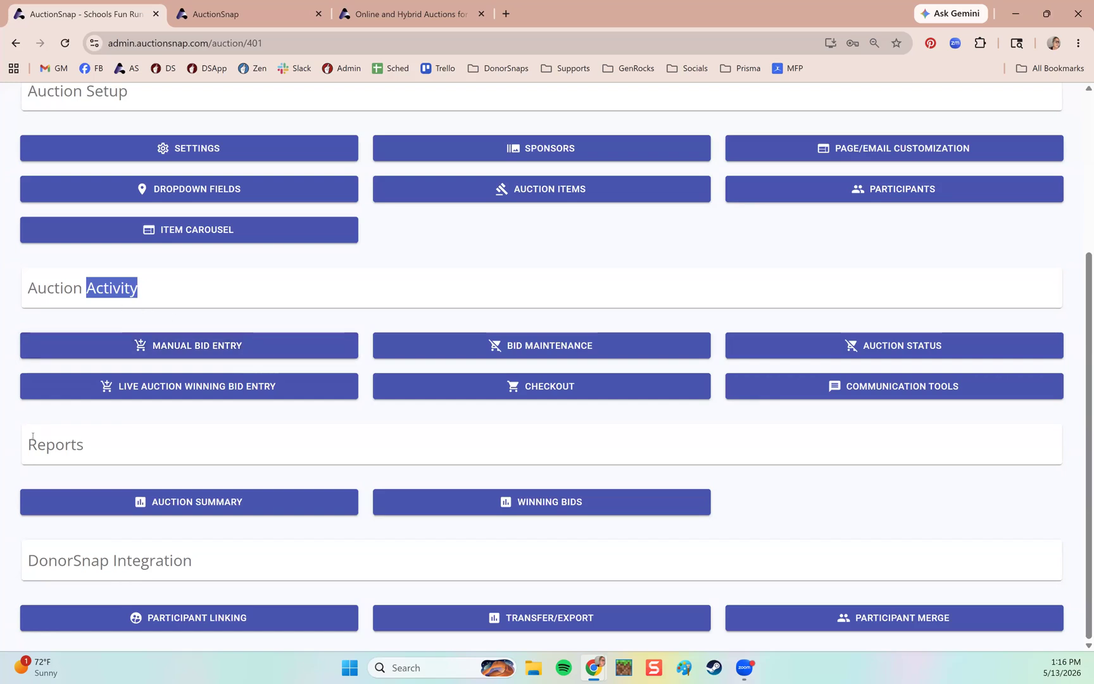
double_click(95, 454)
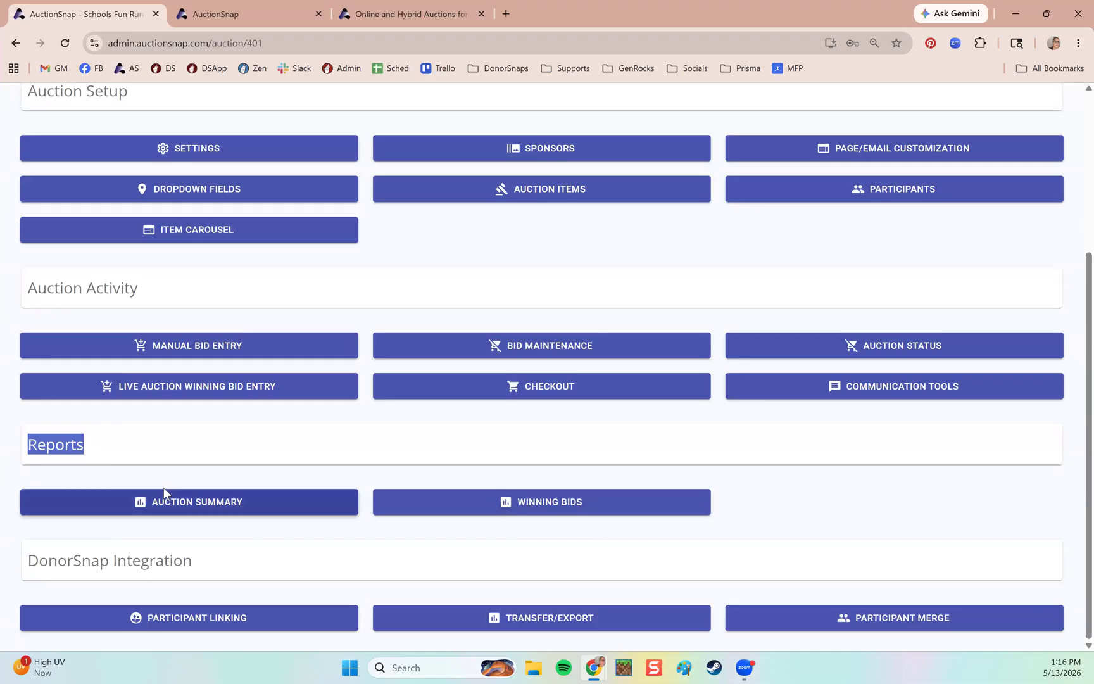
left_click_drag(17, 575, 210, 573)
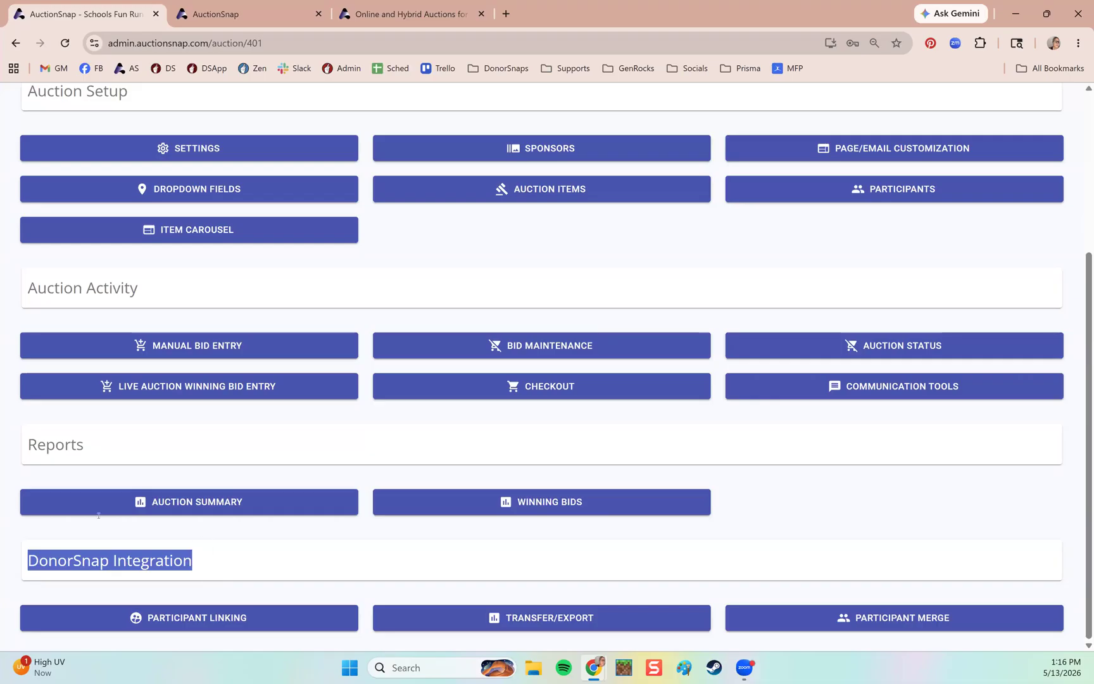
left_click(259, 576)
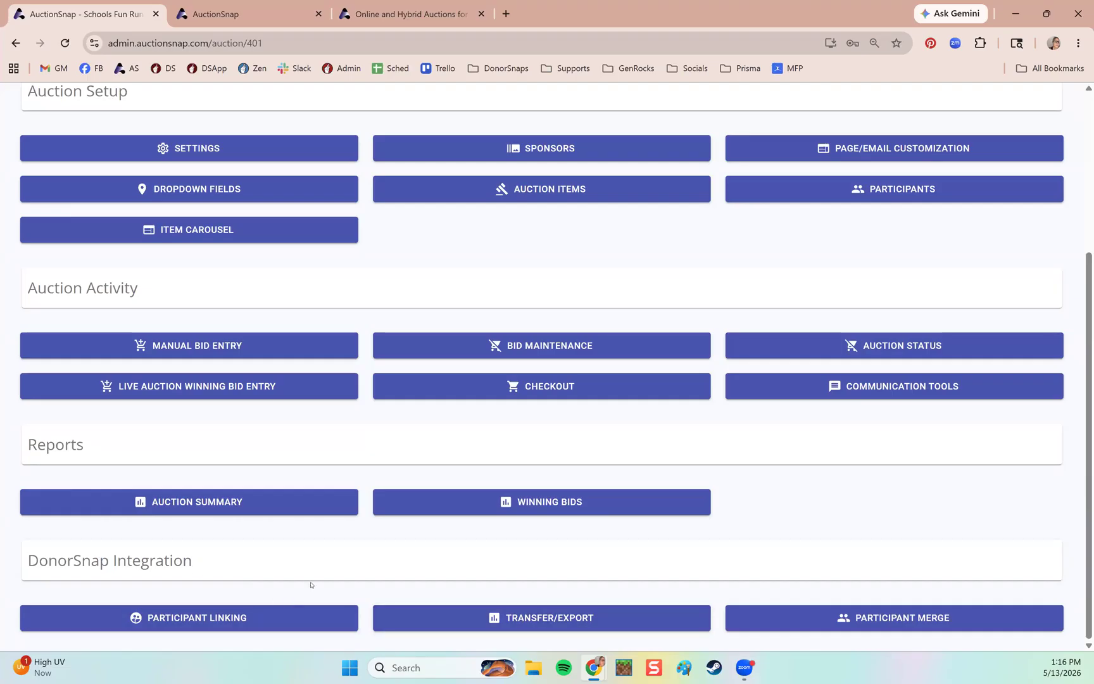
scroll(311, 584, "up", 4)
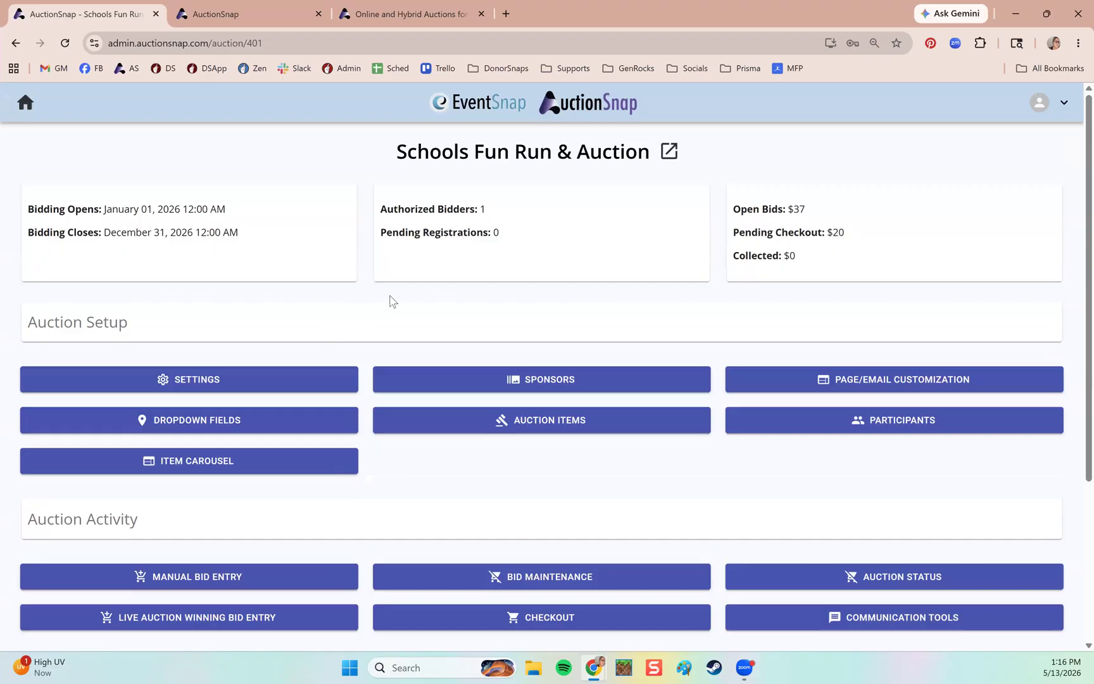
scroll(385, 419, "down", 1)
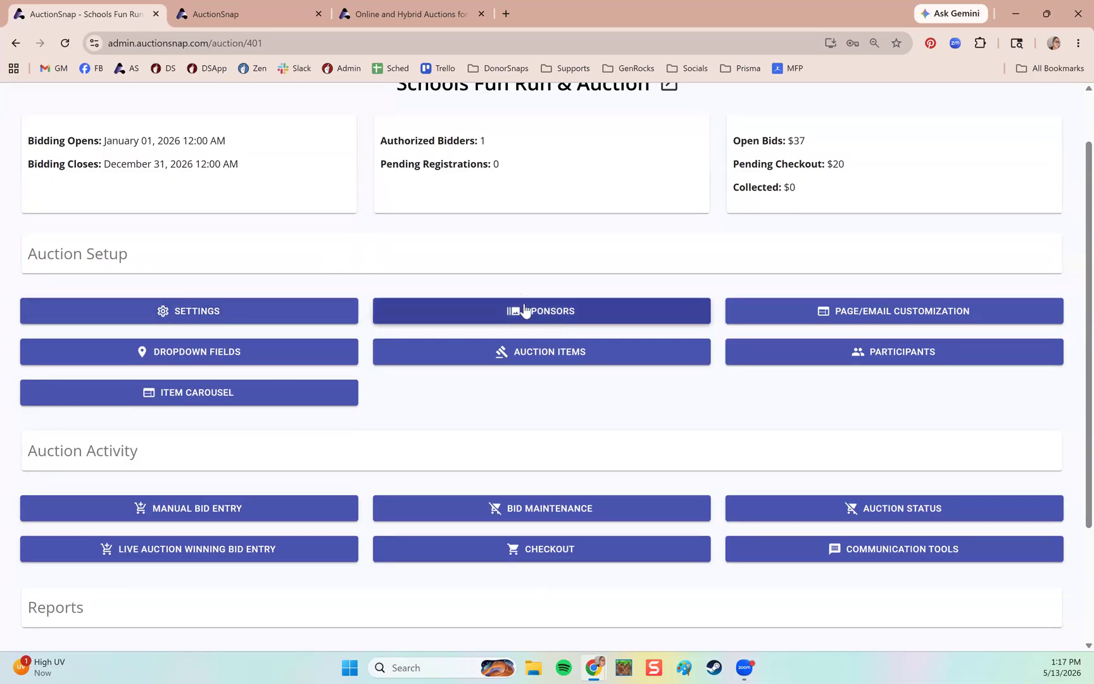
left_click(236, 14)
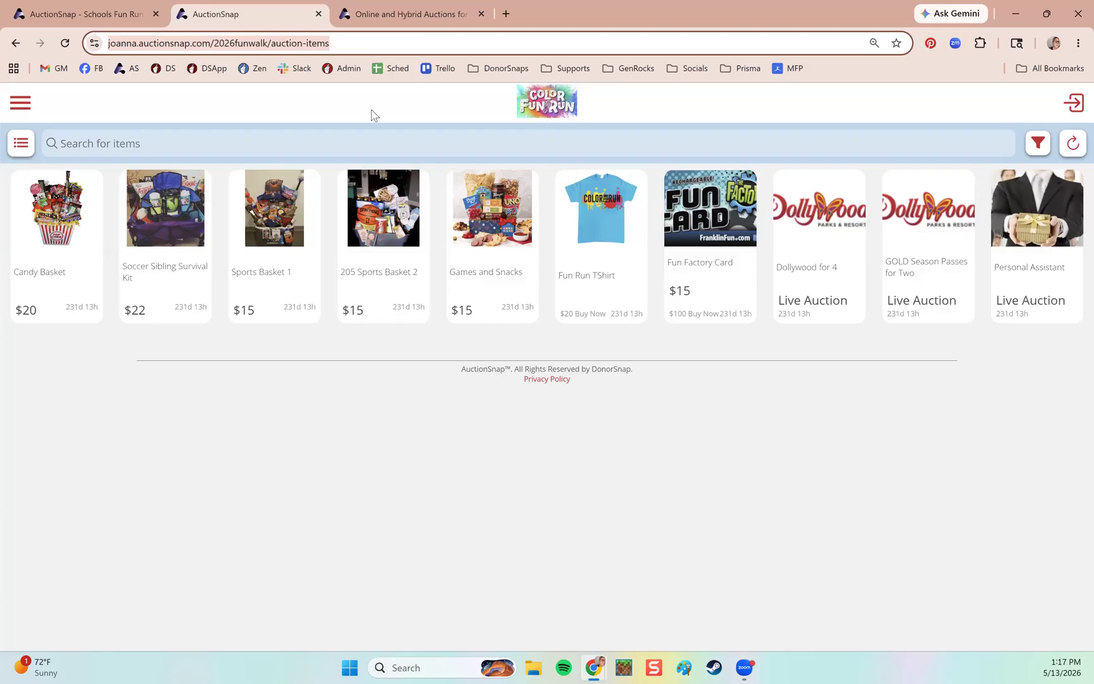
left_click(101, 14)
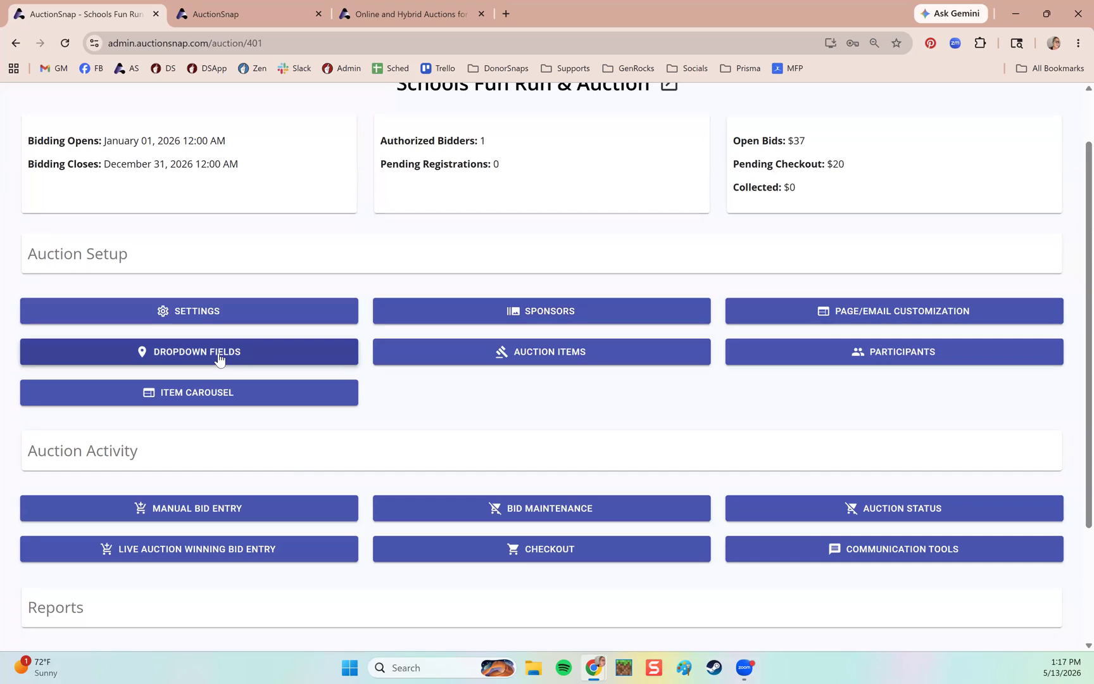
left_click(909, 351)
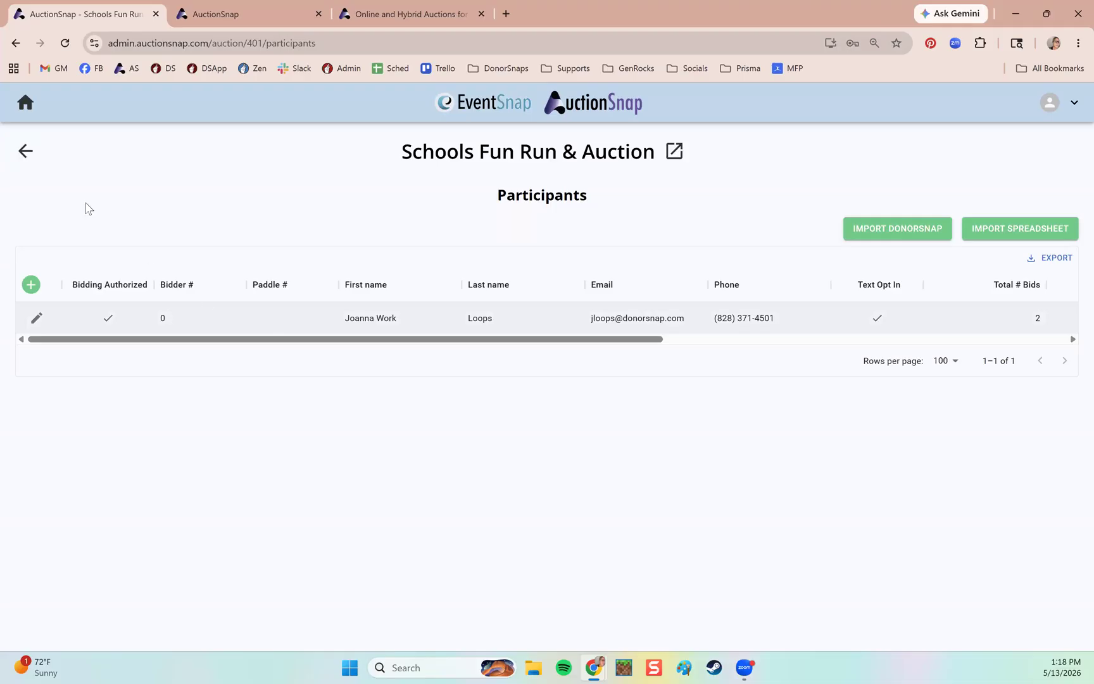
left_click(27, 155)
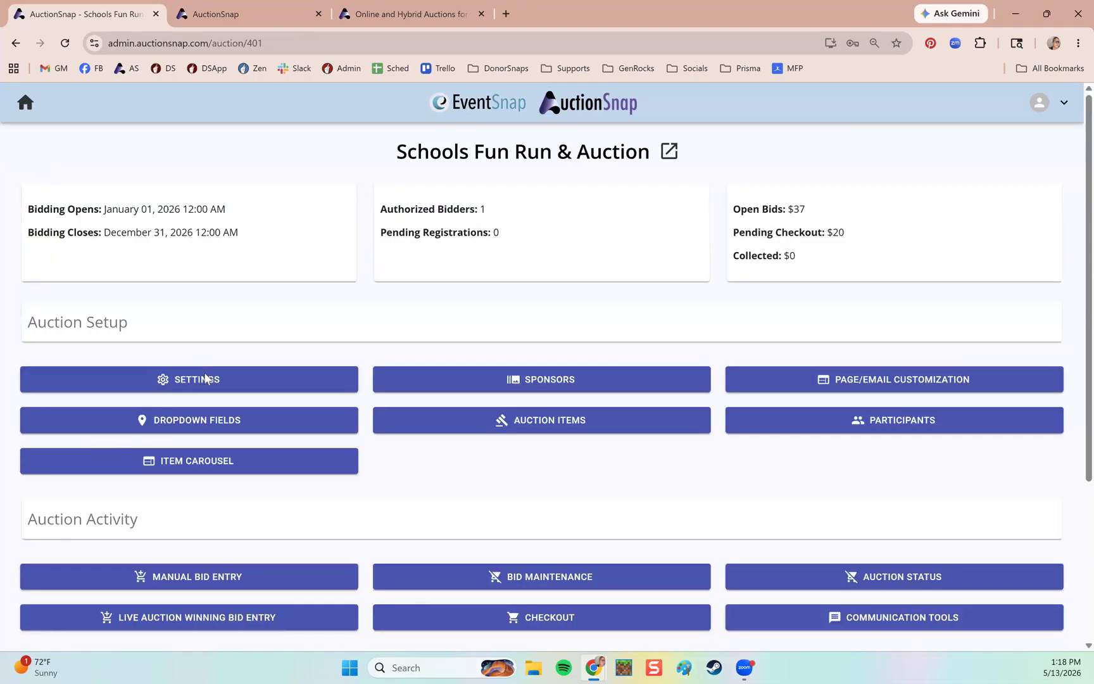
left_click(206, 378)
scroll(506, 367, "down", 1)
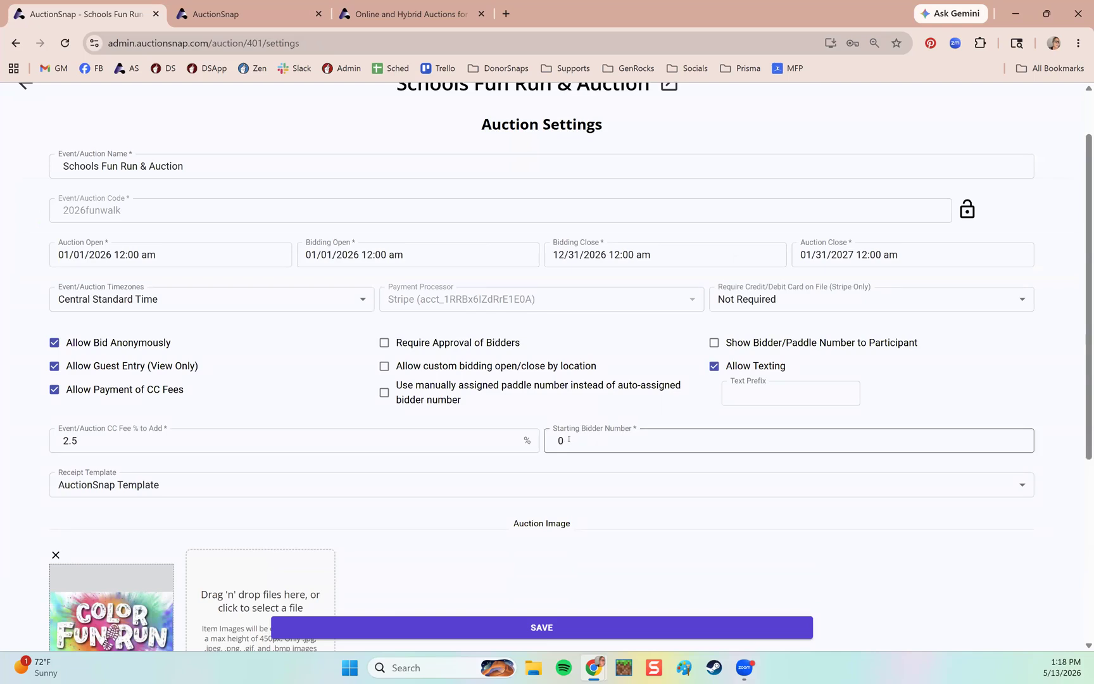
mouse_move(568, 439)
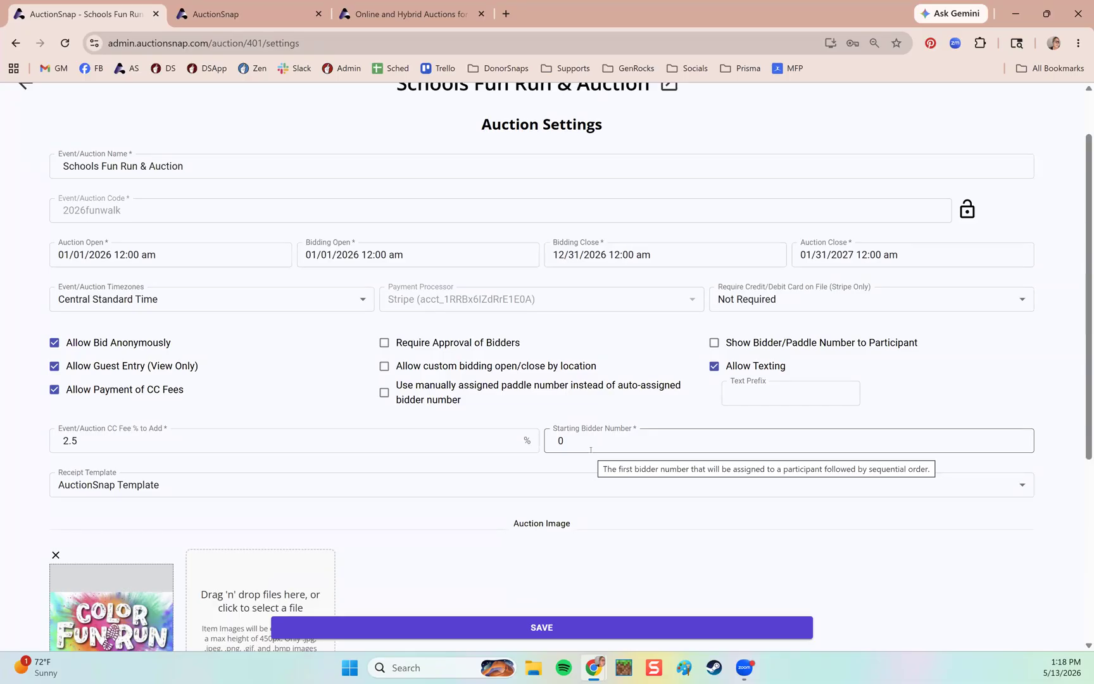
scroll(437, 430, "up", 1)
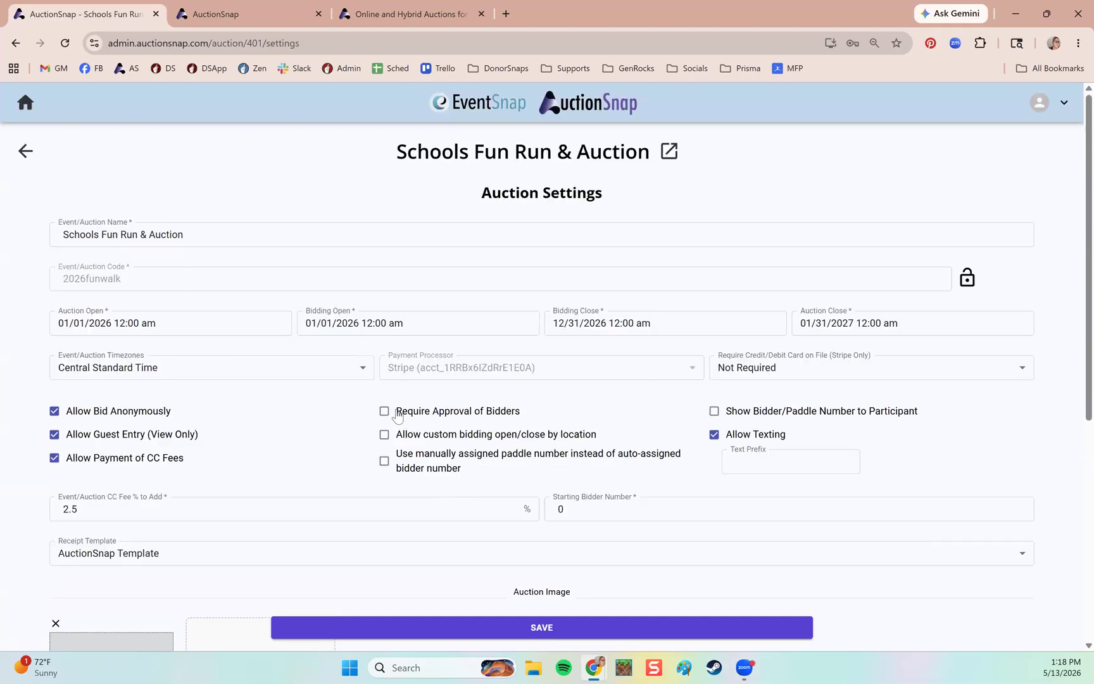
left_click(26, 151)
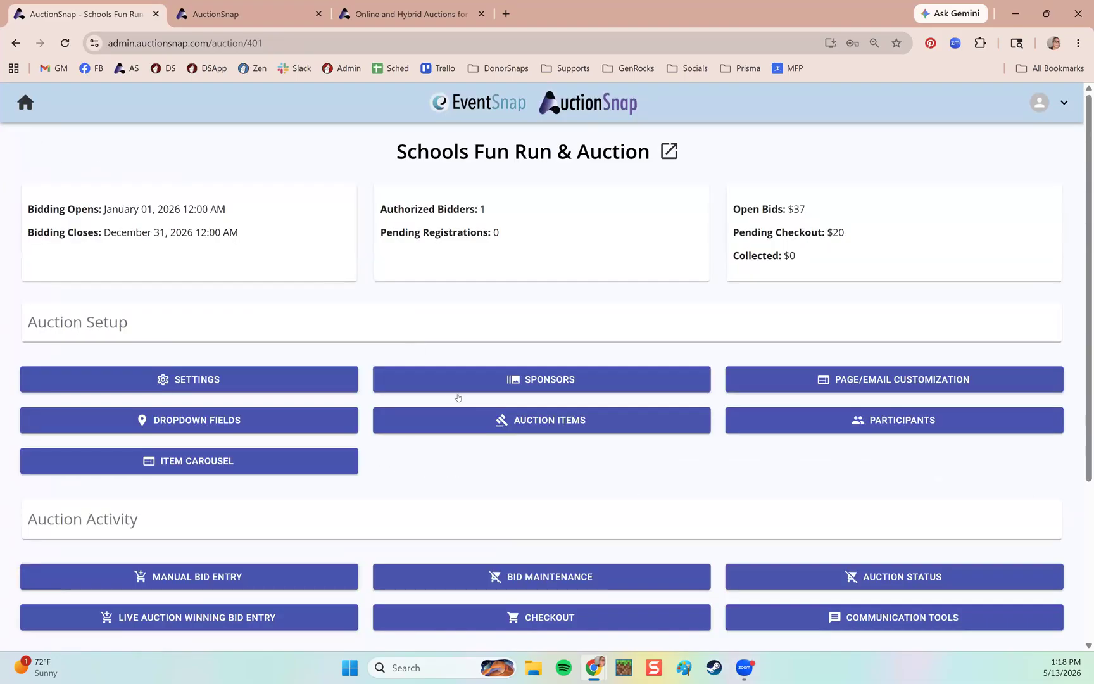
Open the admin Auction Items table, compare it with the public catalog, then return to the admin view.
left_click(571, 427)
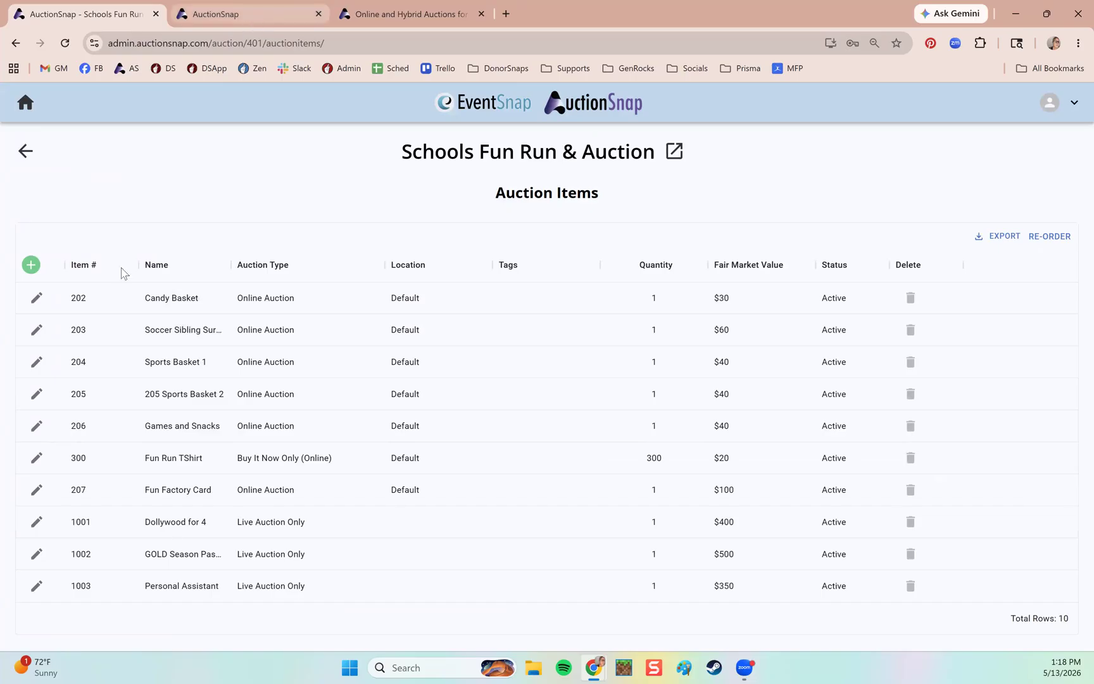
key("ctrl+Tab")
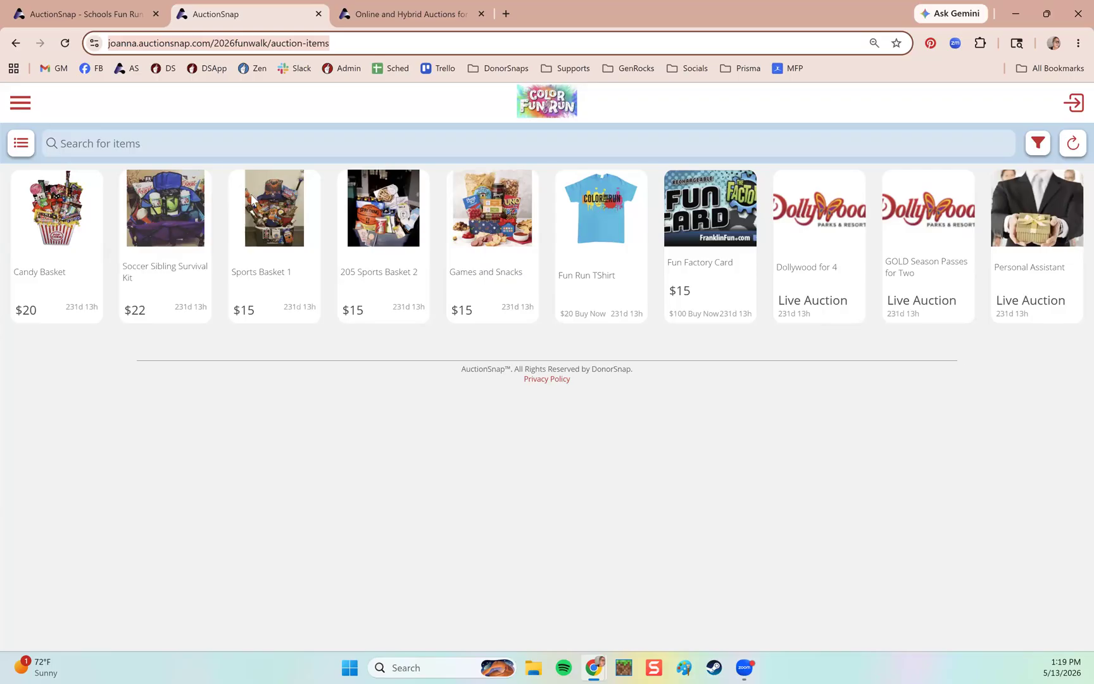
left_click(105, 25)
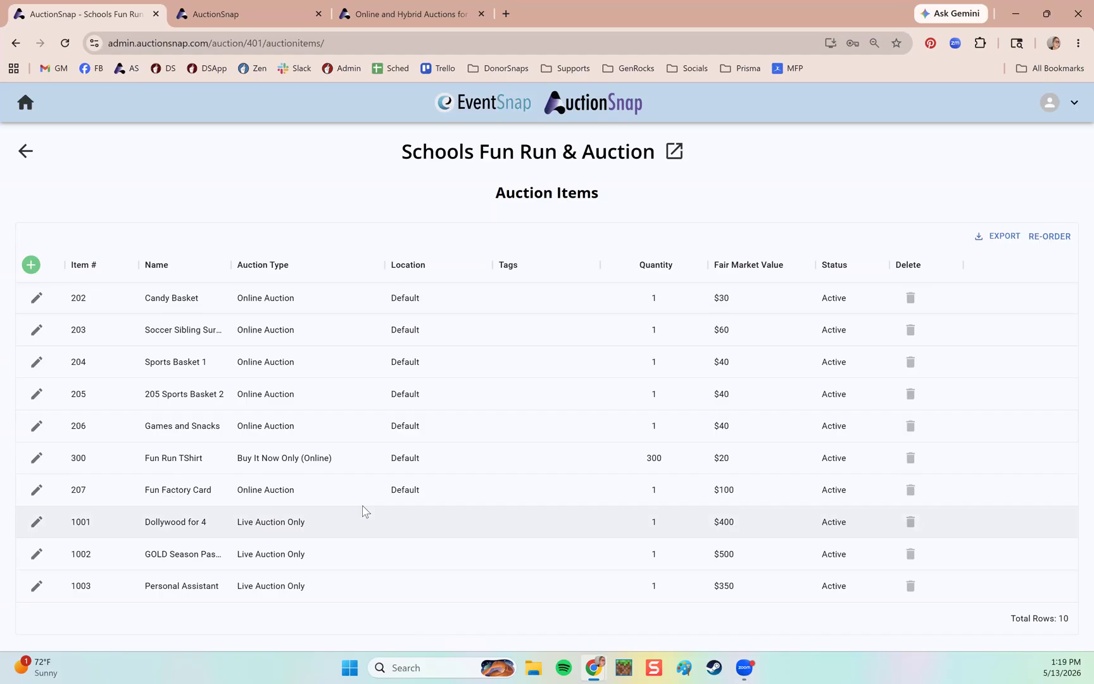
Start a new auction item with item number 501.
left_click(33, 270)
left_click(33, 270)
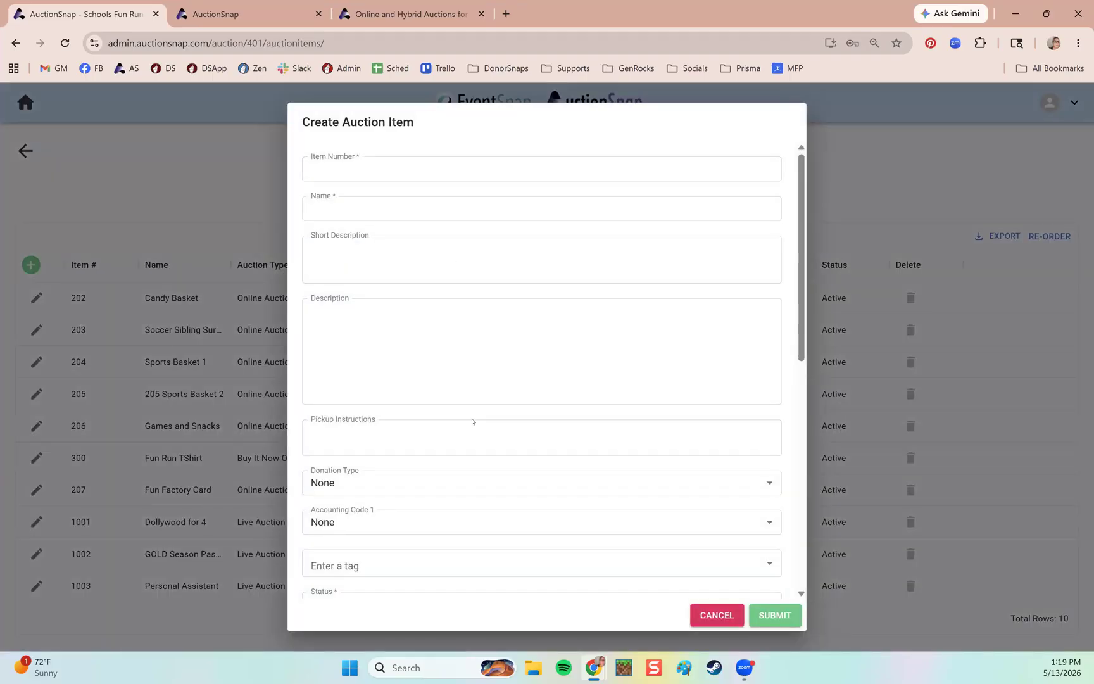
left_click(397, 168)
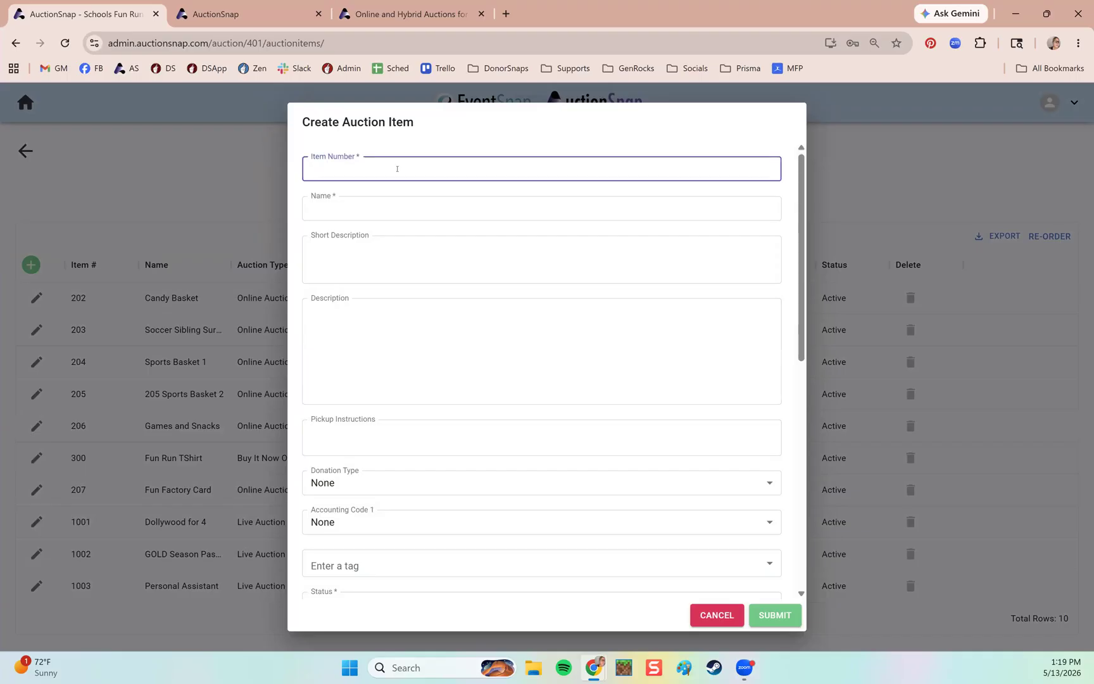
type("501")
key("Tab")
Upload the RaidersBasket photo as the item's image.
scroll(495, 409, "down", 6)
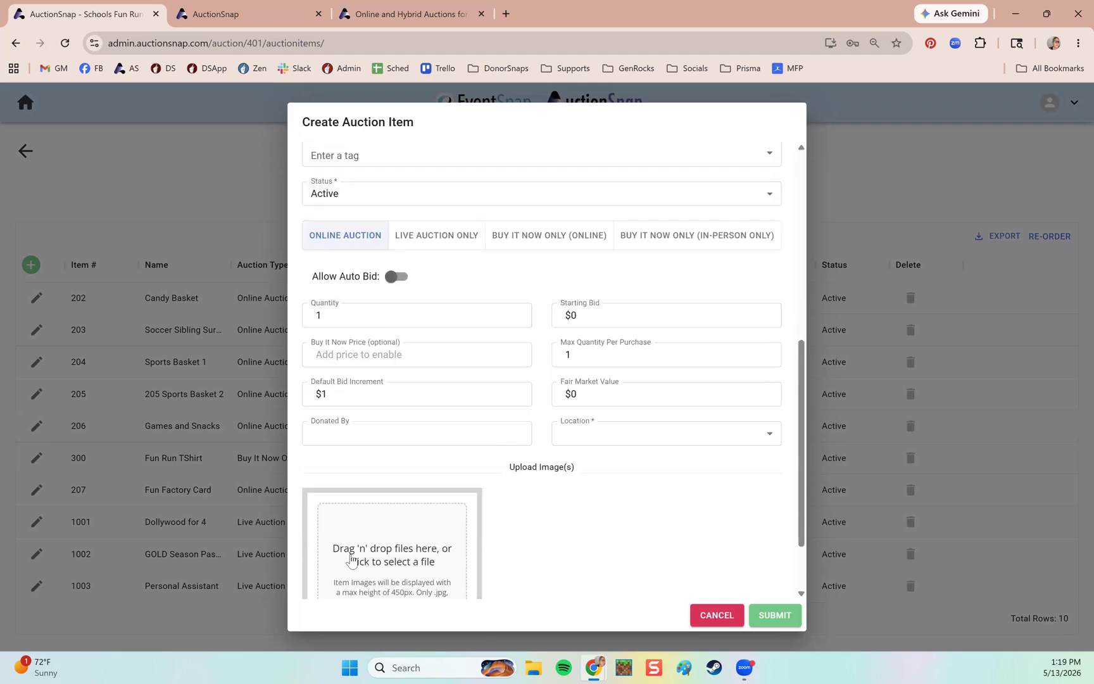
scroll(446, 554, "down", 2)
left_click(356, 439)
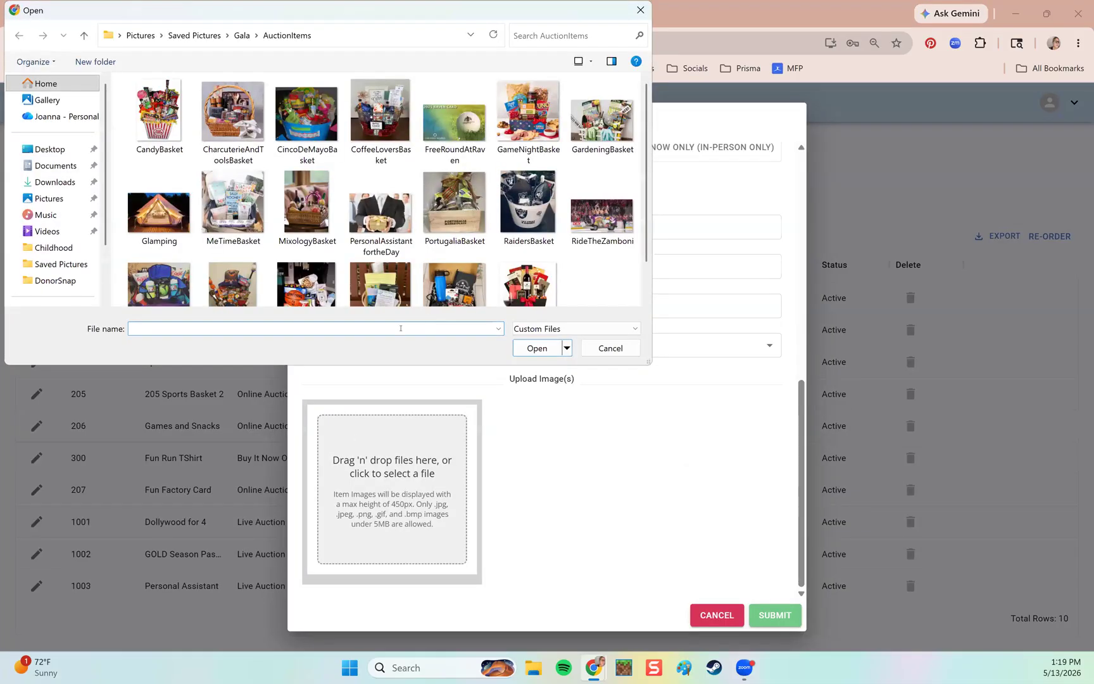
scroll(586, 289, "down", 1)
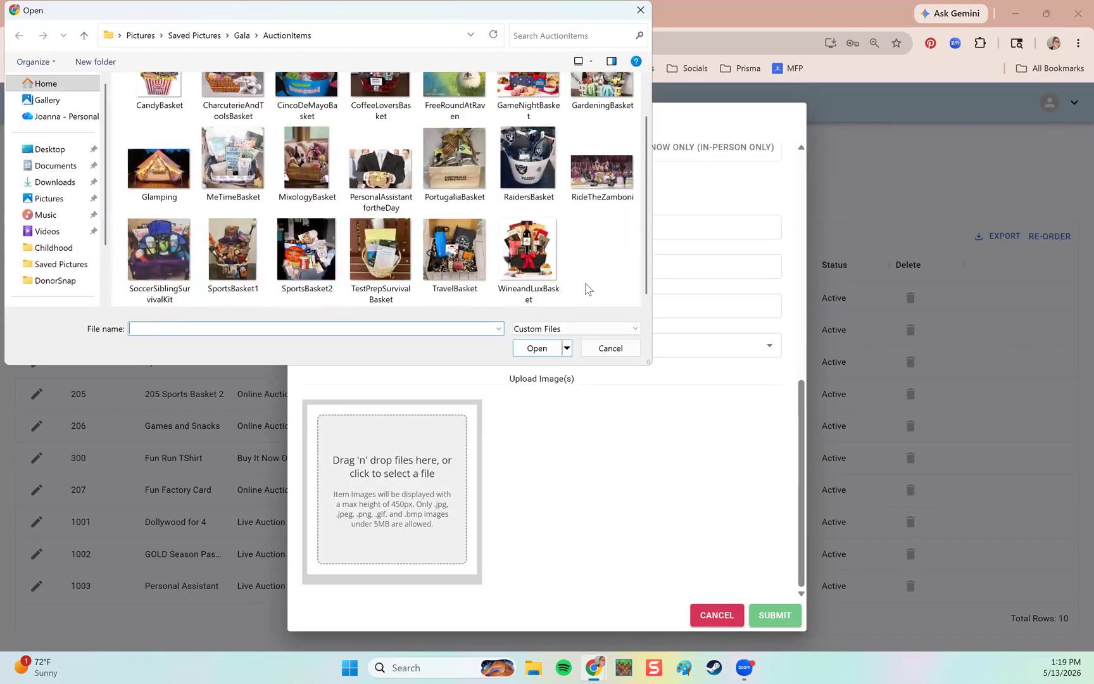
left_click(535, 155)
left_click(537, 349)
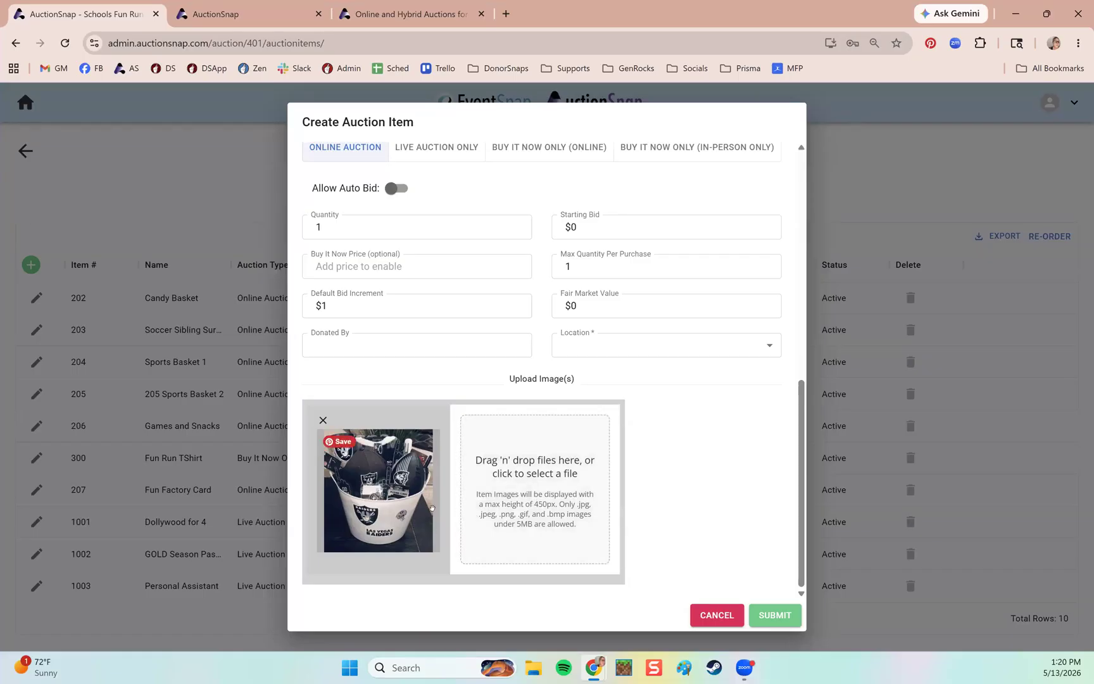
left_click(389, 8)
left_click(262, 14)
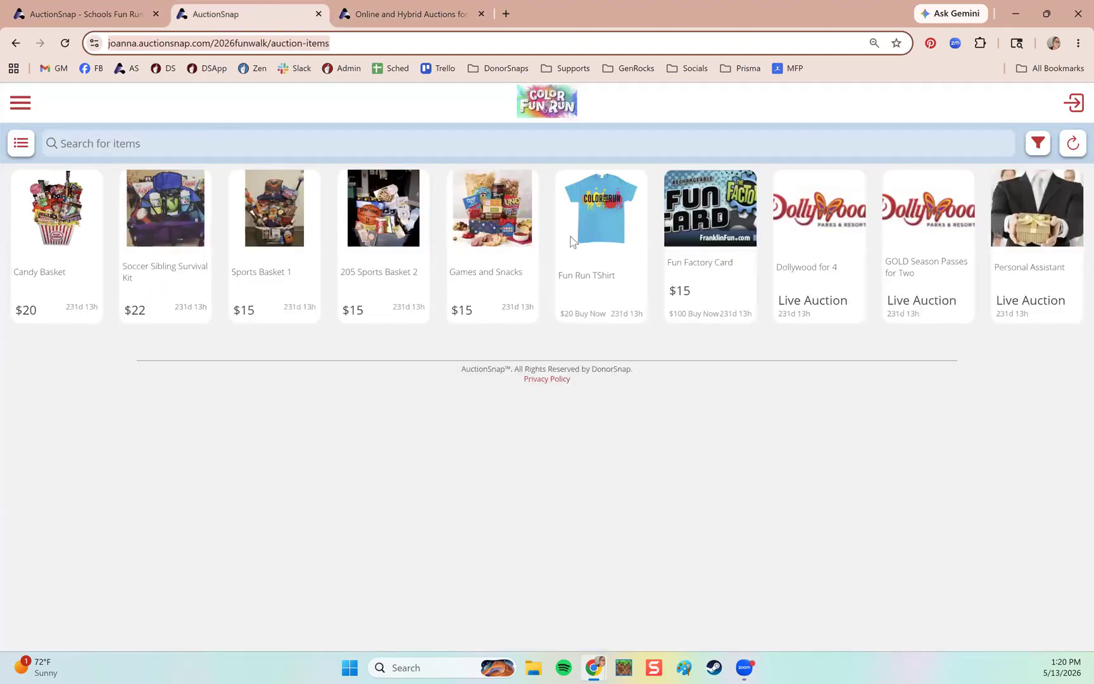
left_click(88, 7)
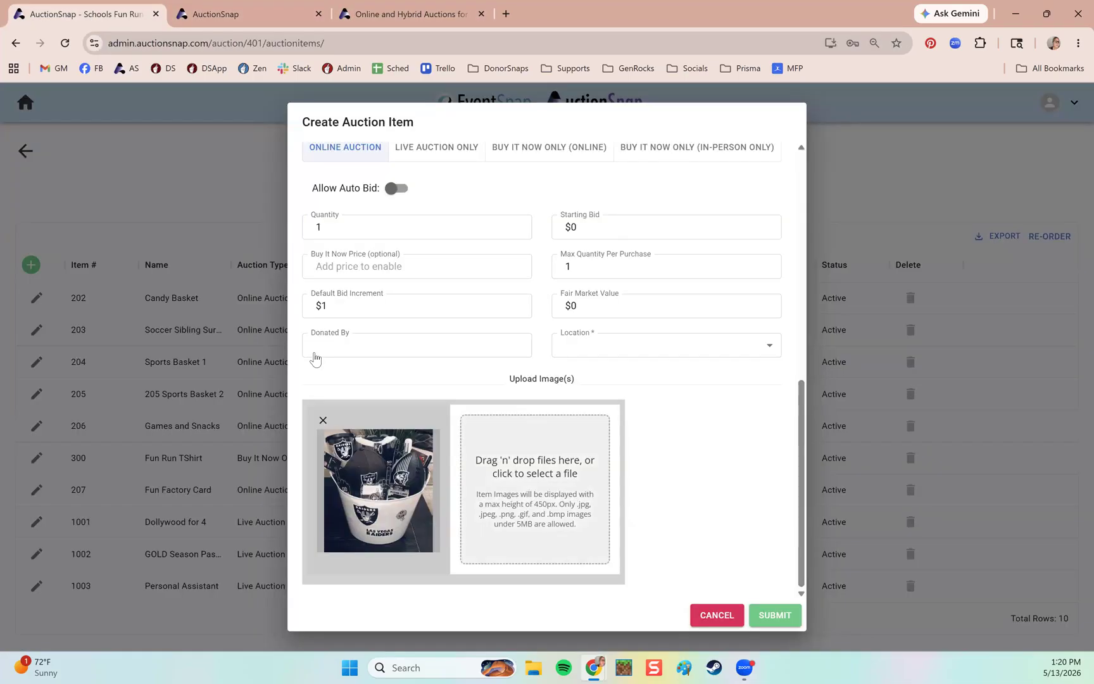
scroll(551, 506, "up", 10)
Name the item Raiders Basket, checking the public Soccer Sibling Survival Kit page for reference.
left_click(351, 214)
type("Raid")
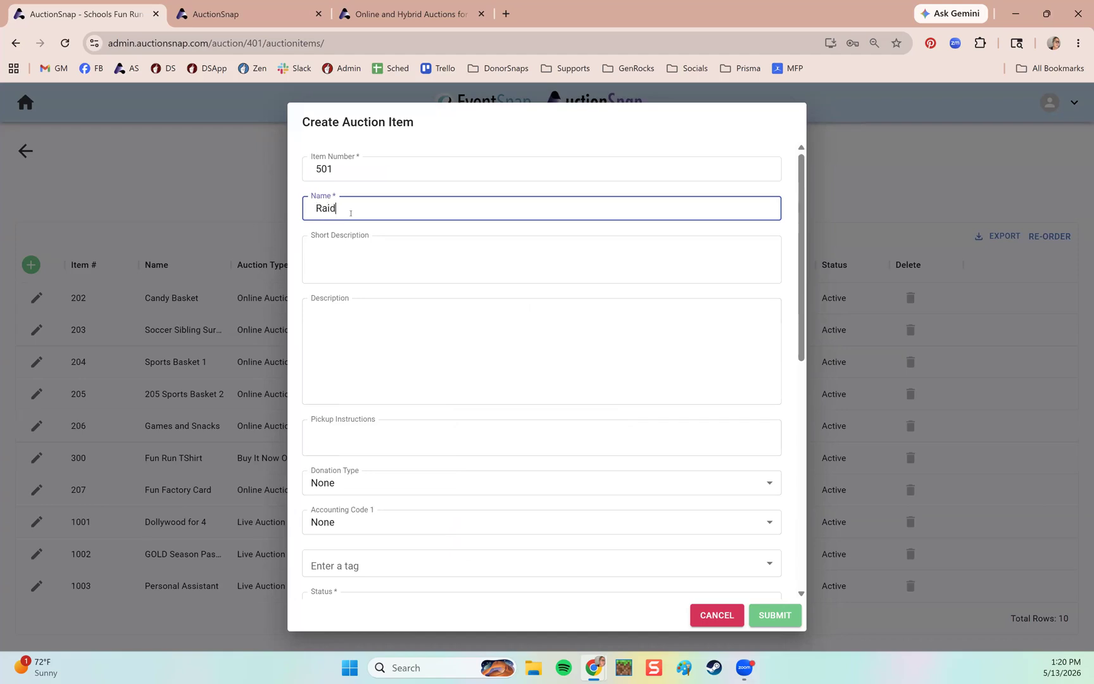
type("ers Basket")
key("Tab")
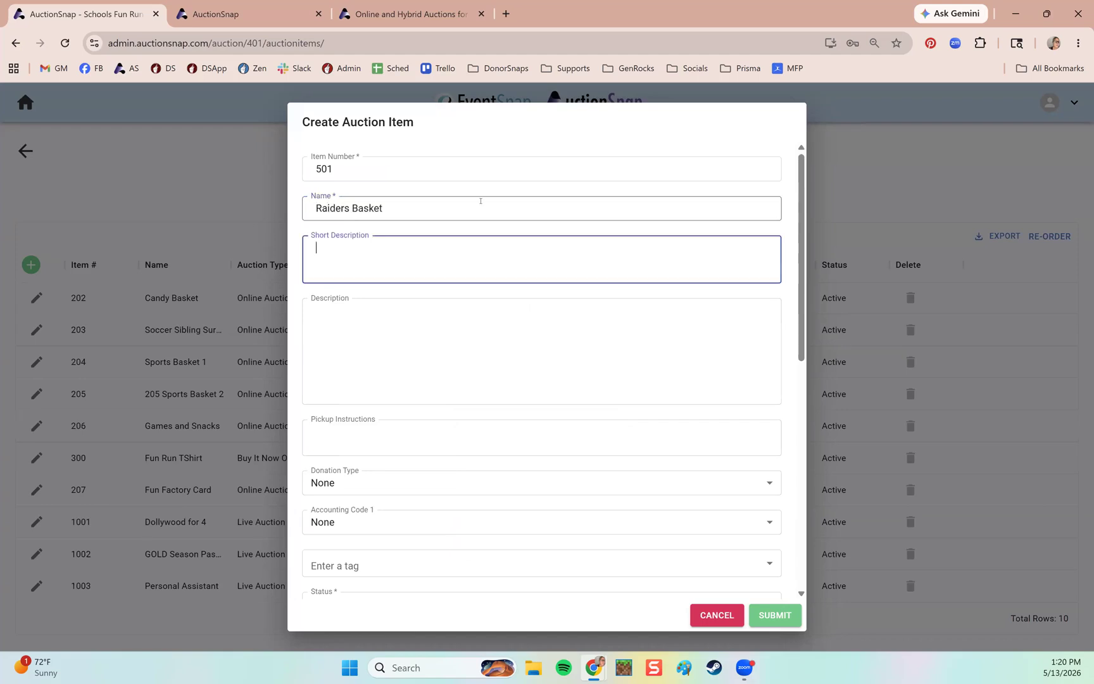
left_click(265, 23)
left_click(154, 241)
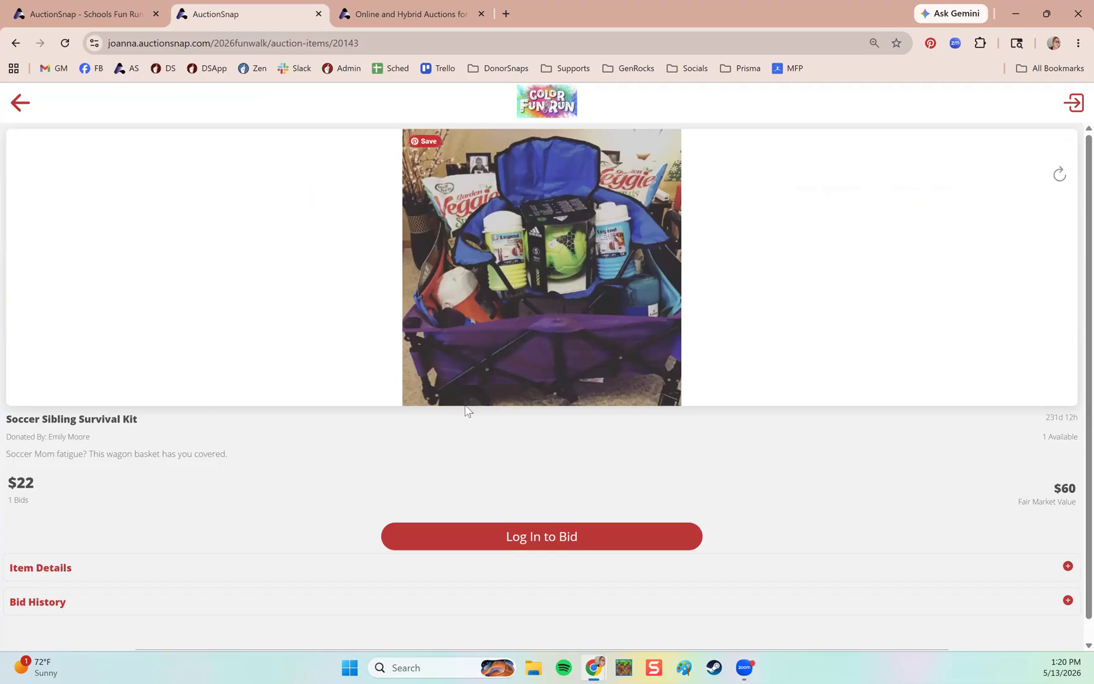
scroll(468, 408, "down", 1)
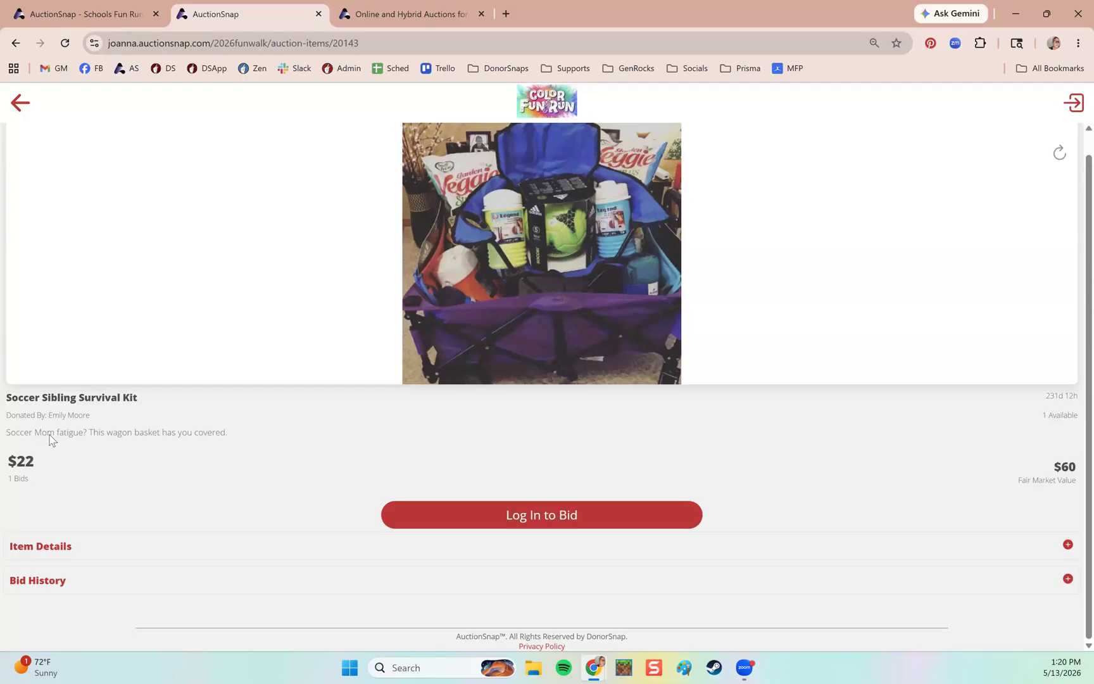
left_click(95, 15)
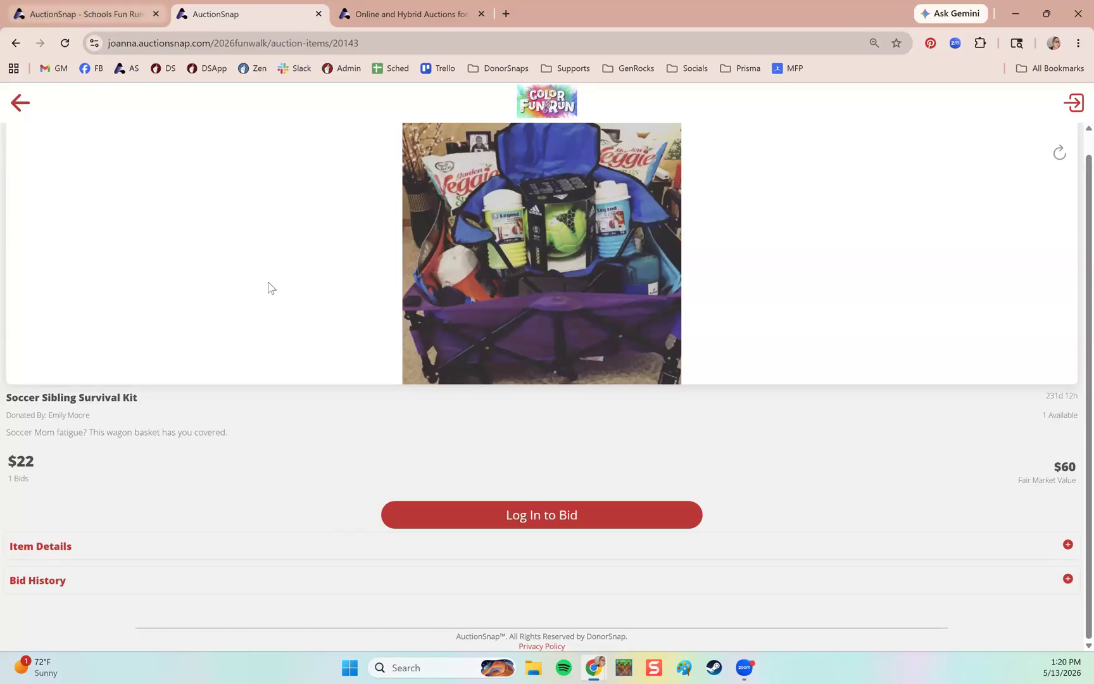
Enter 'Short Description' and 'Long Description' as the item's short and long descriptions.
type("Short Description")
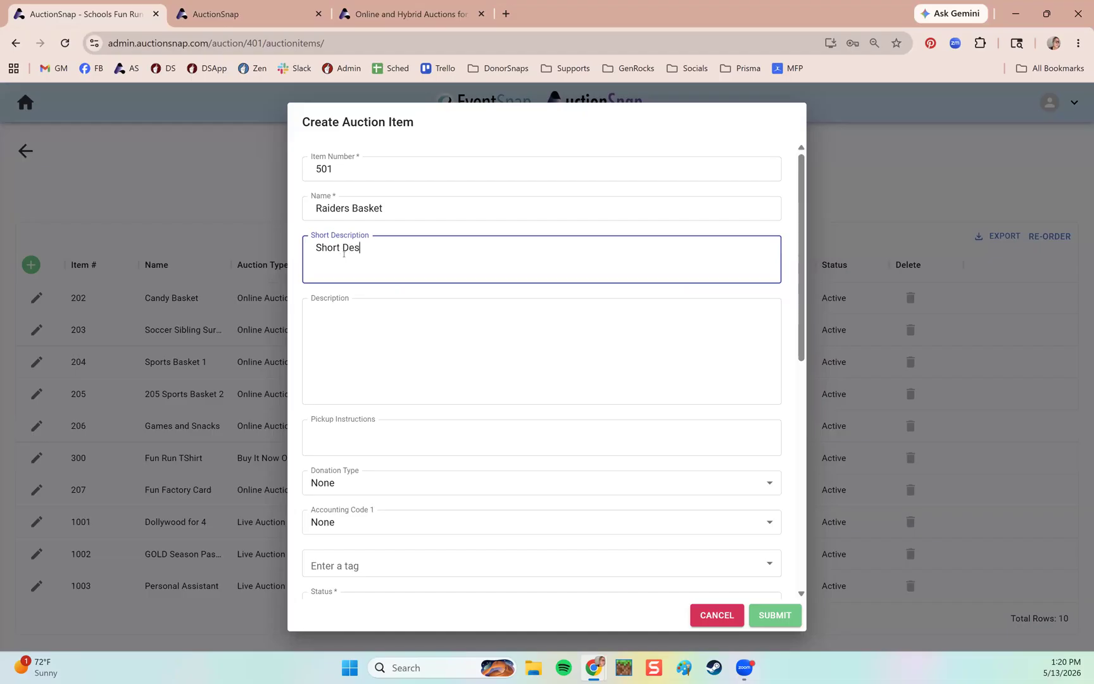
left_click(327, 318)
type("Long Description")
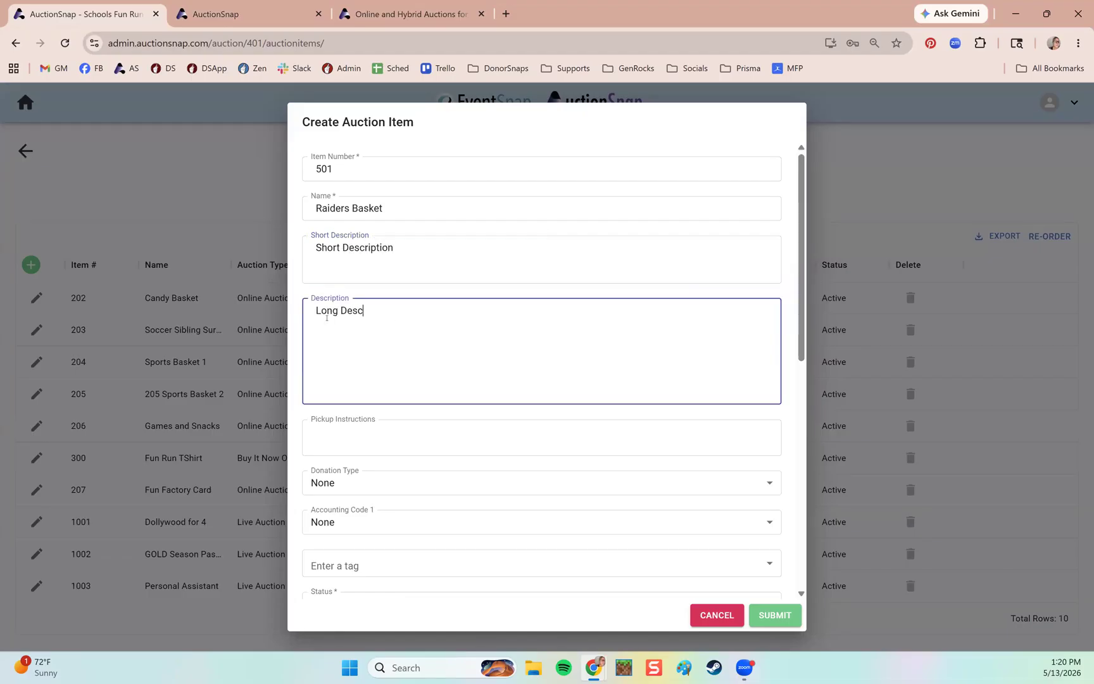
left_click(257, 16)
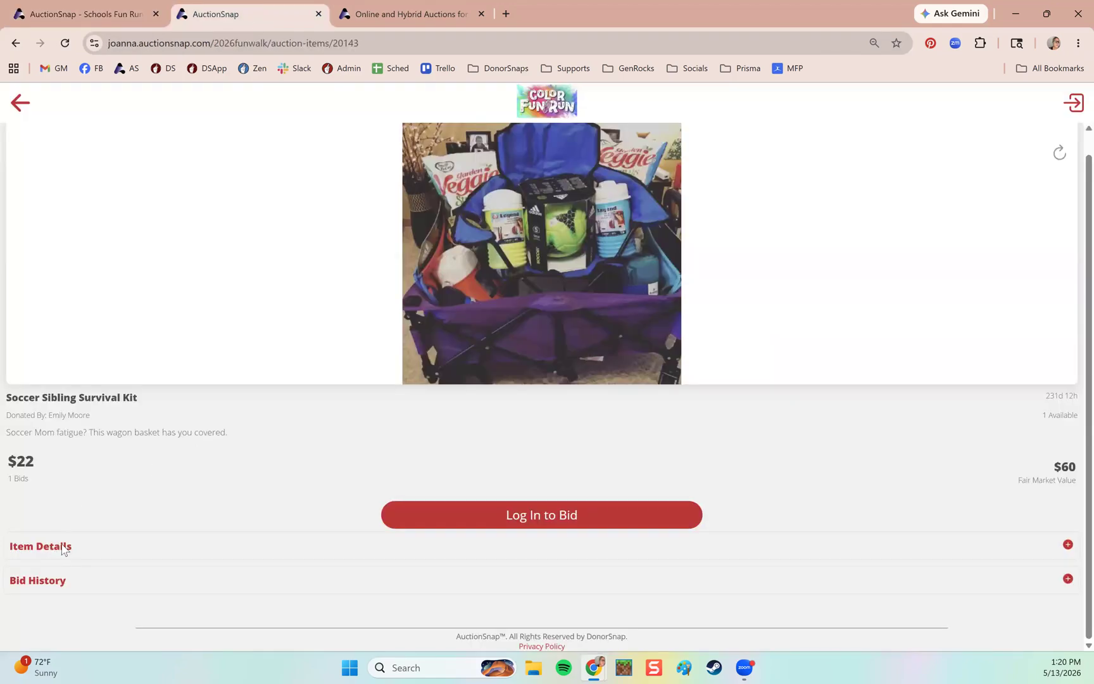
left_click(87, 554)
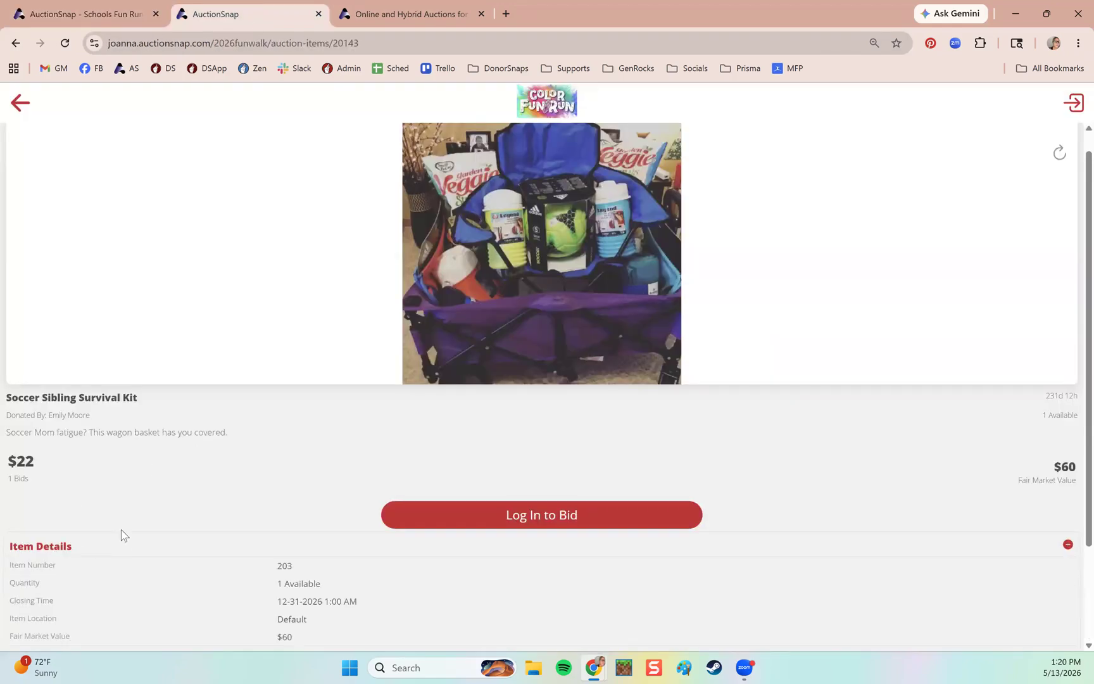
scroll(114, 540, "down", 2)
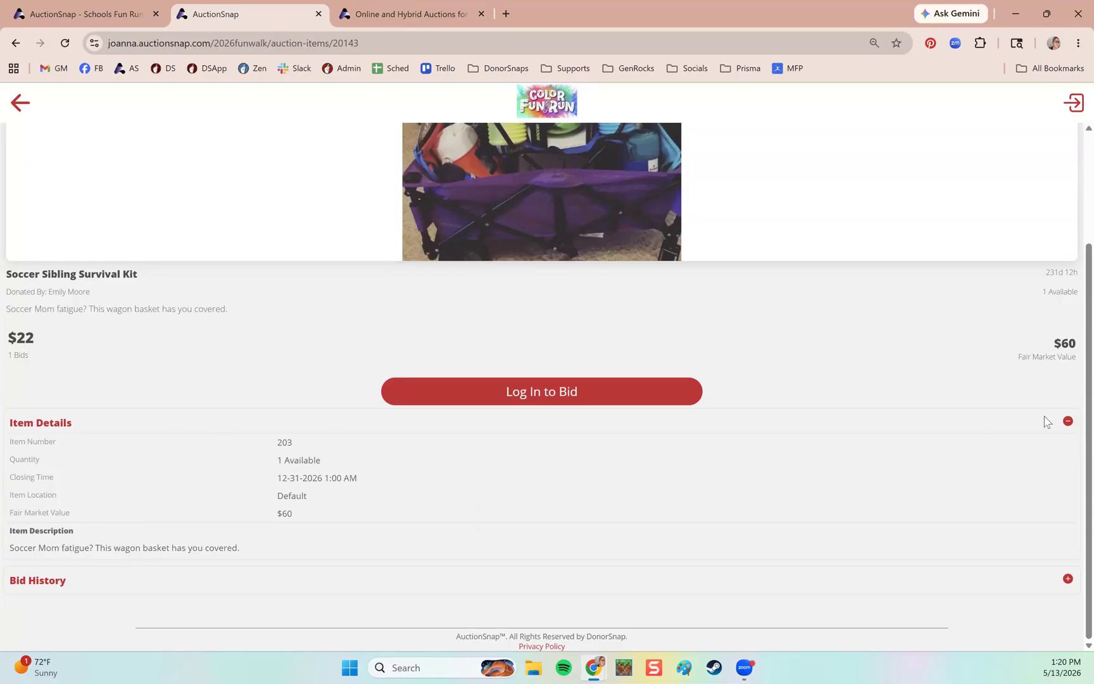
left_click(1068, 421)
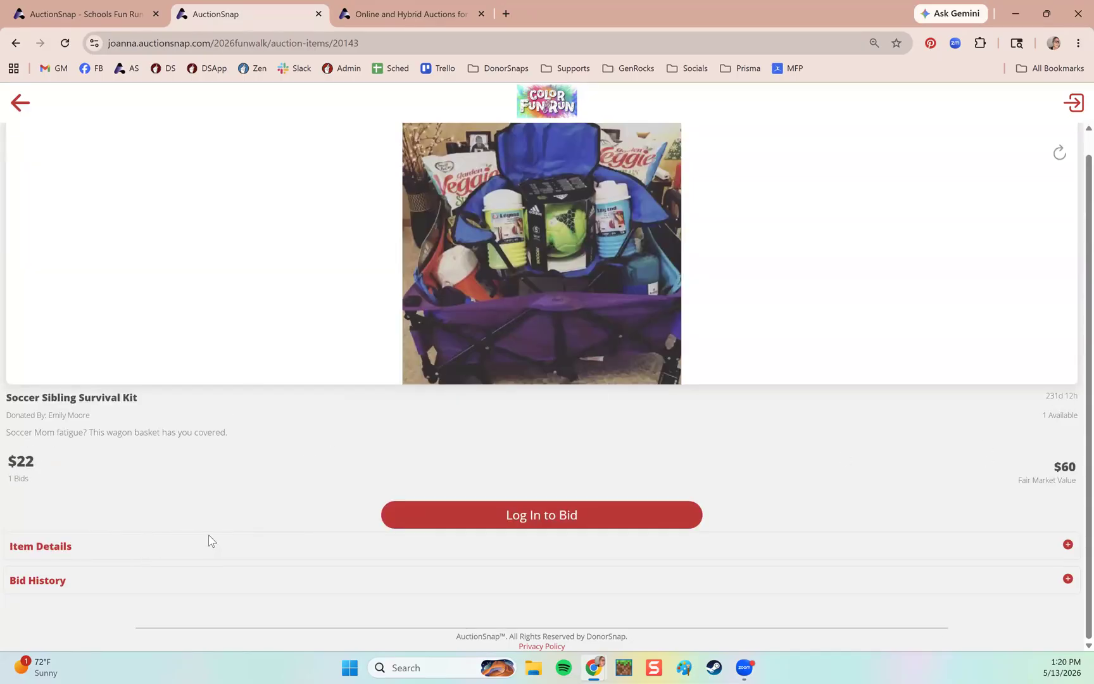
left_click(95, 14)
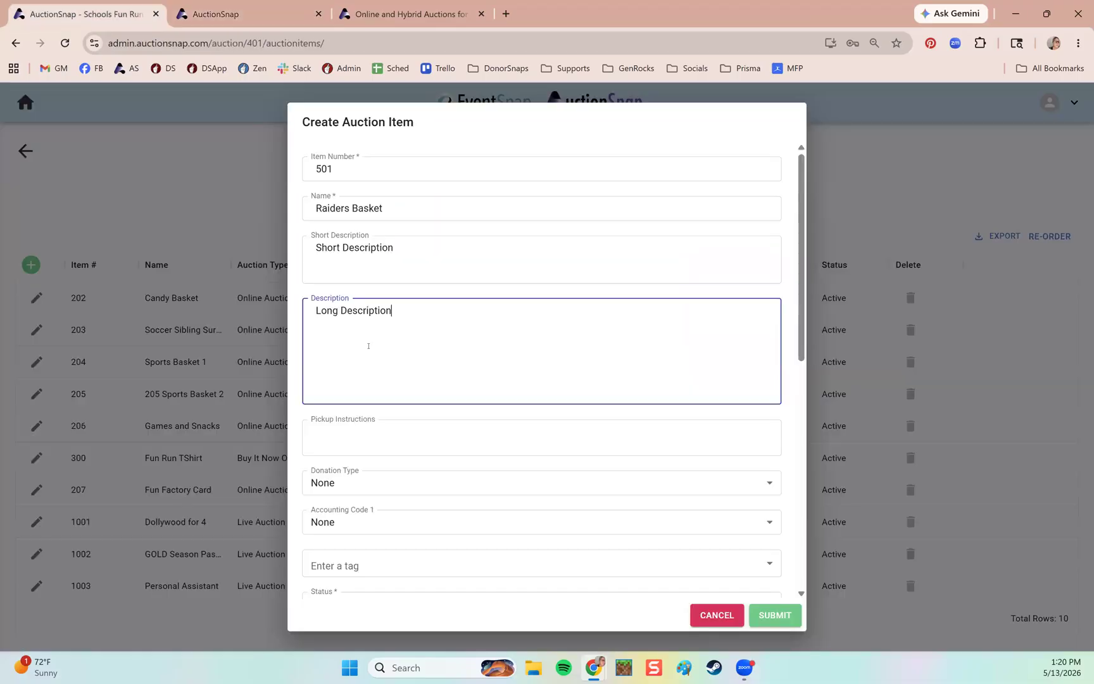
Set the item's donation type to Auction Purchase.
left_click(361, 436)
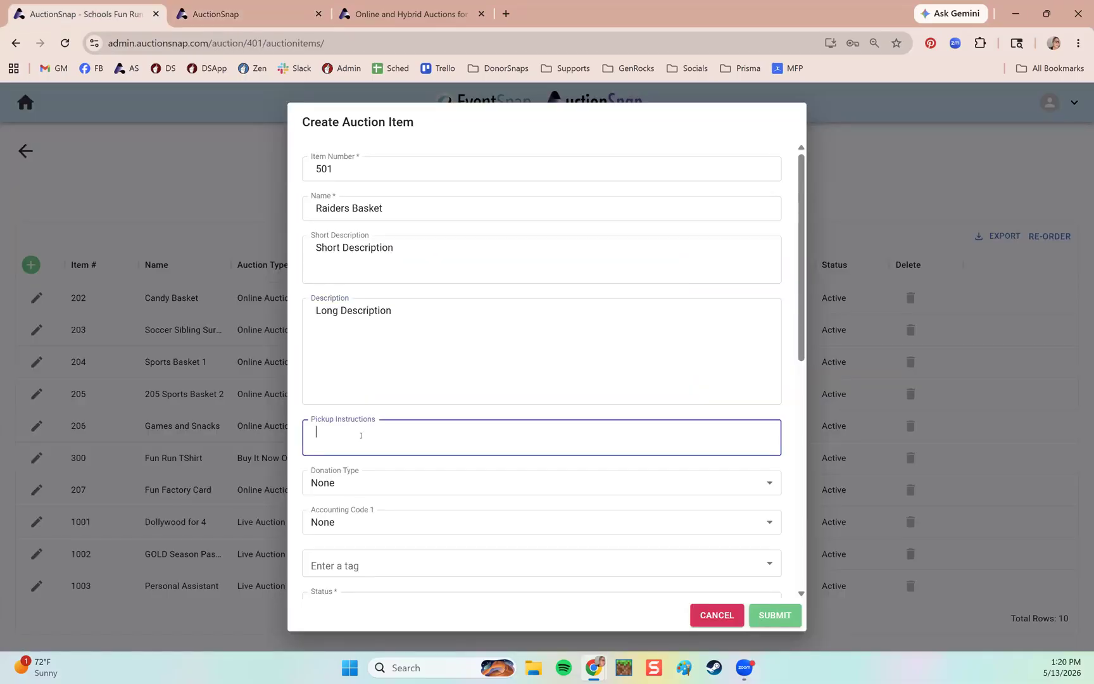
scroll(437, 390, "down", 1)
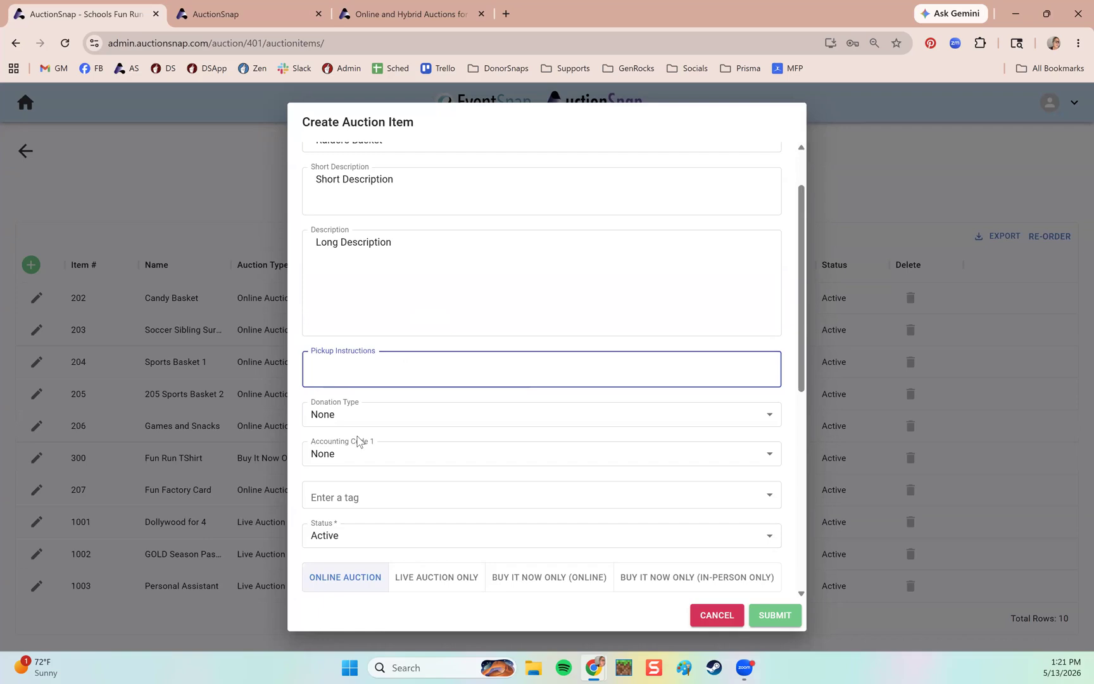
scroll(557, 442, "up", 2)
scroll(465, 478, "down", 1)
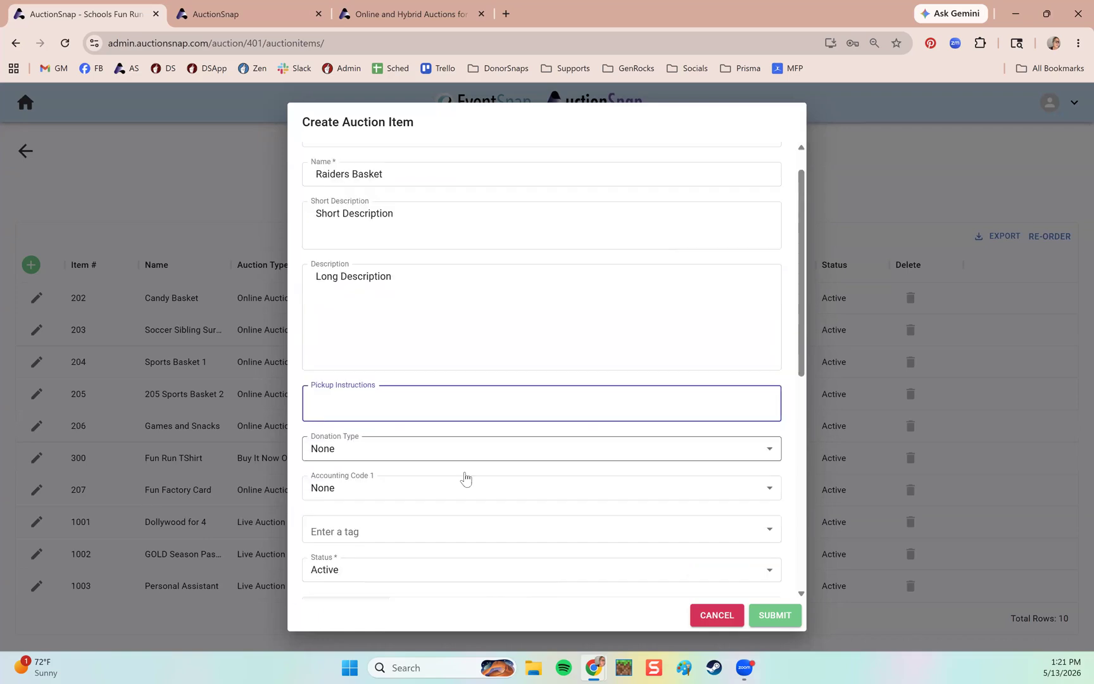
scroll(465, 478, "down", 2)
left_click(355, 349)
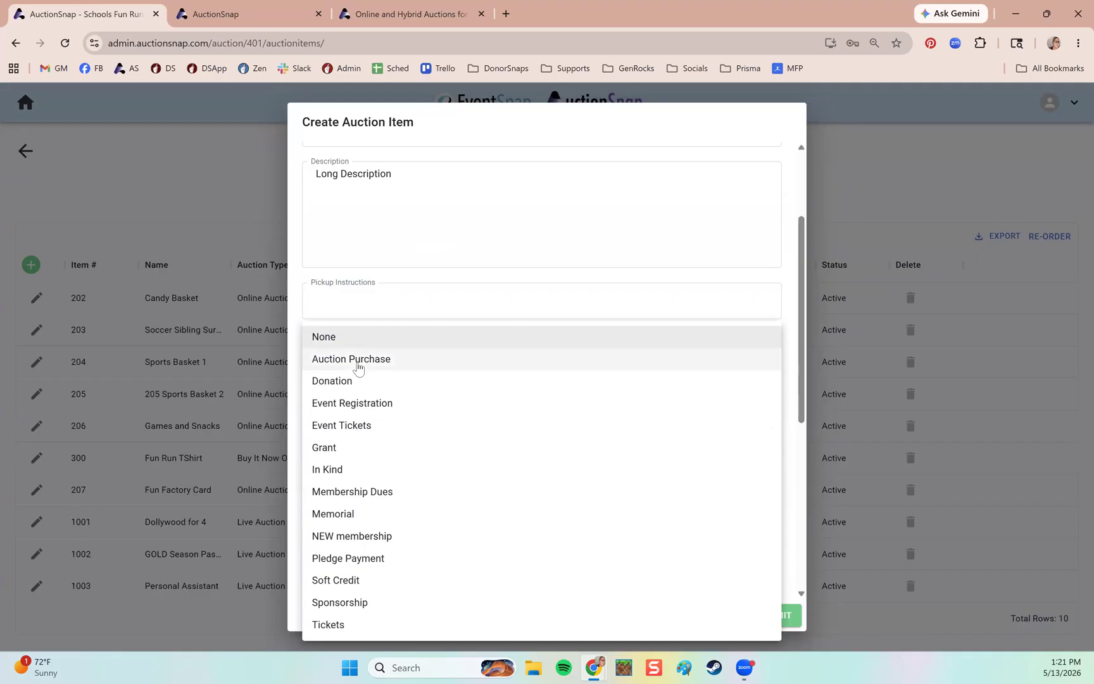
left_click(358, 366)
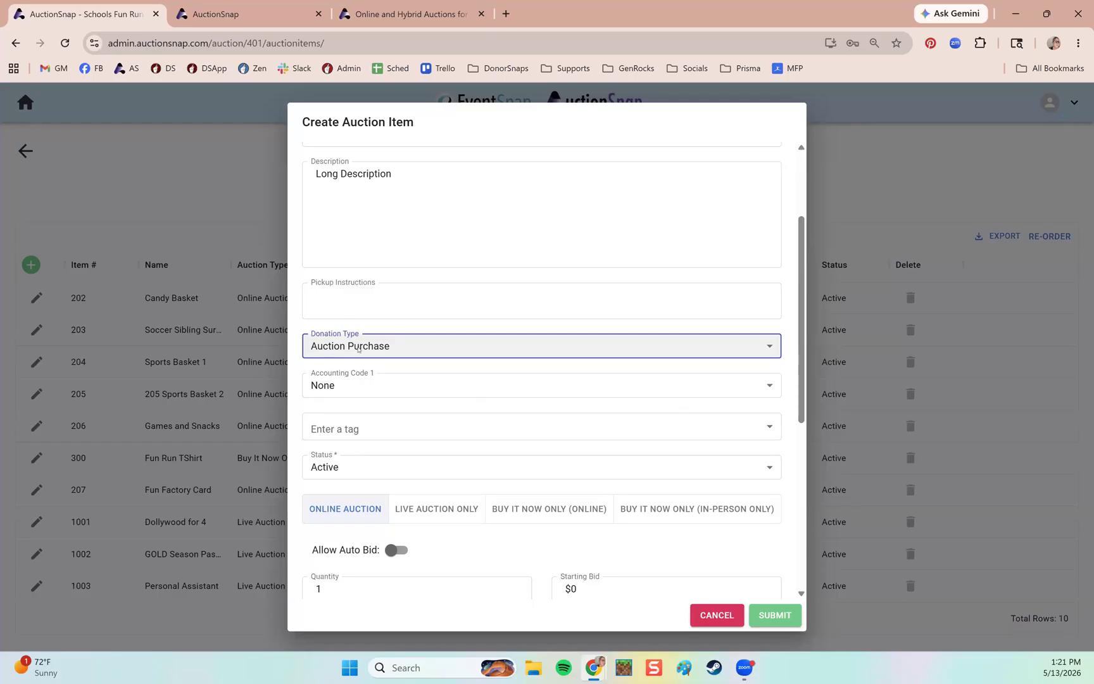
Assign accounting code 400800 - General Fund and reconfirm the Auction Purchase donation type.
left_click(381, 398)
left_click(483, 437)
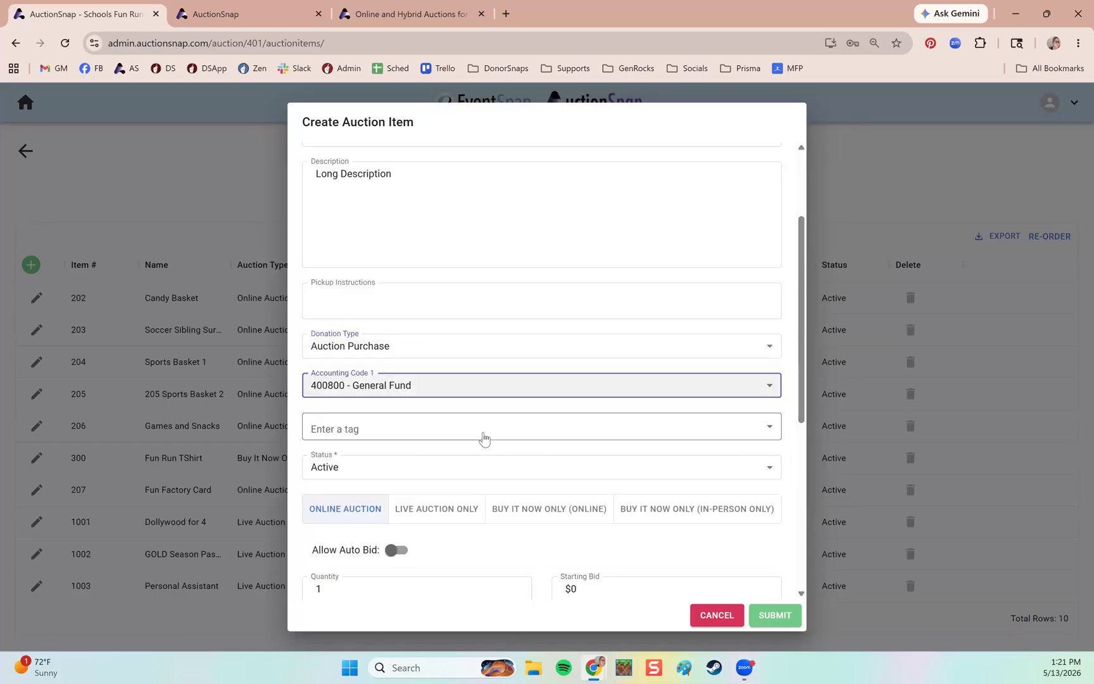
left_click(794, 412)
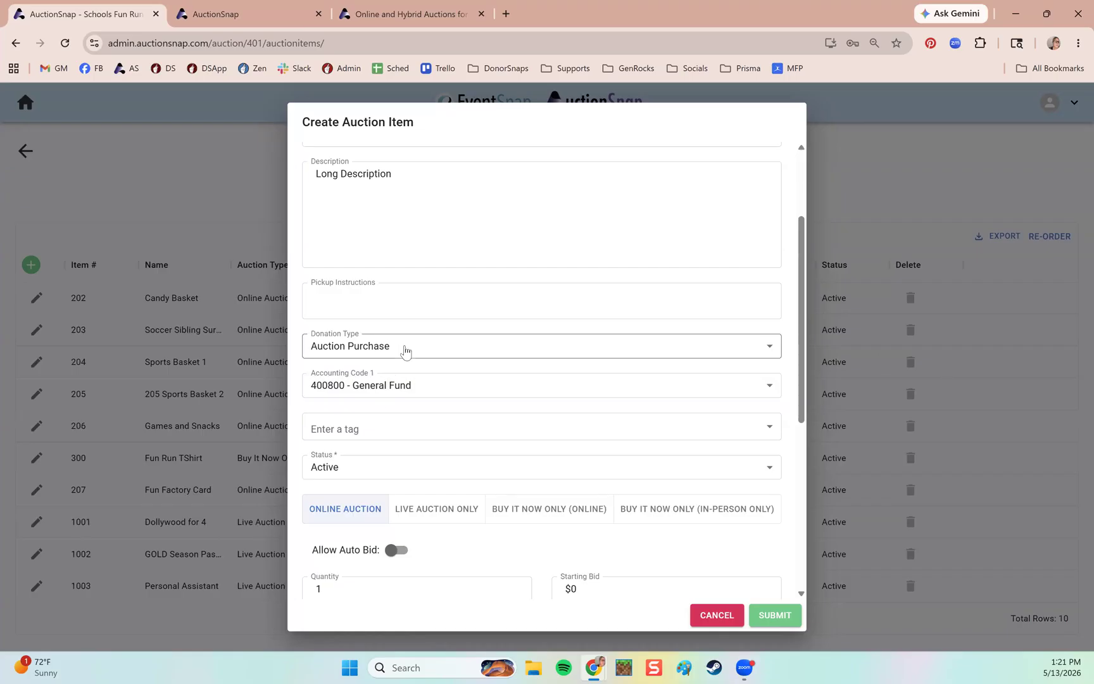
scroll(482, 326, "up", 3)
left_click(409, 206)
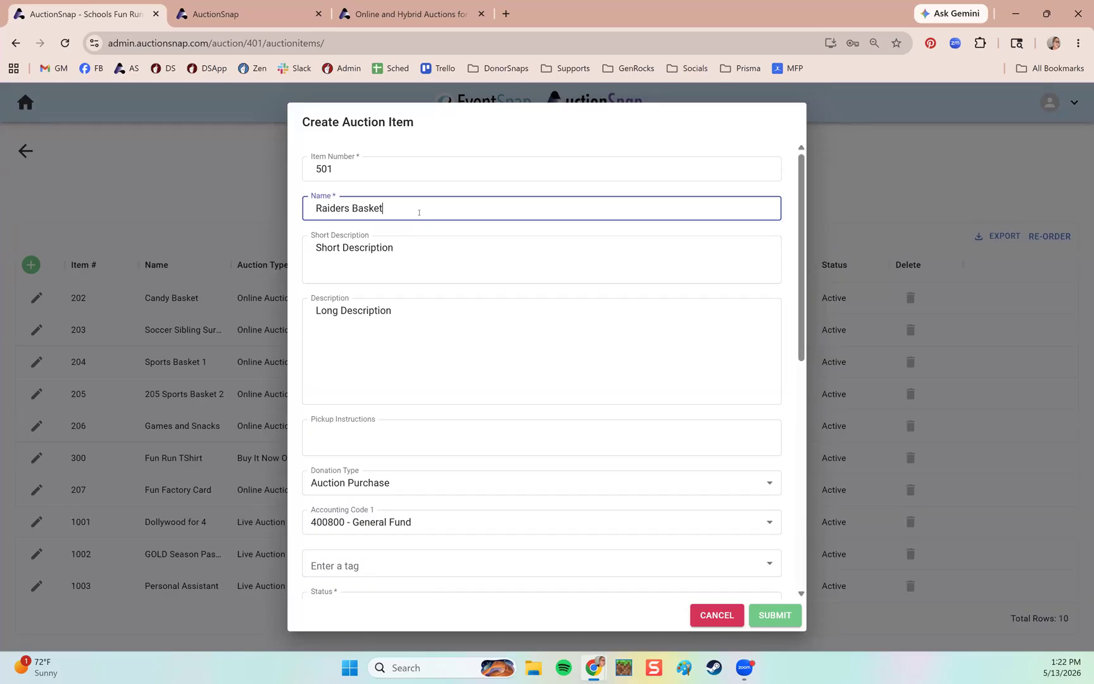
left_click(405, 485)
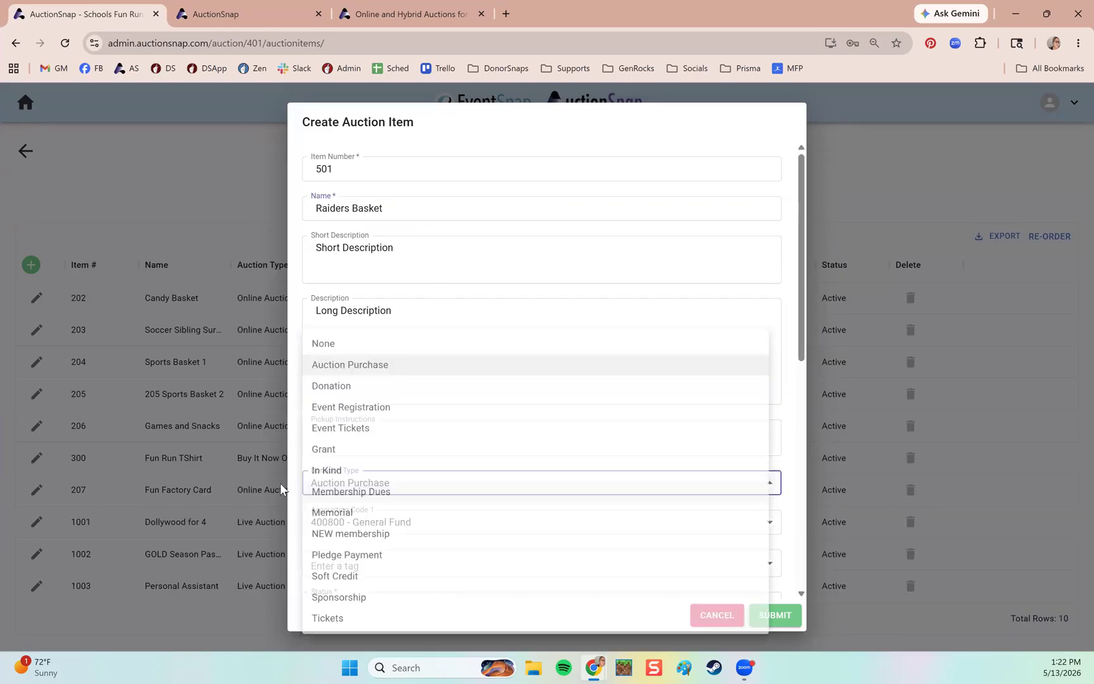
left_click(389, 371)
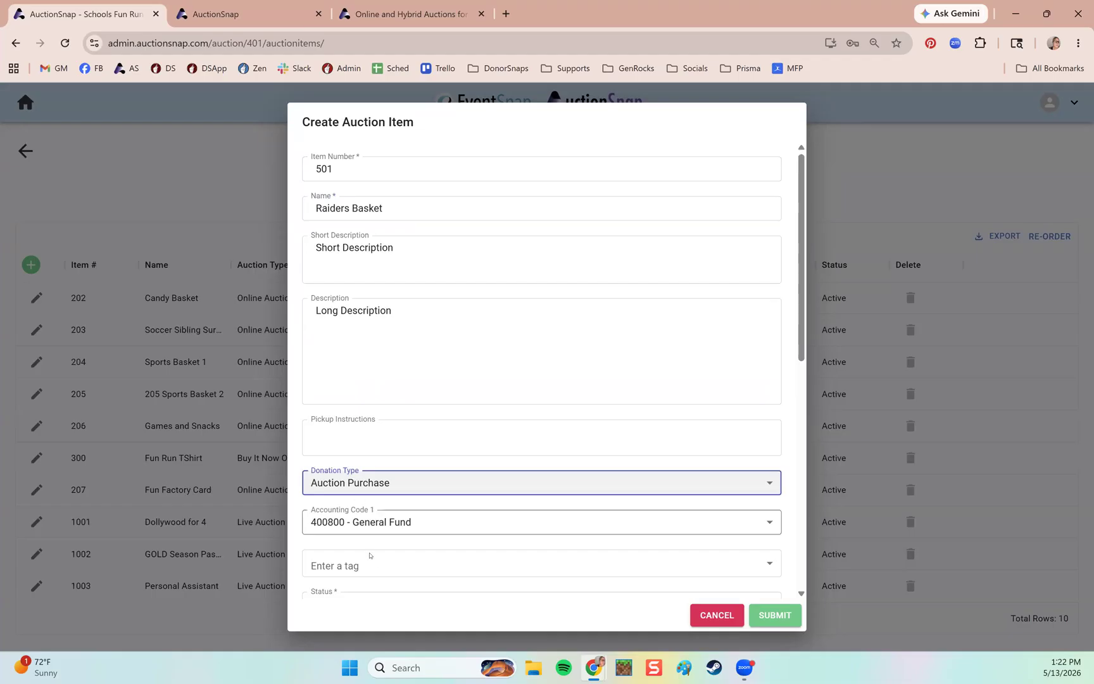
scroll(778, 422, "down", 3)
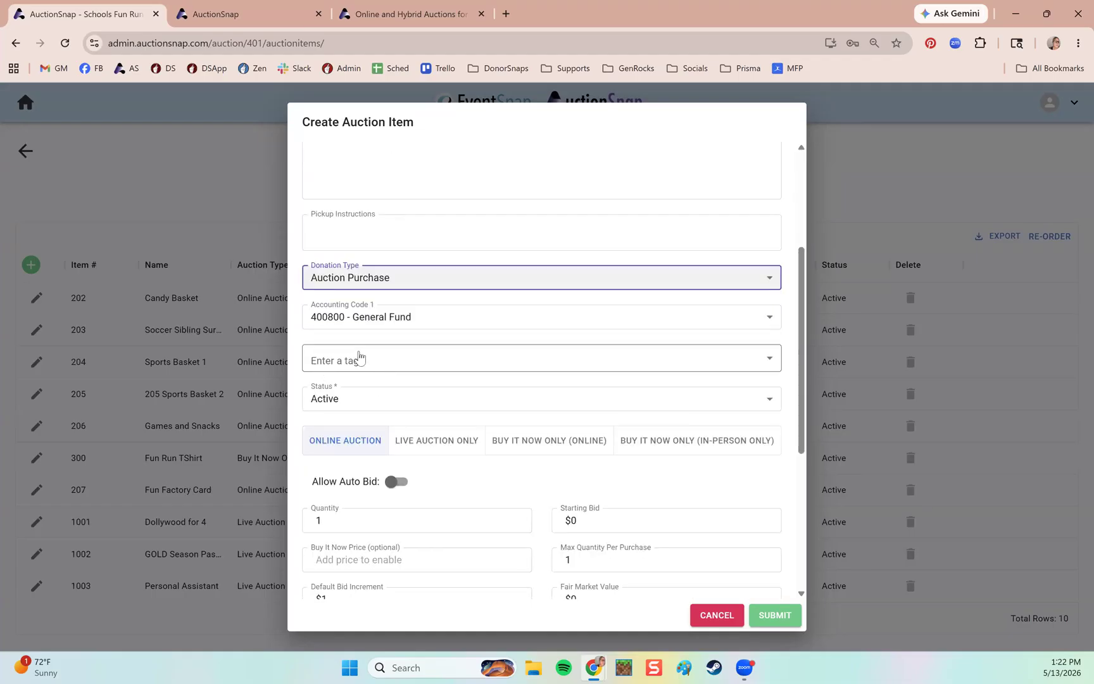
left_click(260, 11)
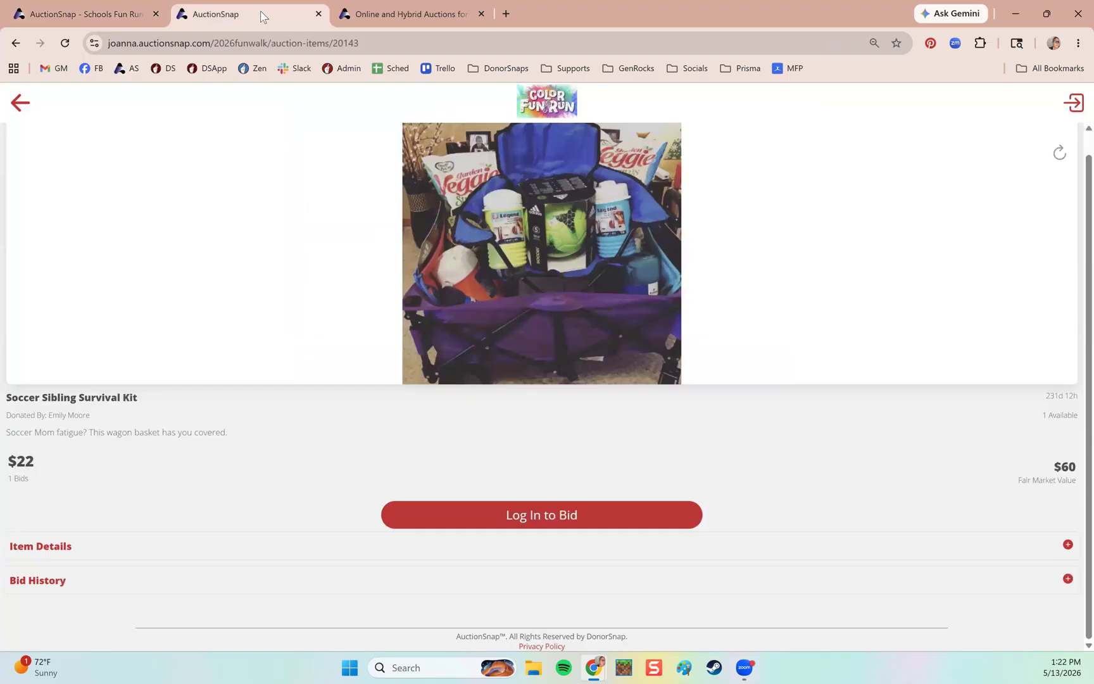
left_click(7, 109)
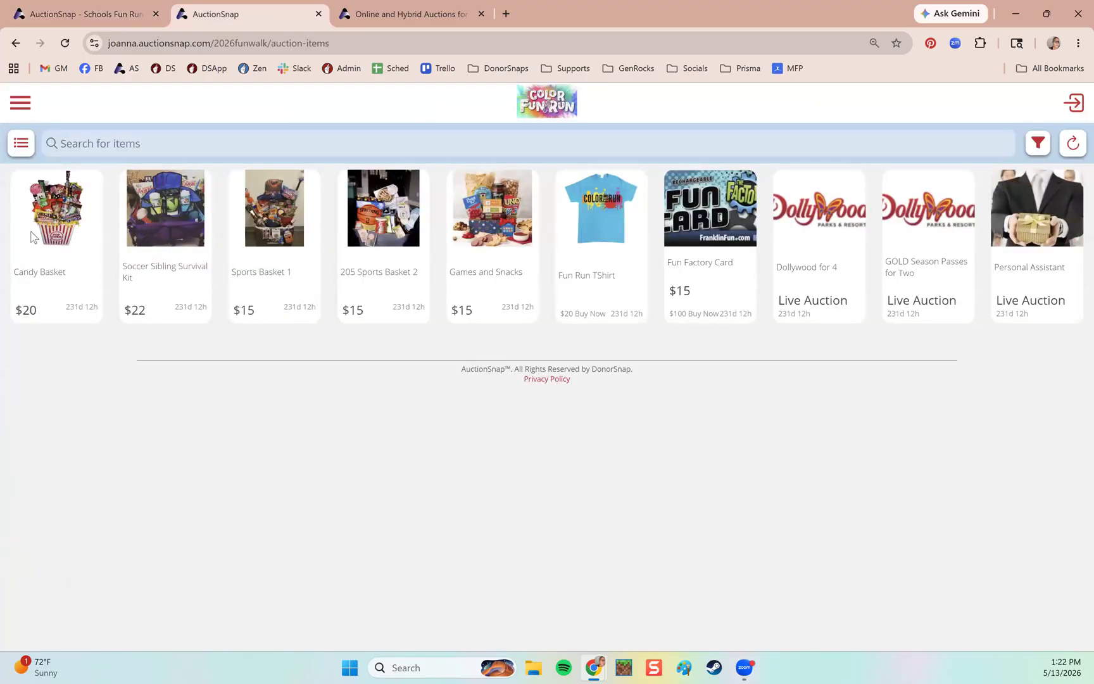
left_click(1039, 152)
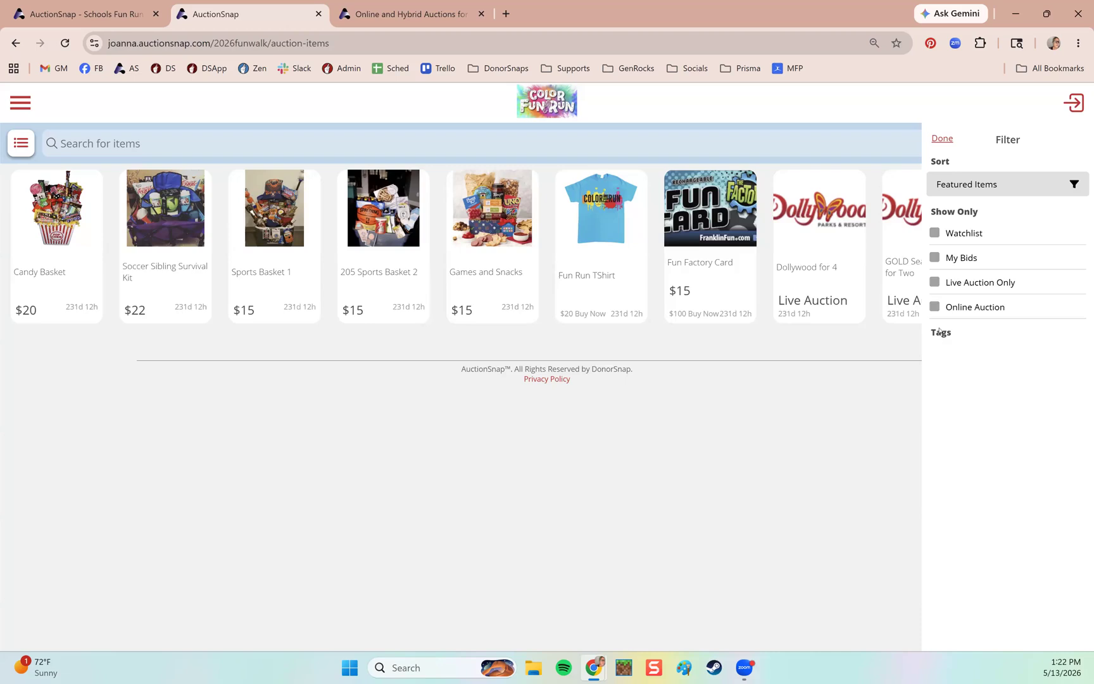
left_click(95, 19)
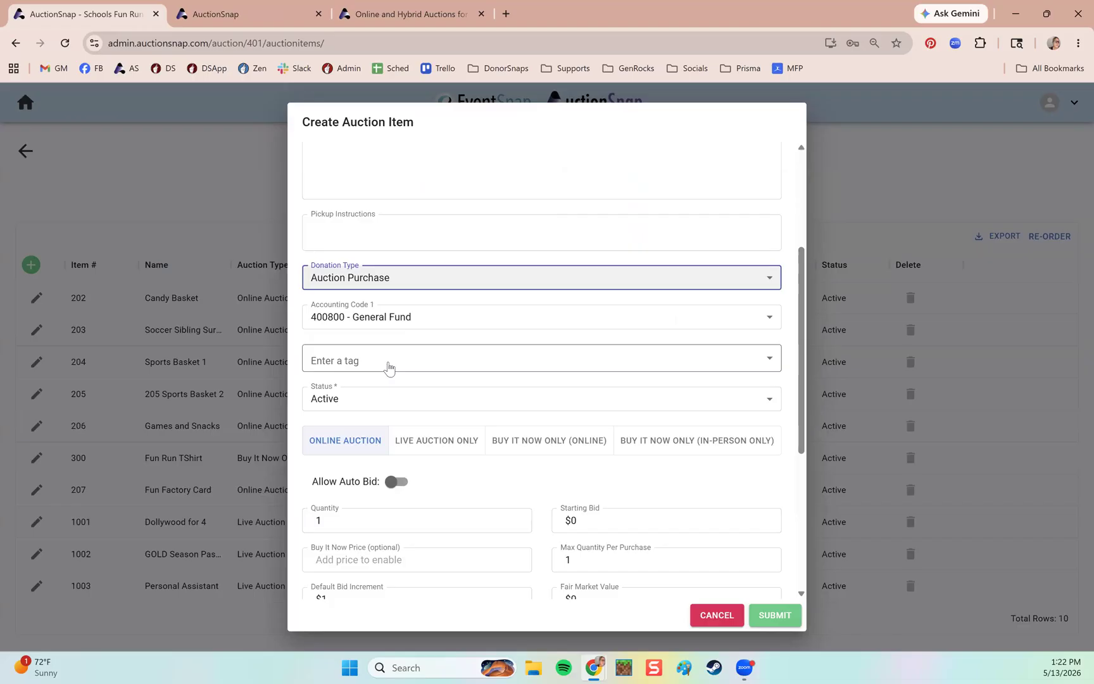
scroll(515, 366, "up", 3)
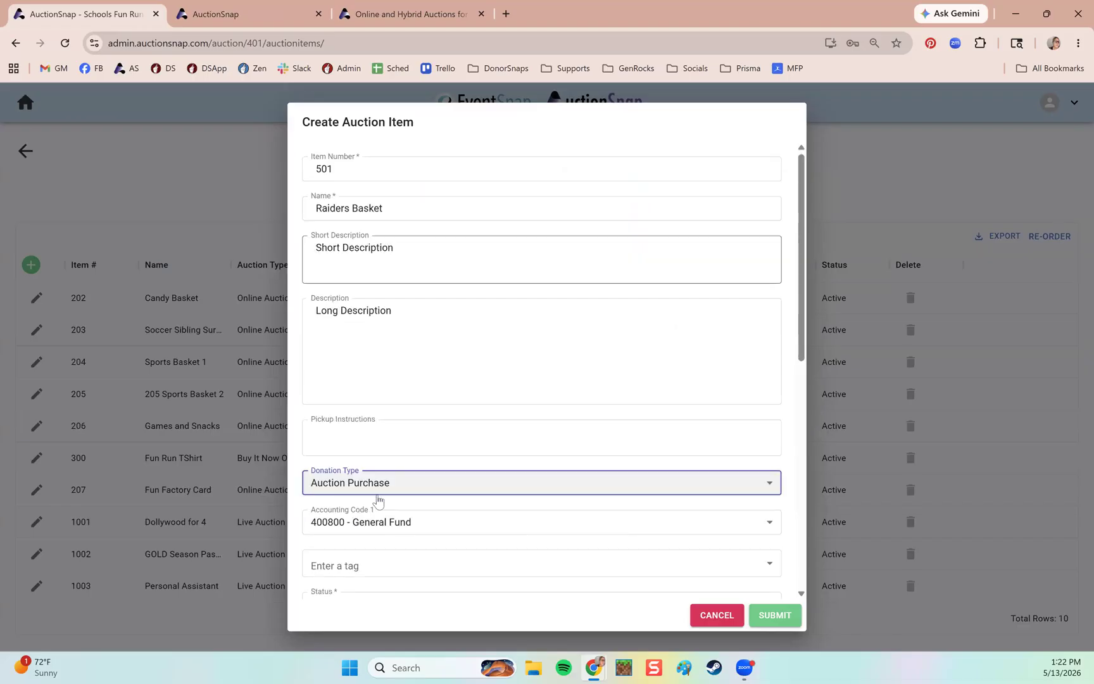
scroll(379, 500, "down", 3)
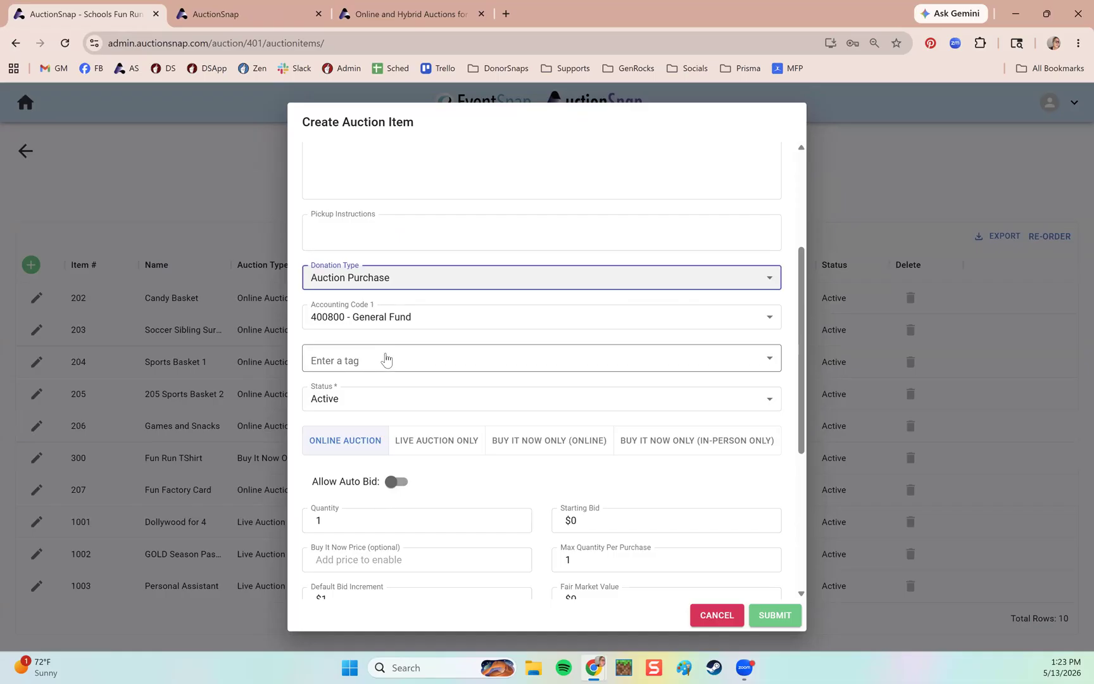
scroll(516, 456, "down", 3)
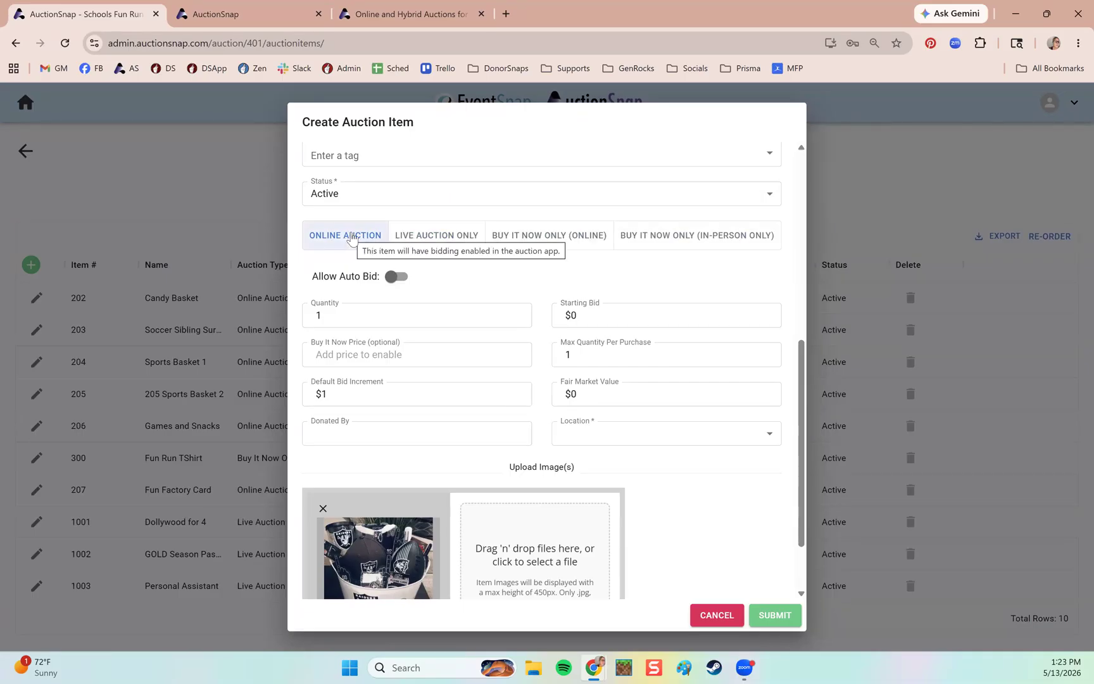
left_click(266, 15)
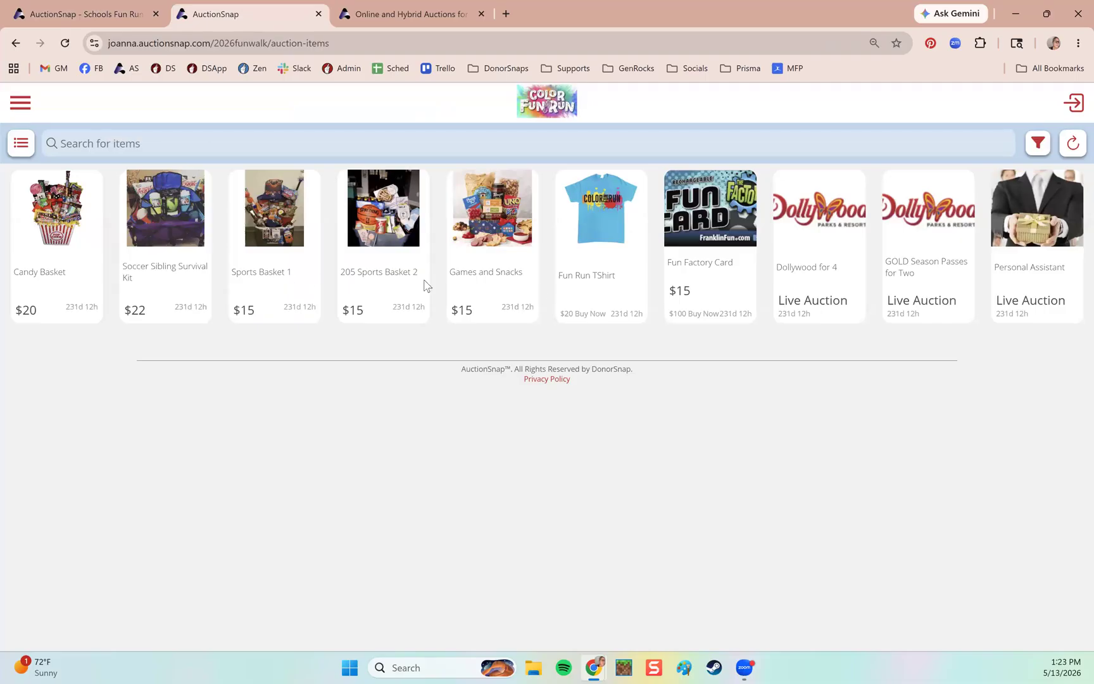
left_click(88, 15)
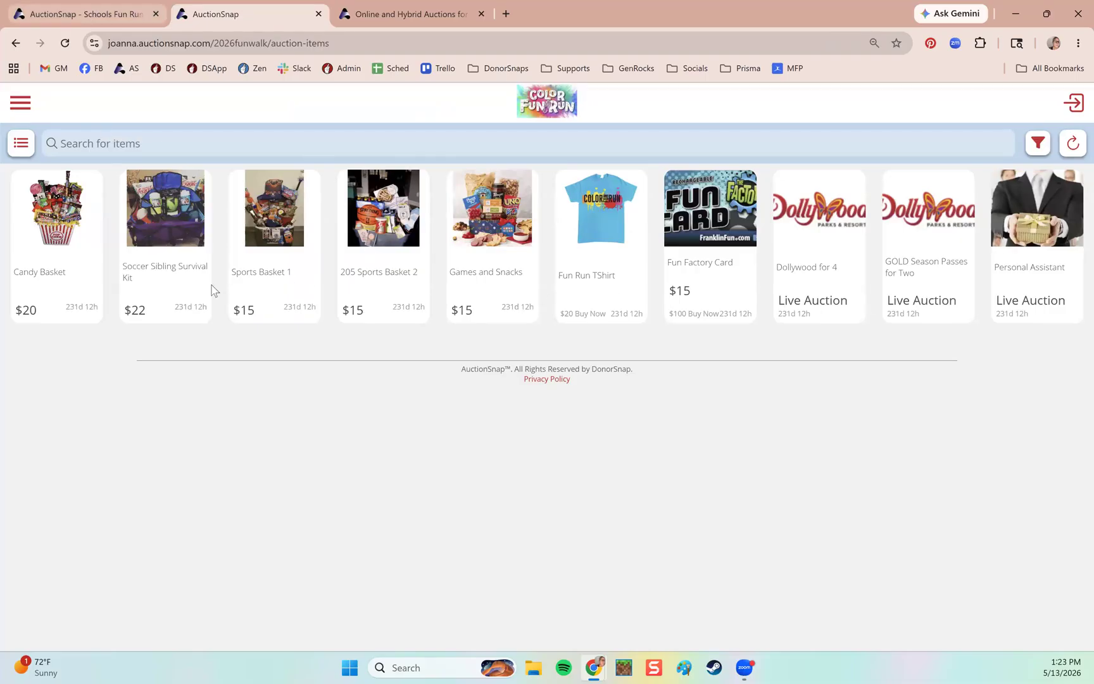
left_click(437, 239)
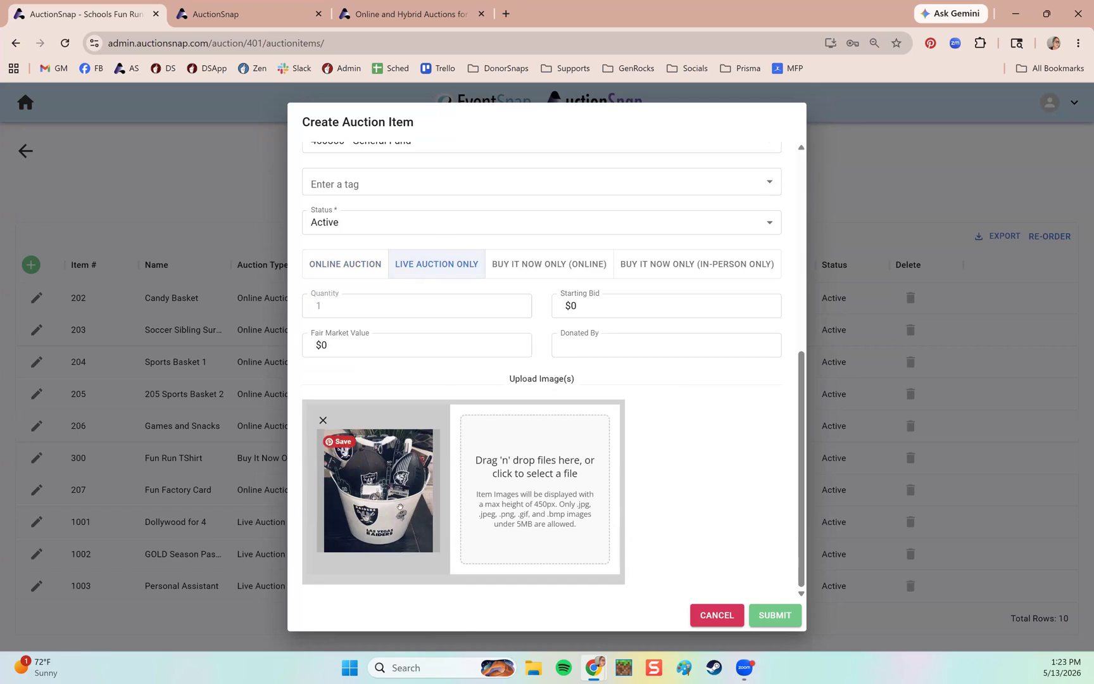
mouse_move(562, 271)
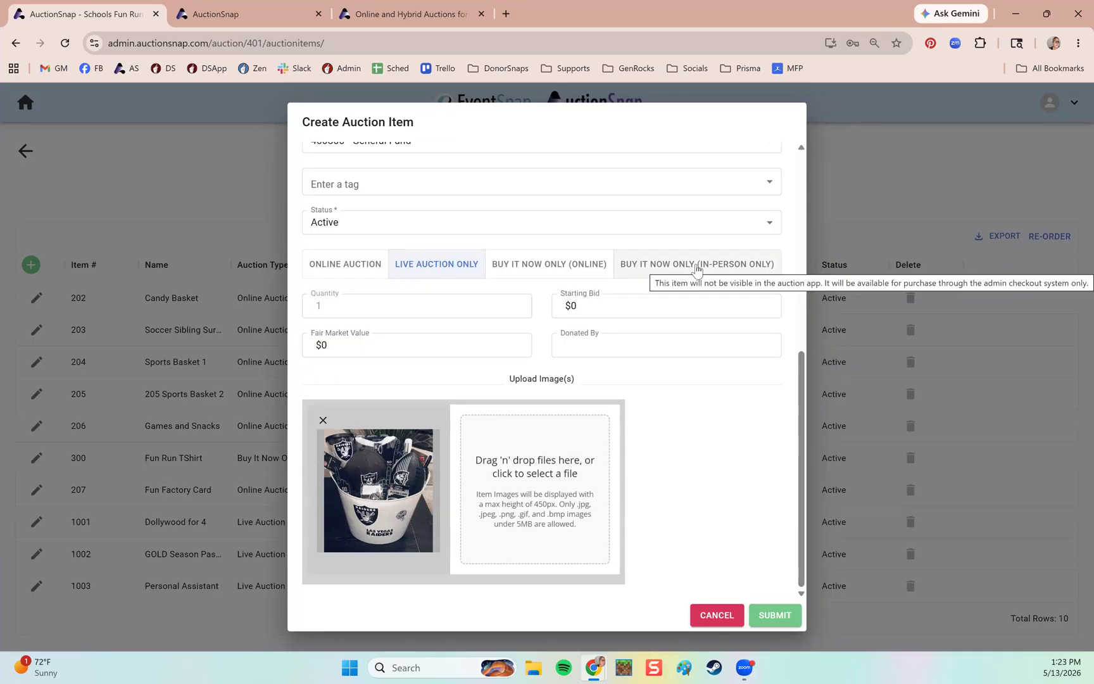
left_click(351, 263)
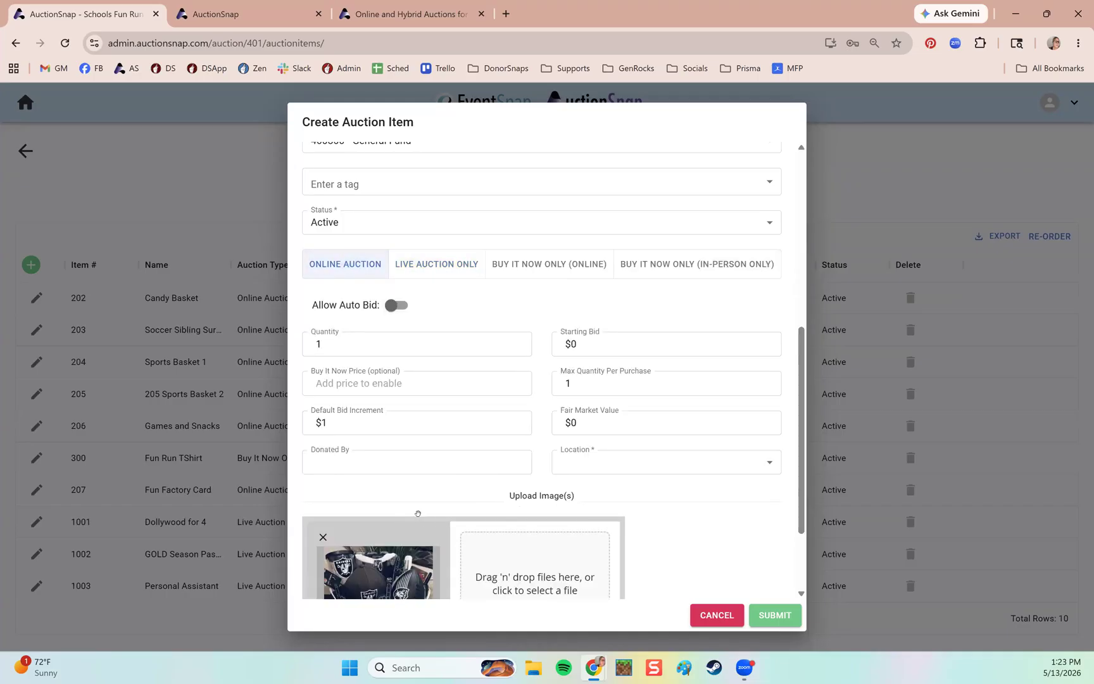
Set the fair market value to 60 and the starting bid to 10.
scroll(418, 514, "down", 2)
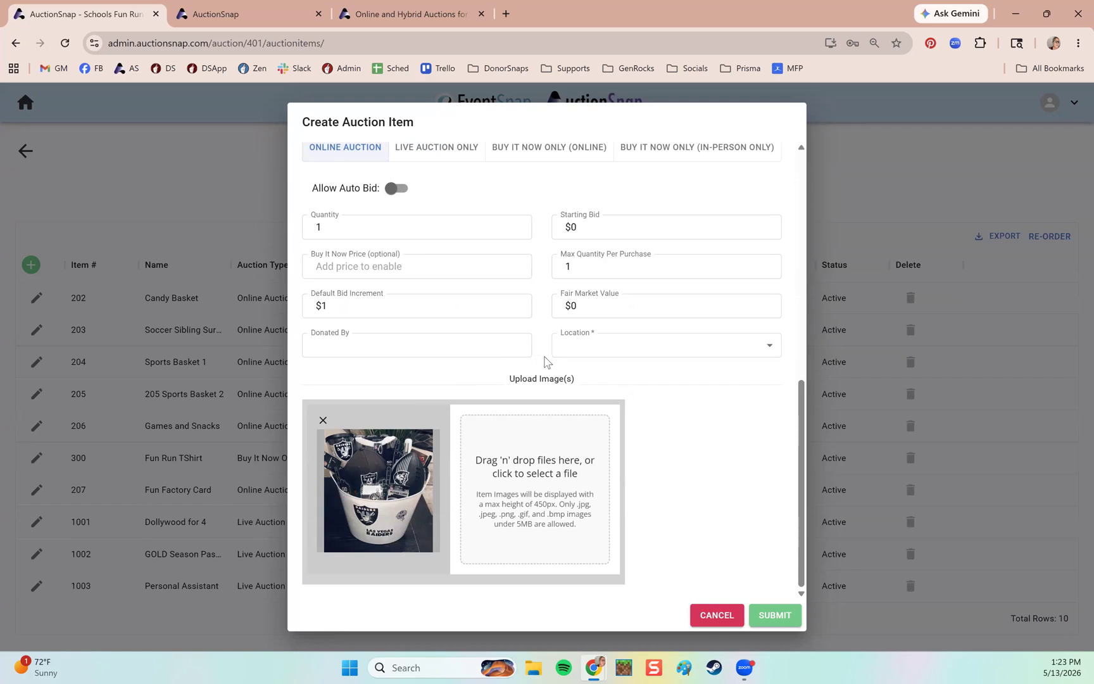
left_click(402, 265)
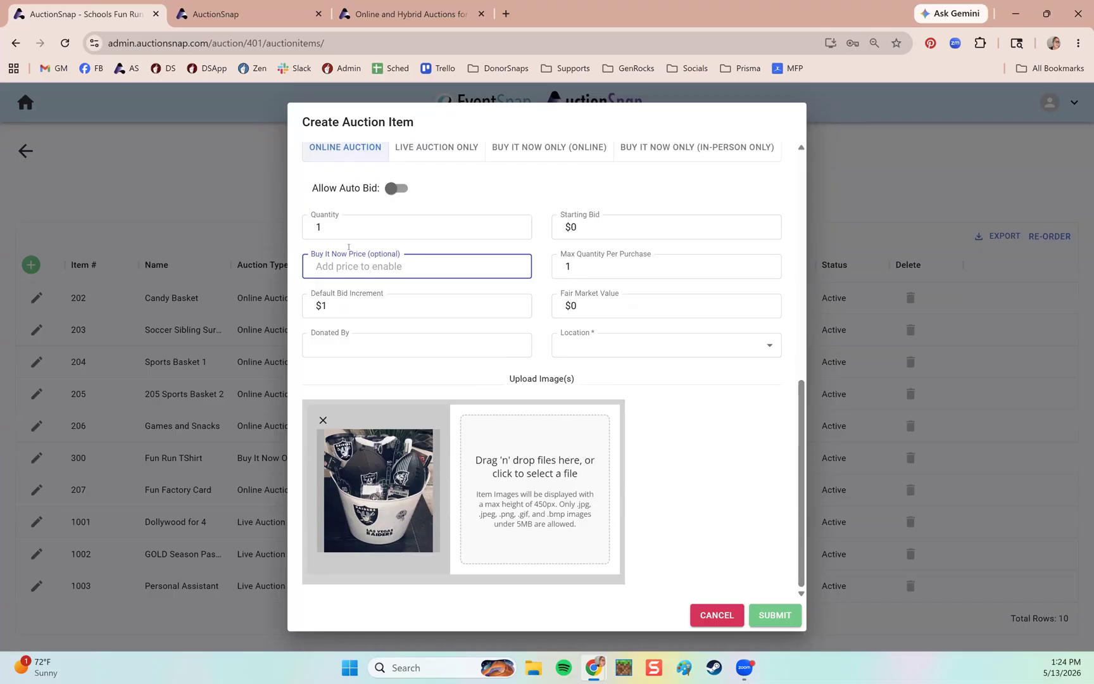
left_click(355, 228)
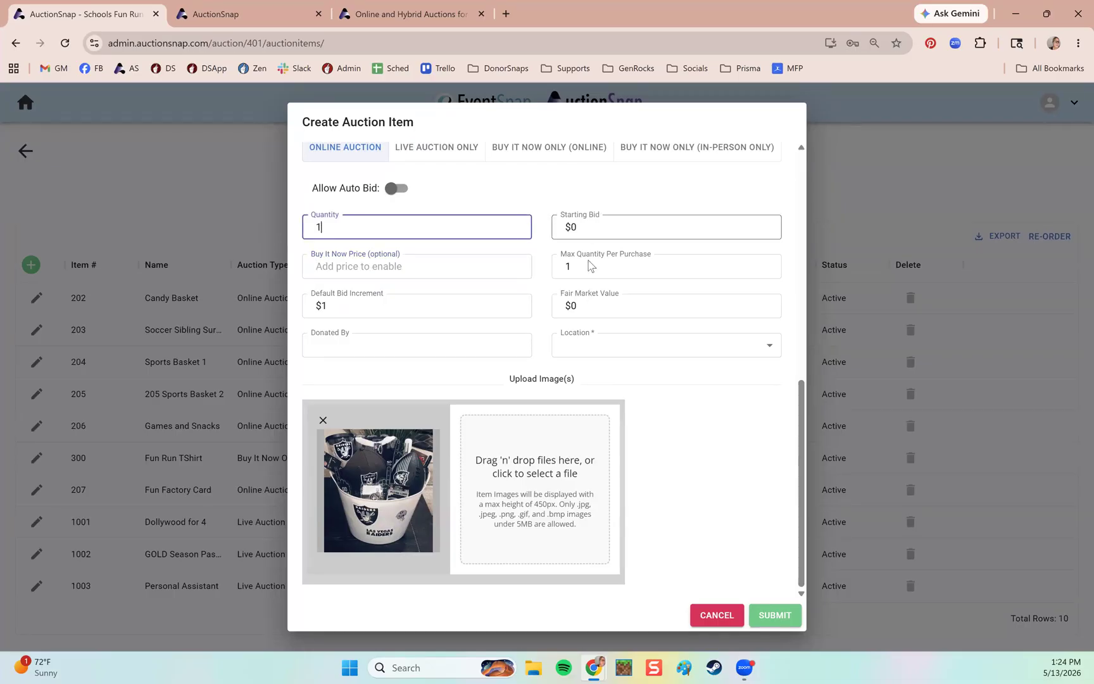
left_click(582, 306)
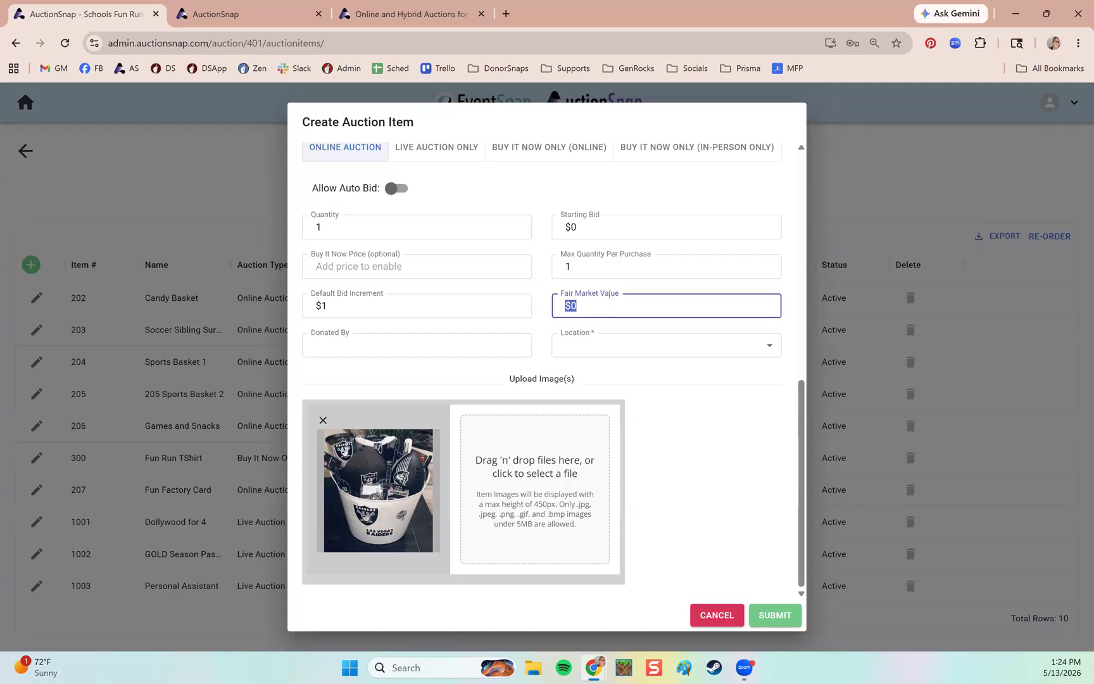
type("60")
left_click(572, 227)
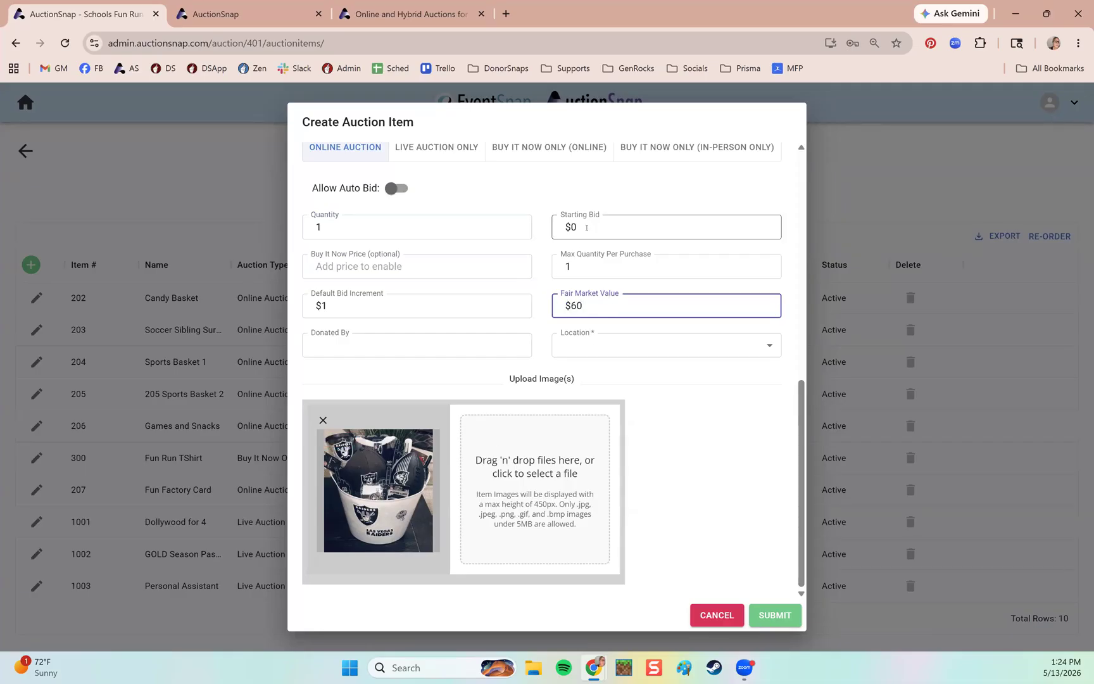
triple_click(571, 226)
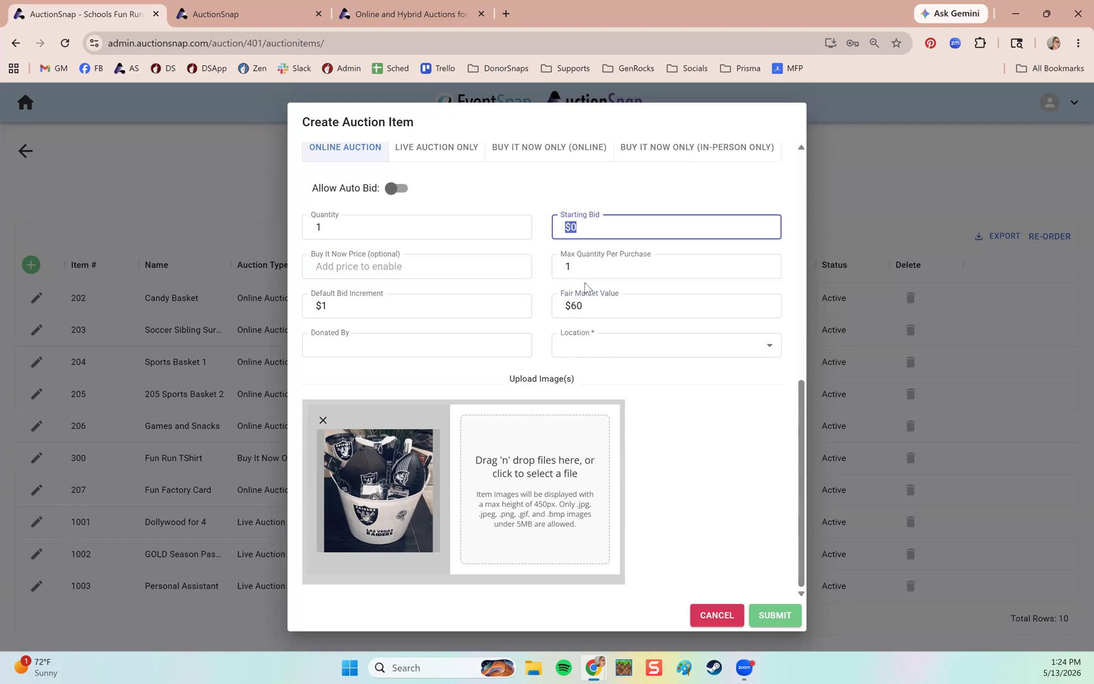
type("10")
Set the Buy It Now price to 75 and the default bid increment to 3.
left_click(406, 275)
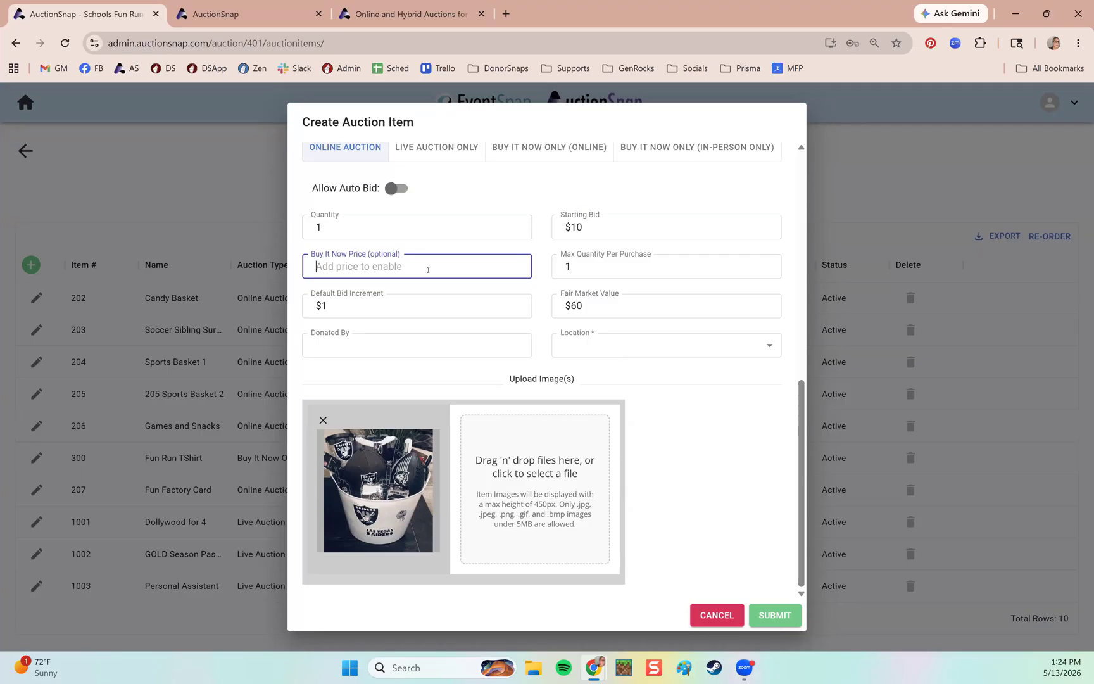
type("75")
left_click(580, 276)
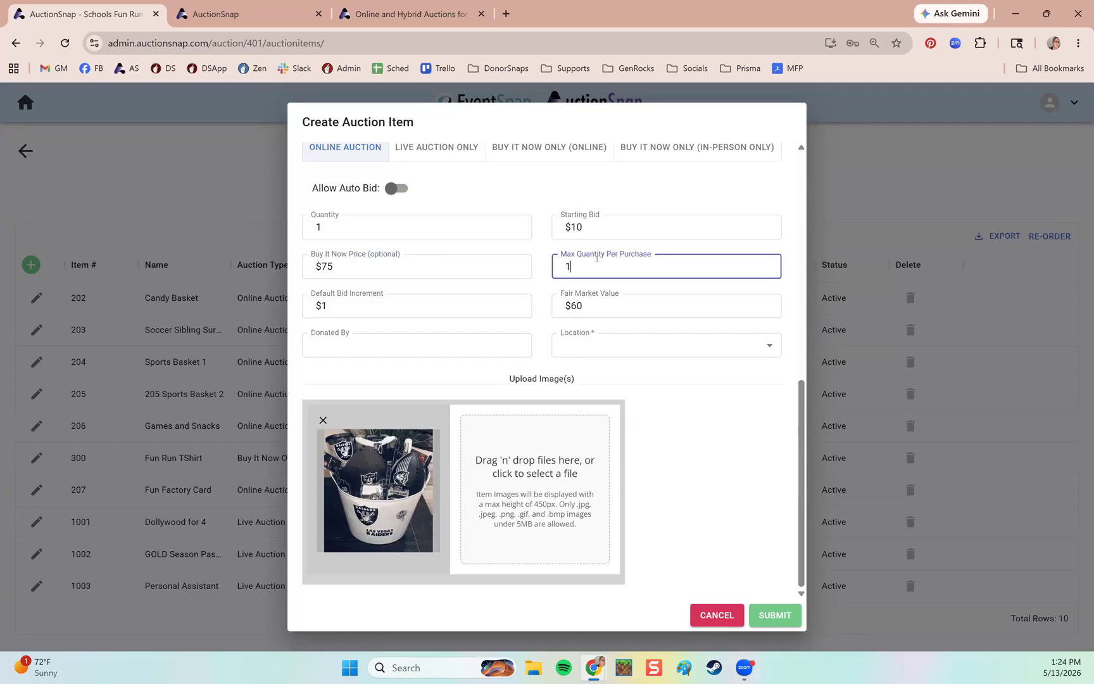
double_click(568, 267)
left_click_drag(355, 307, 297, 310)
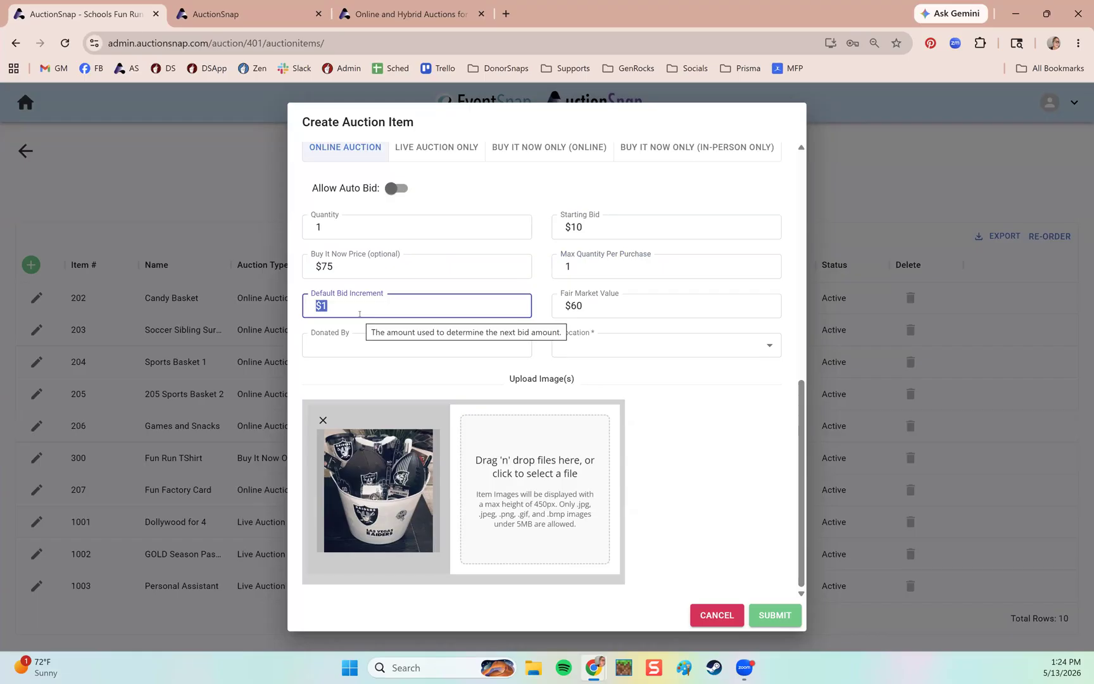
type("3")
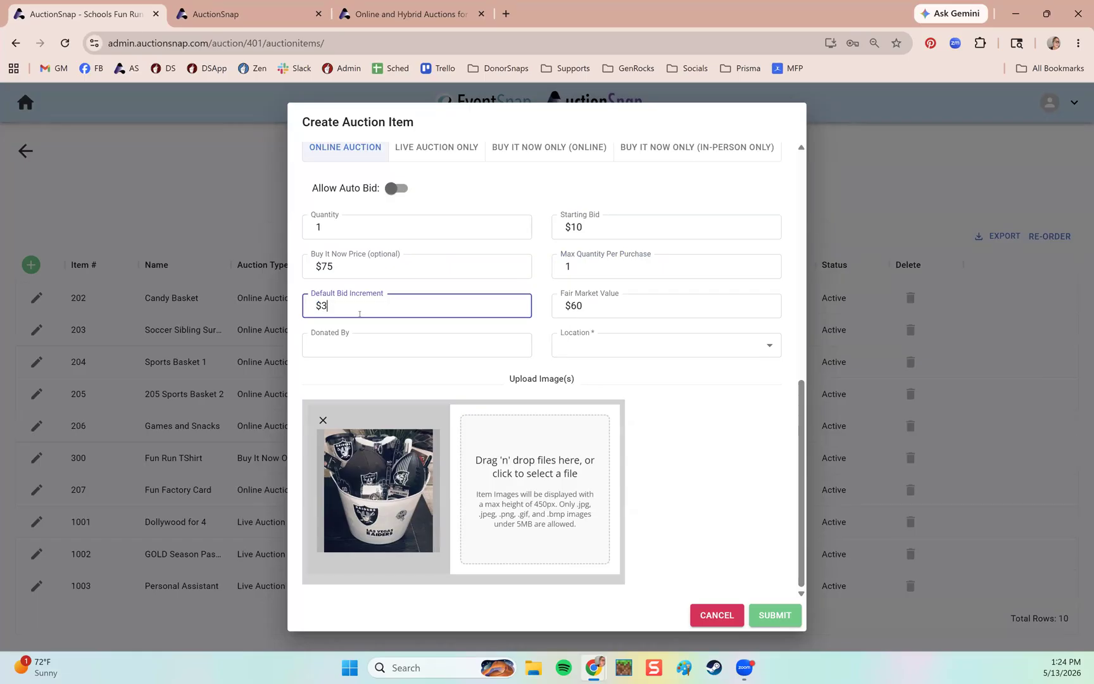
Fill in the donor's name and set the item location to Default.
left_click(359, 345)
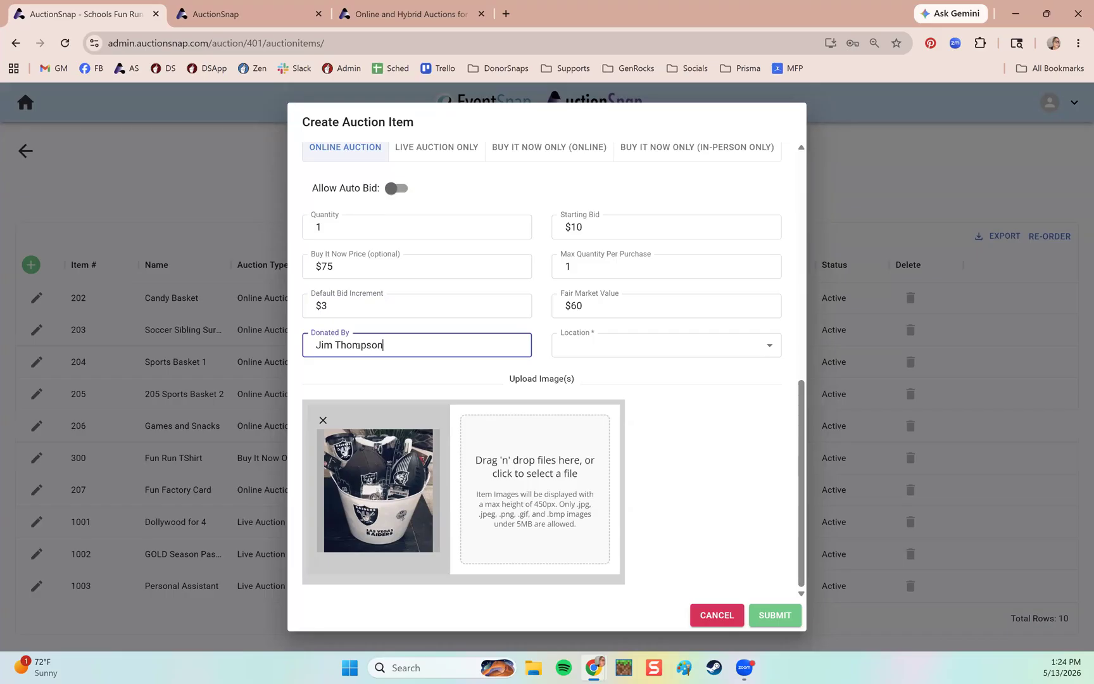
left_click(543, 364)
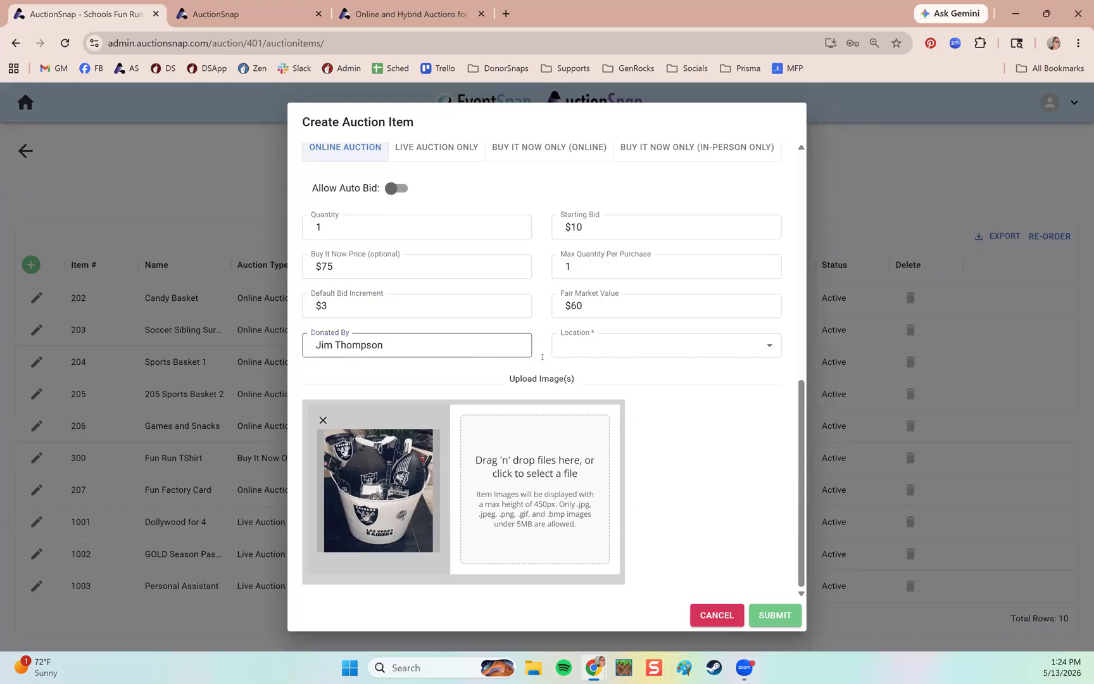
left_click(613, 347)
left_click(580, 351)
left_click(543, 364)
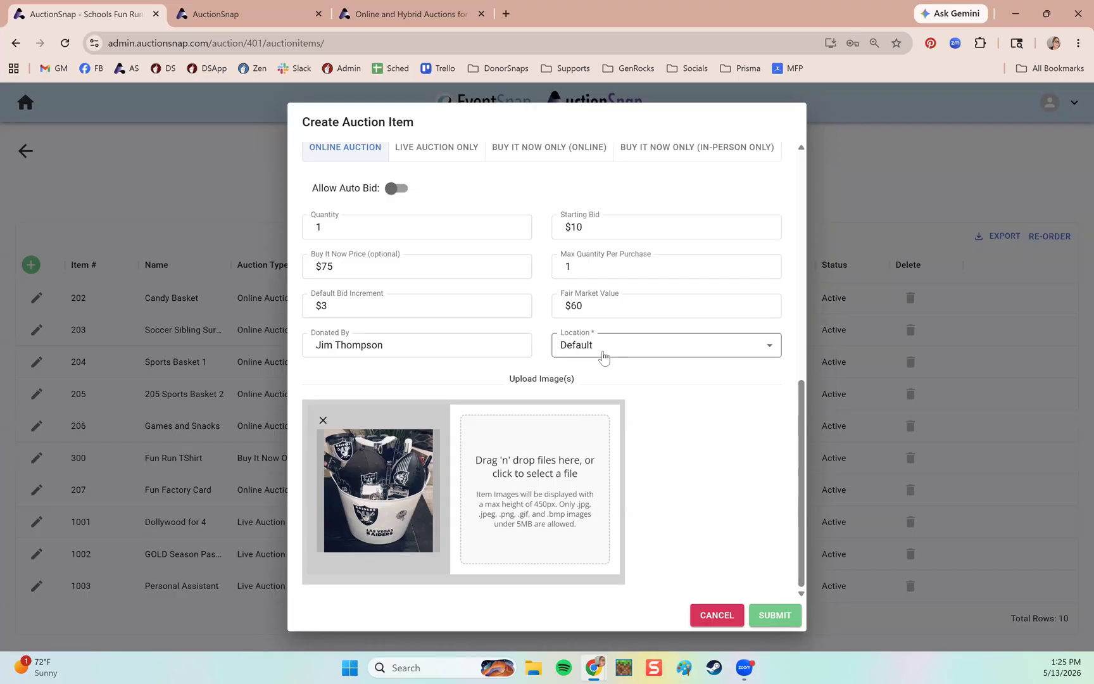
mouse_move(562, 361)
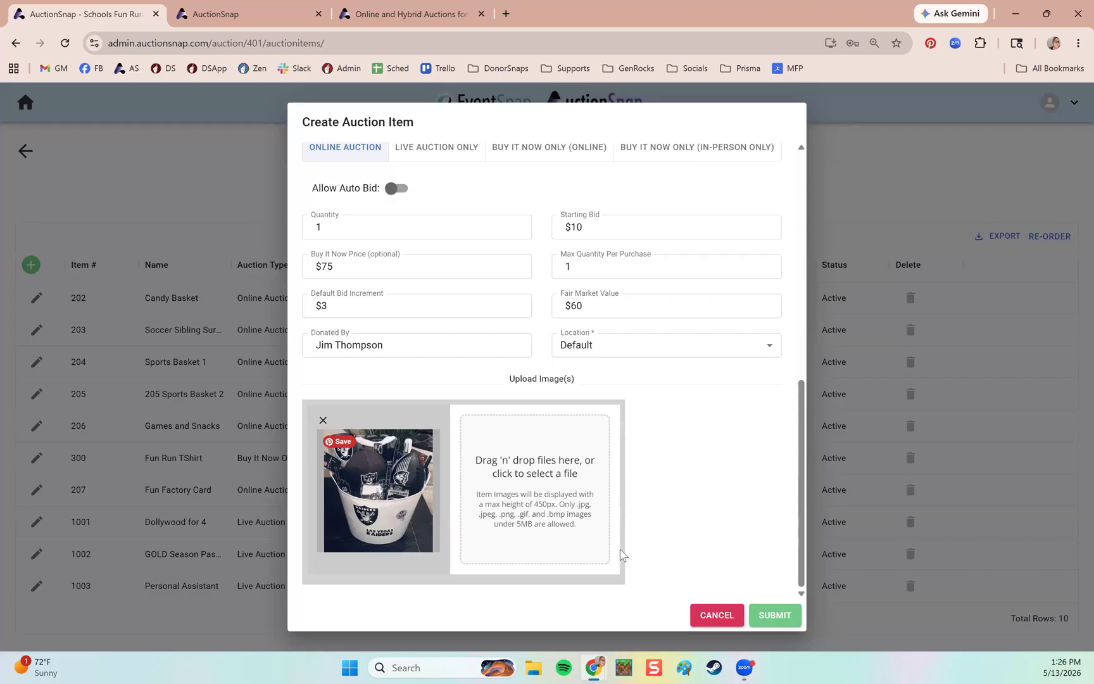
scroll(737, 525, "up", 8)
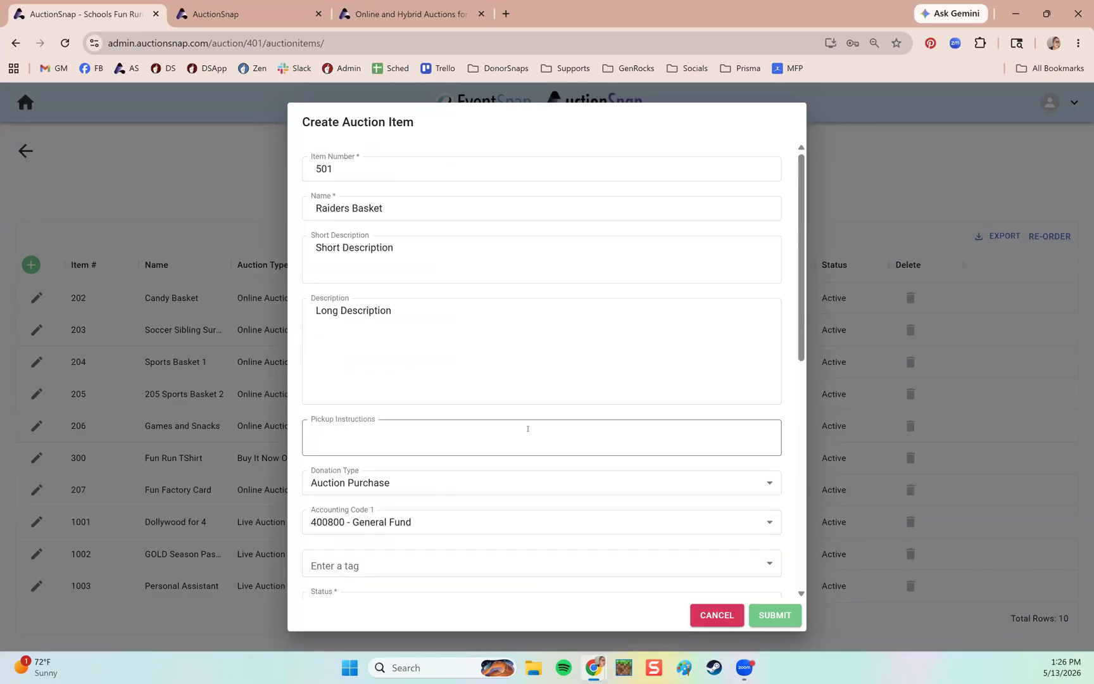
scroll(513, 437, "down", 8)
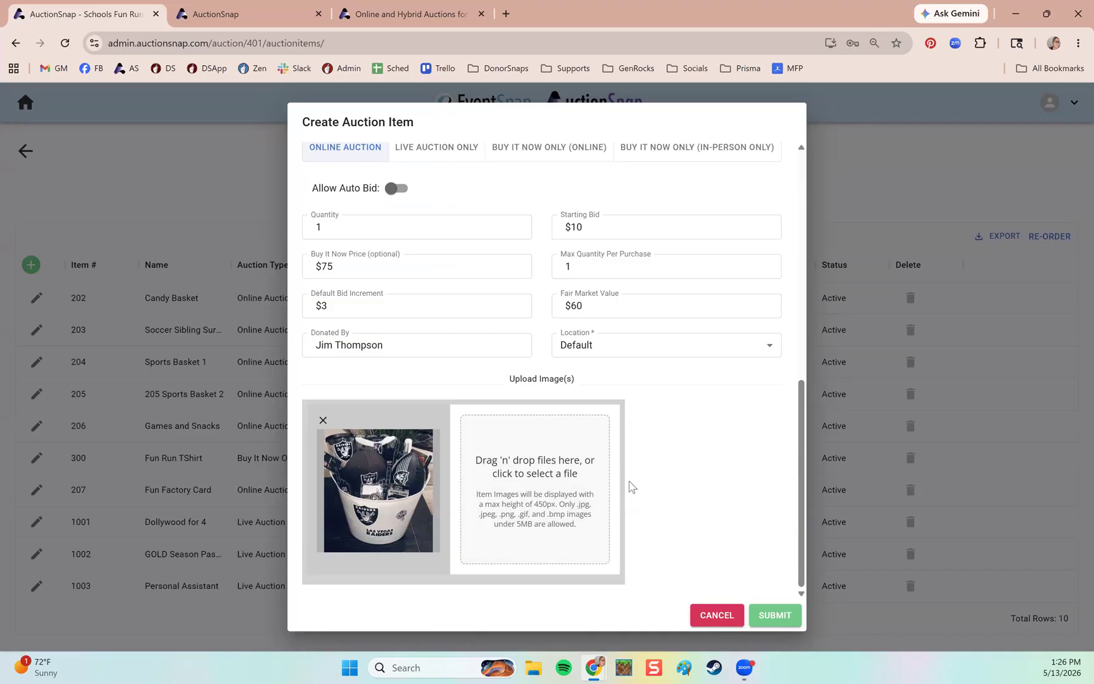
Submit the Raiders Basket item, reload the public catalog and open its item page.
left_click(775, 620)
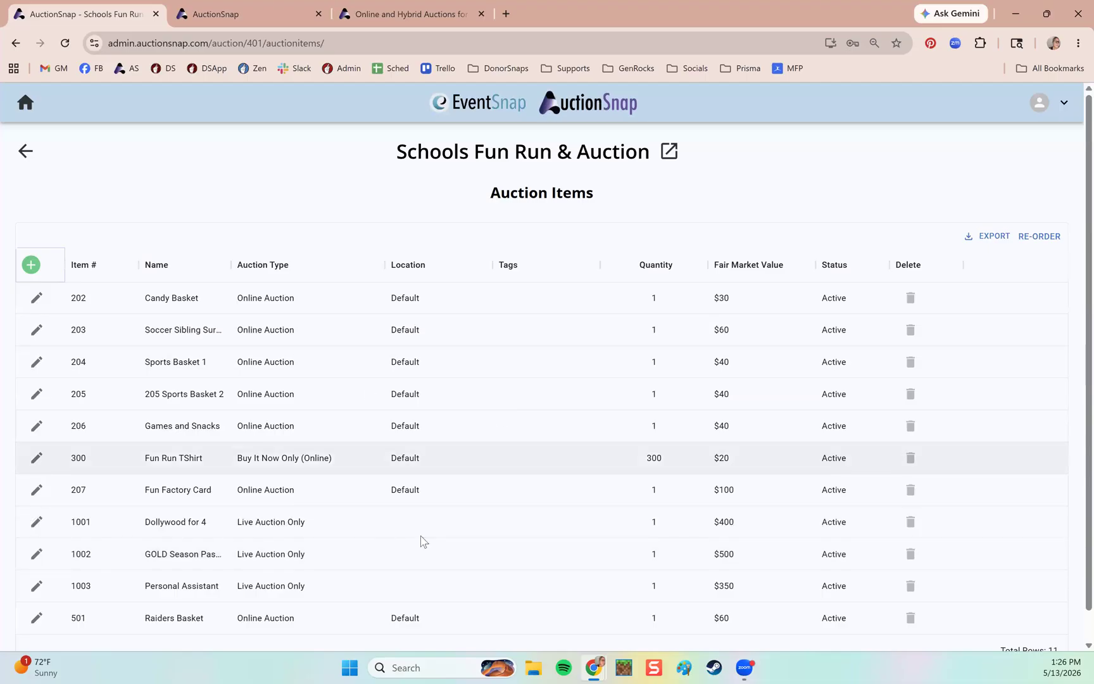
left_click(257, 23)
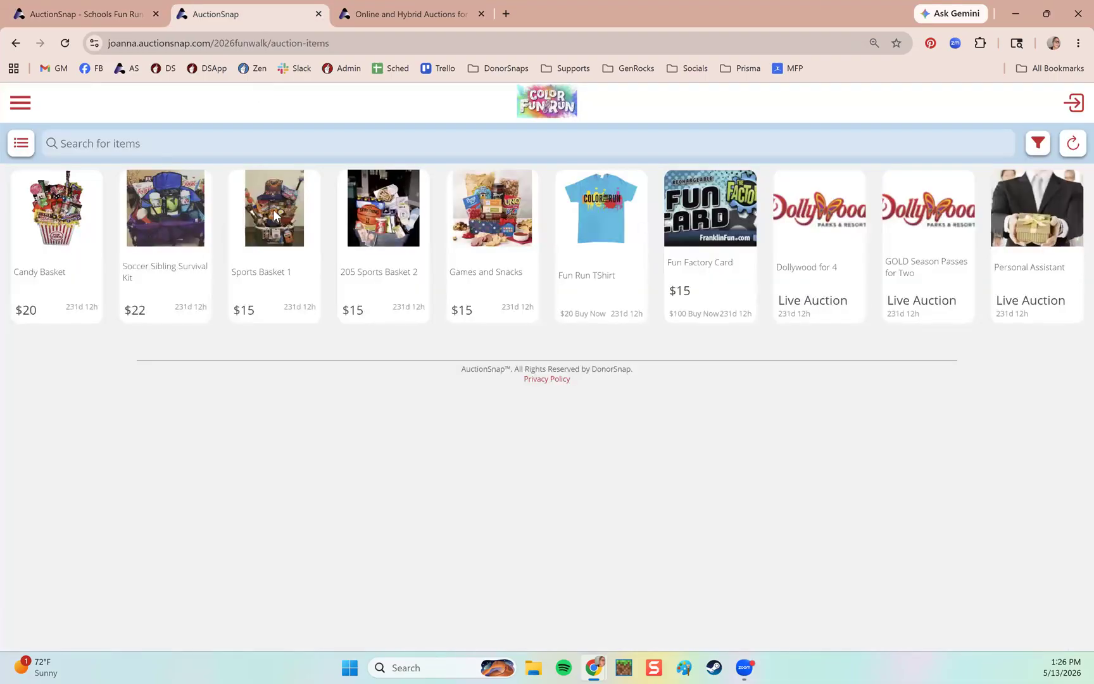
key("F5")
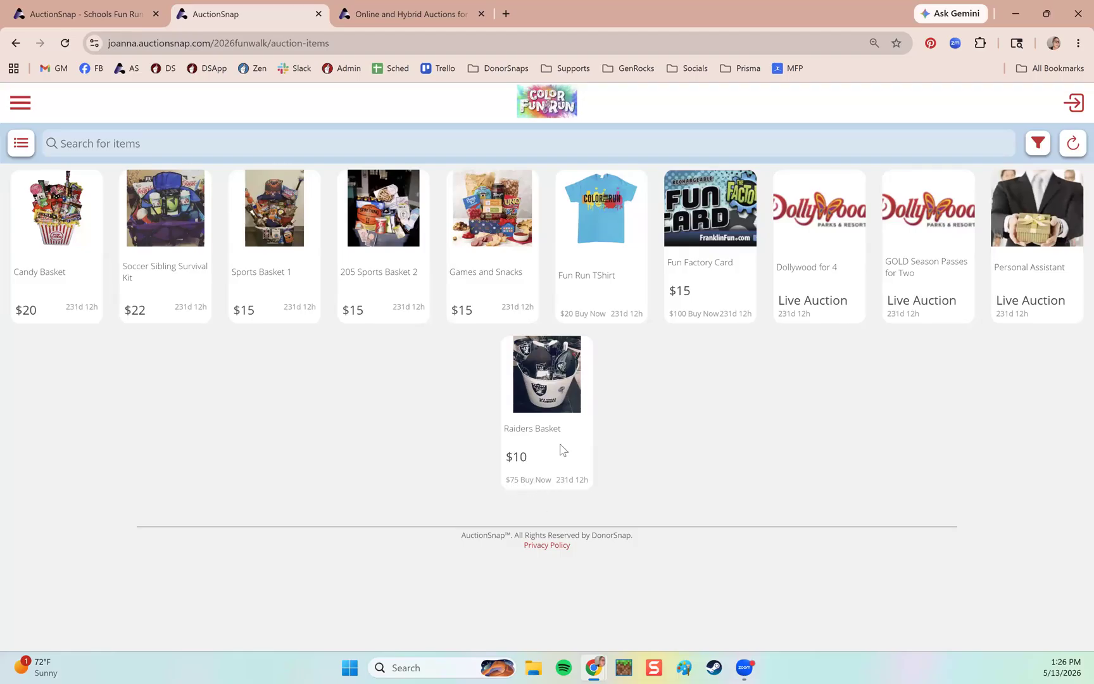
left_click(567, 413)
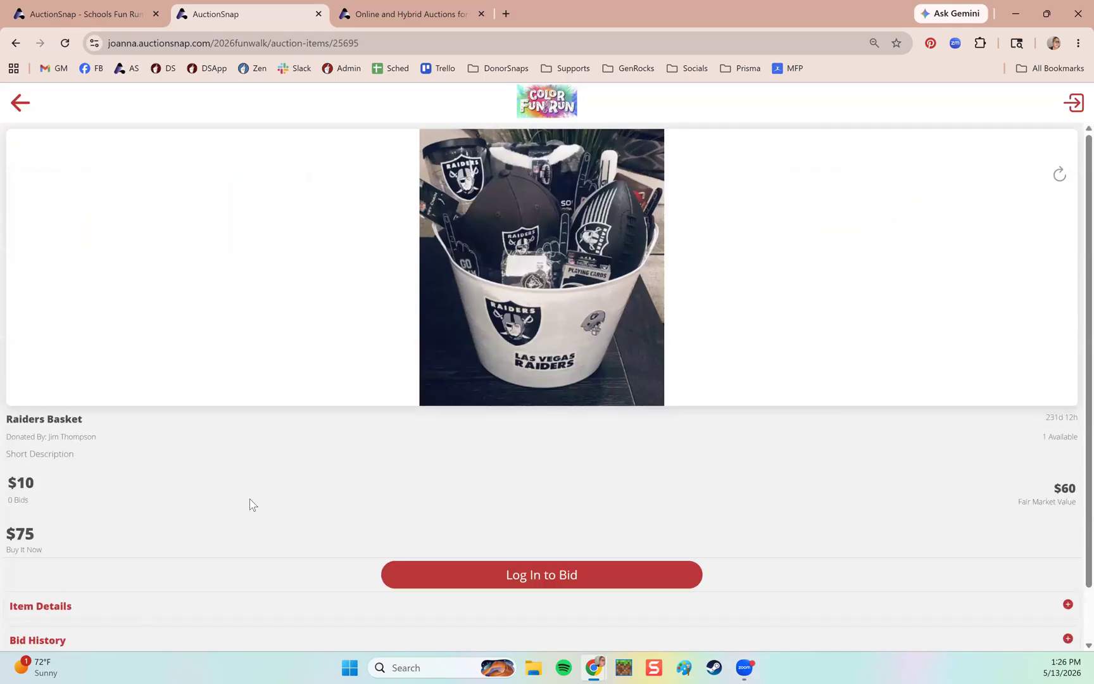
Inspect Raiders Basket's item details and bid history, then return to the admin Auction Items table.
scroll(76, 419, "down", 1)
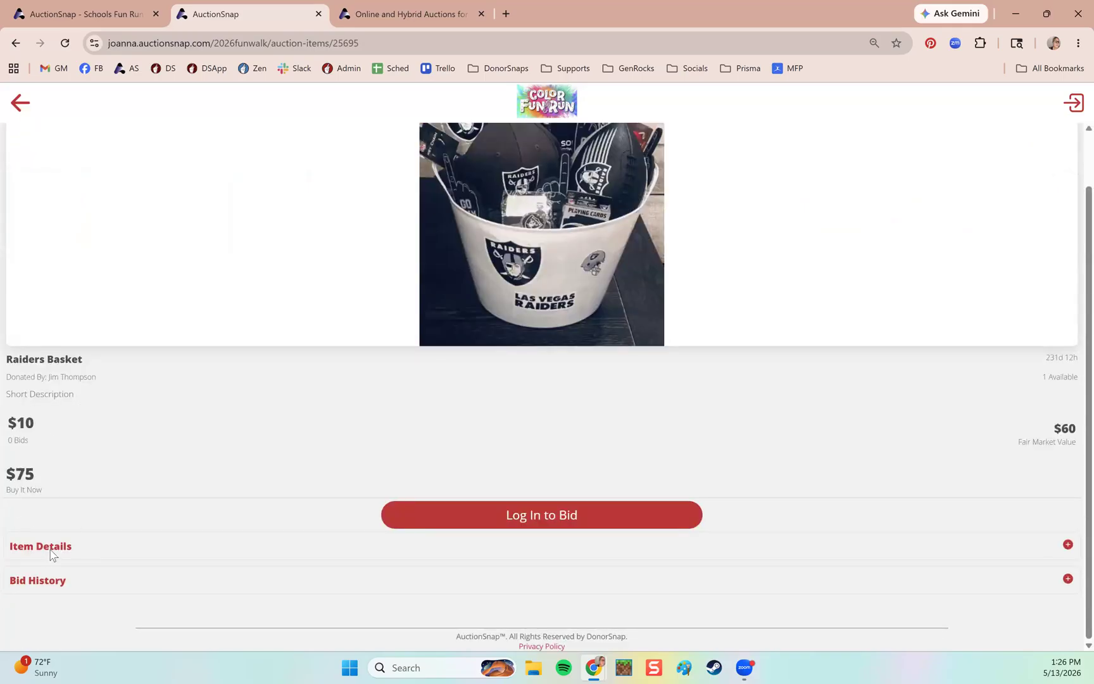
left_click(88, 549)
scroll(138, 517, "down", 2)
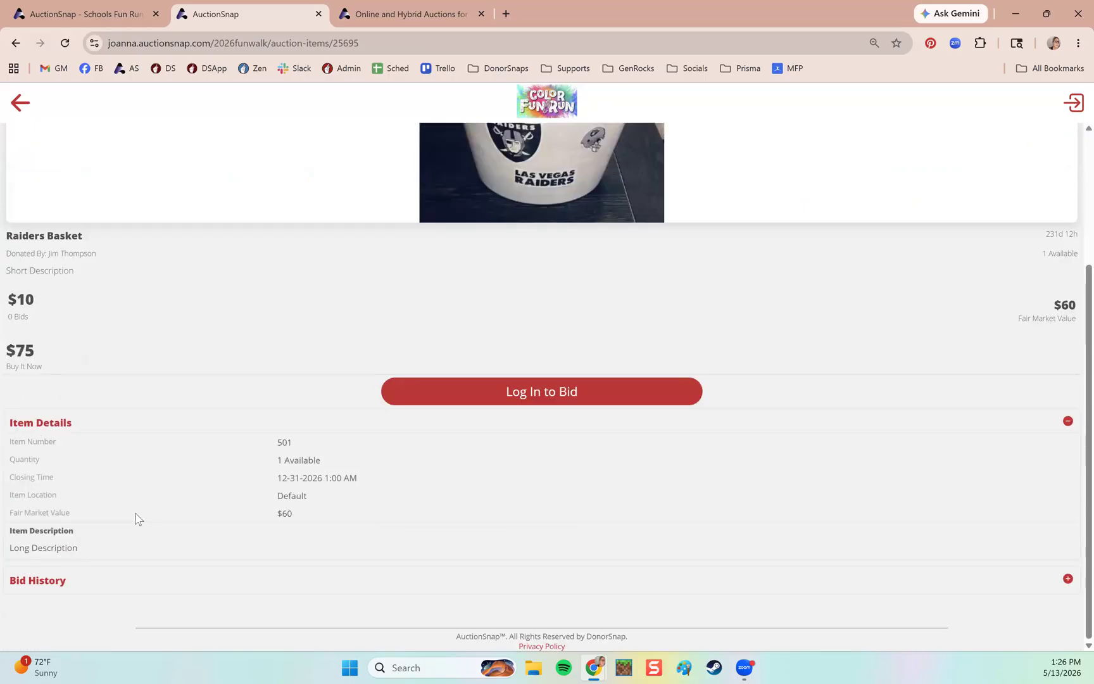
left_click(137, 422)
left_click(63, 580)
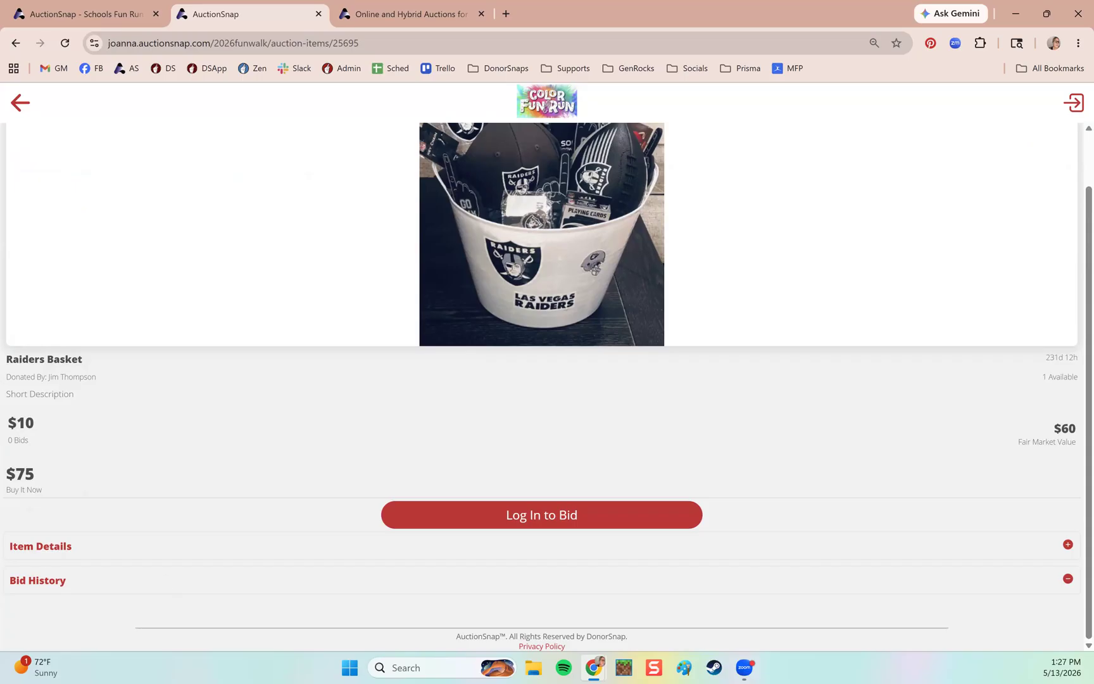
left_click(25, 106)
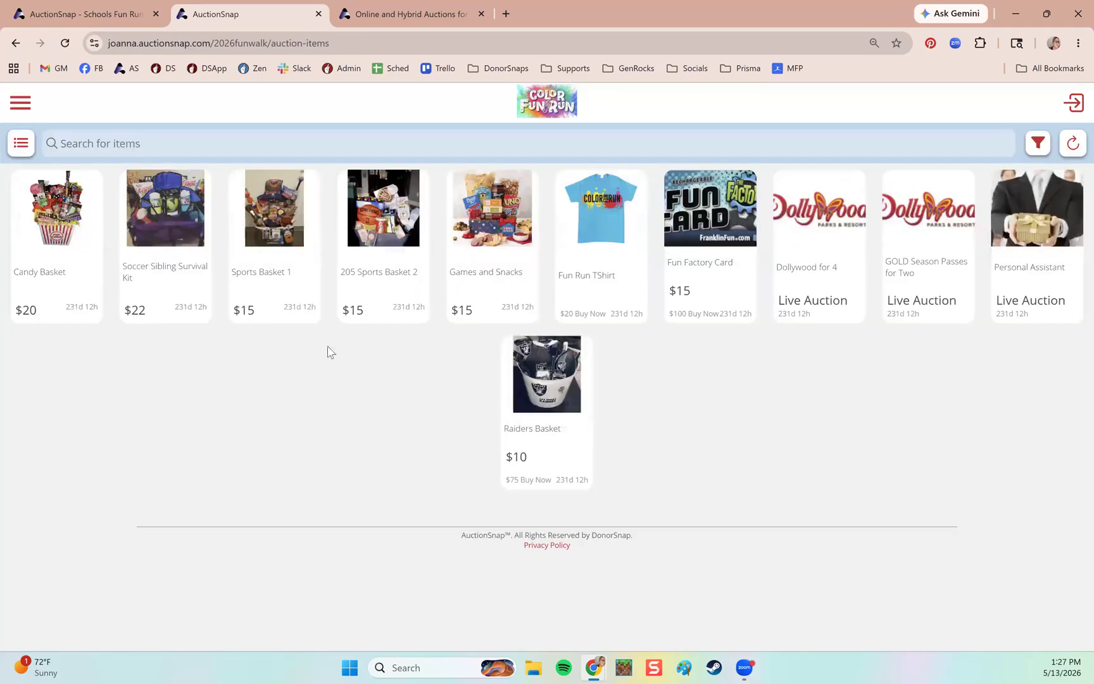
left_click(101, 13)
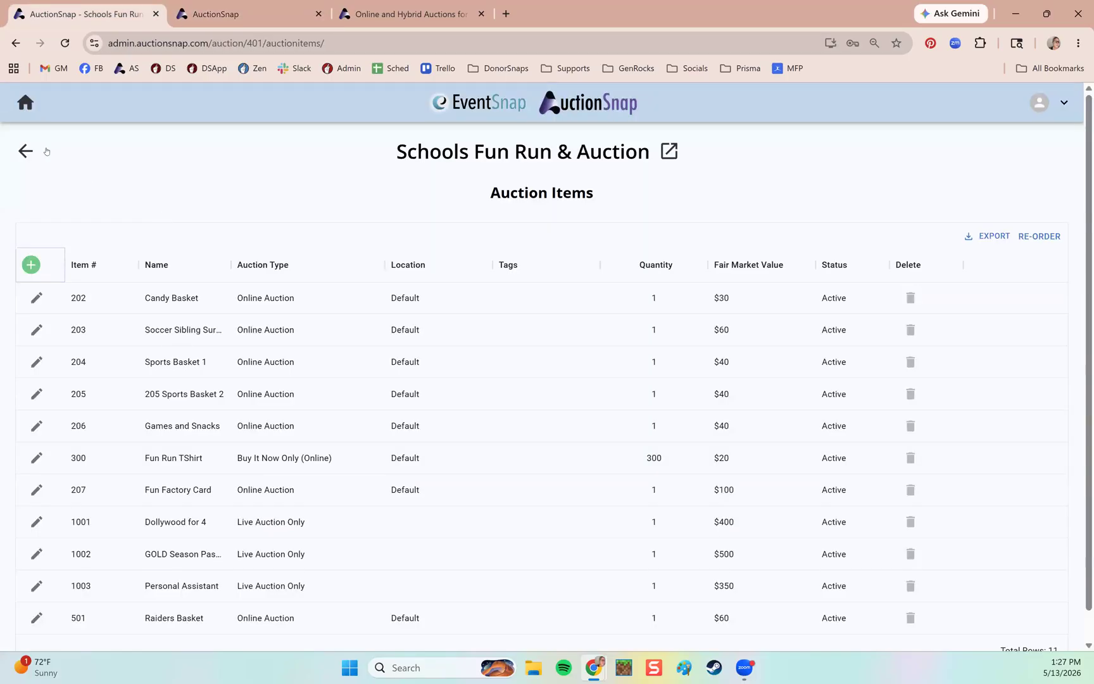
Go back to the Schools Fun Run & Auction dashboard and scroll through its overview.
left_click(25, 151)
scroll(336, 247, "down", 3)
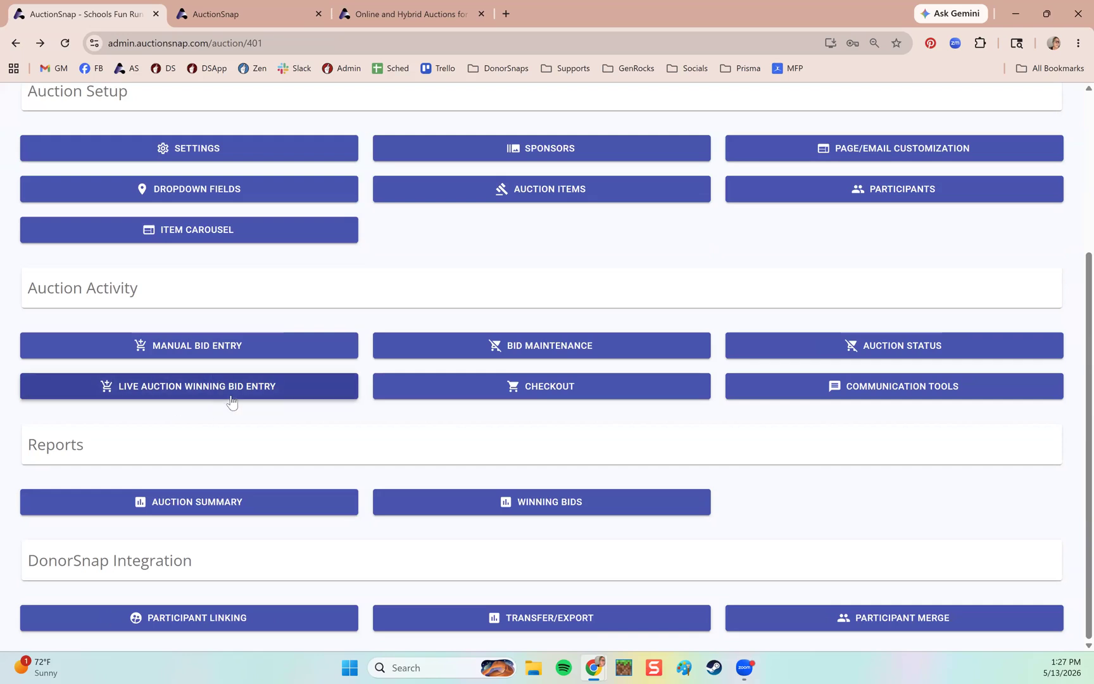
Begin entering a live-auction winning bidder for item 1002 GOLD Season Passes for Two, then back out.
left_click(257, 392)
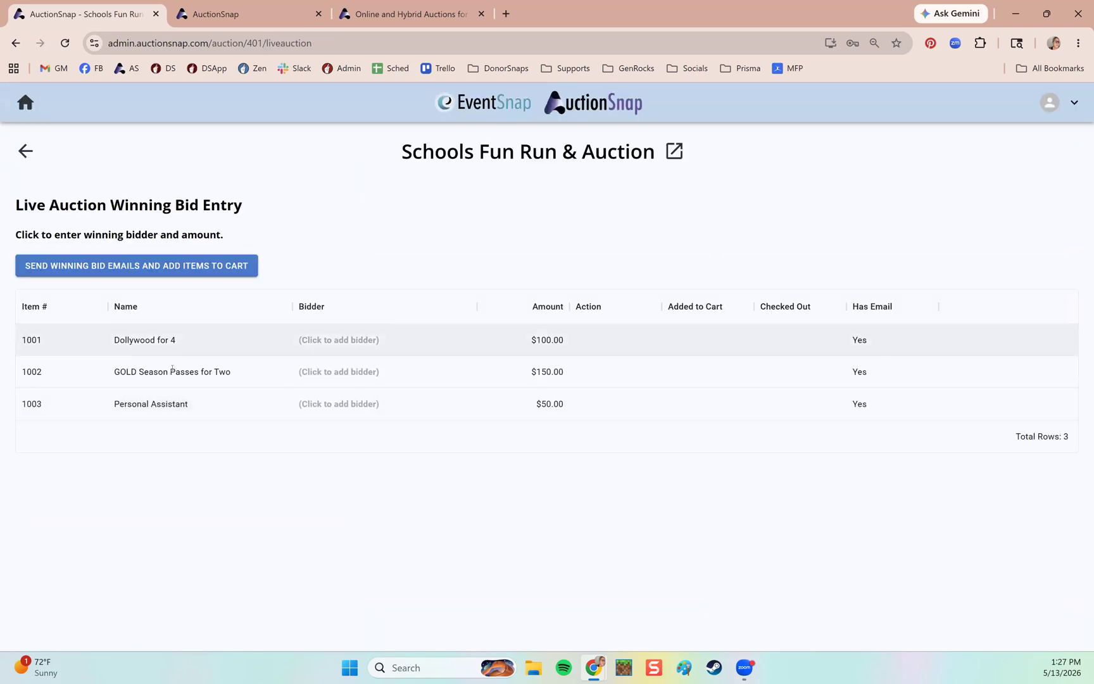
left_click(130, 374)
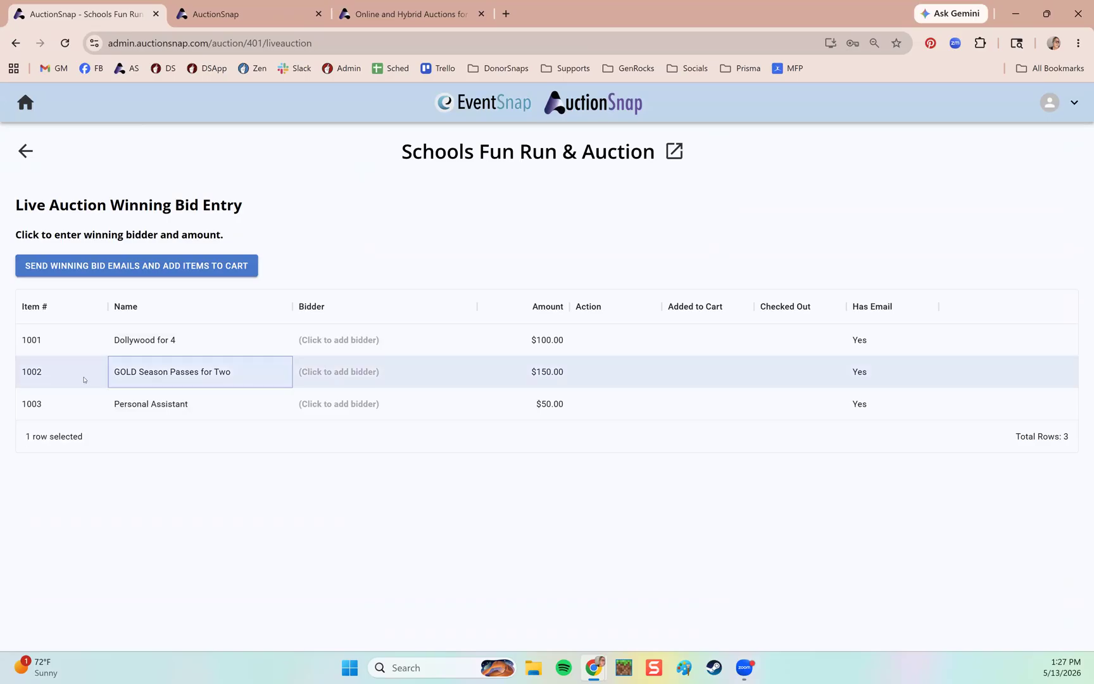
left_click(355, 372)
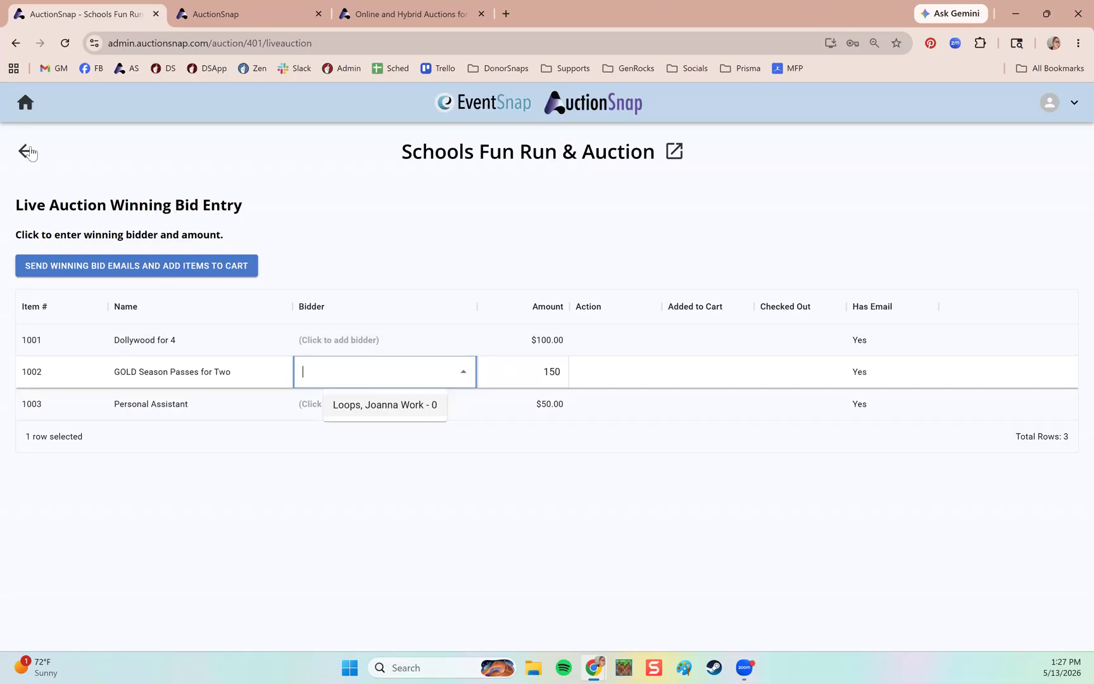
key("alt+Left")
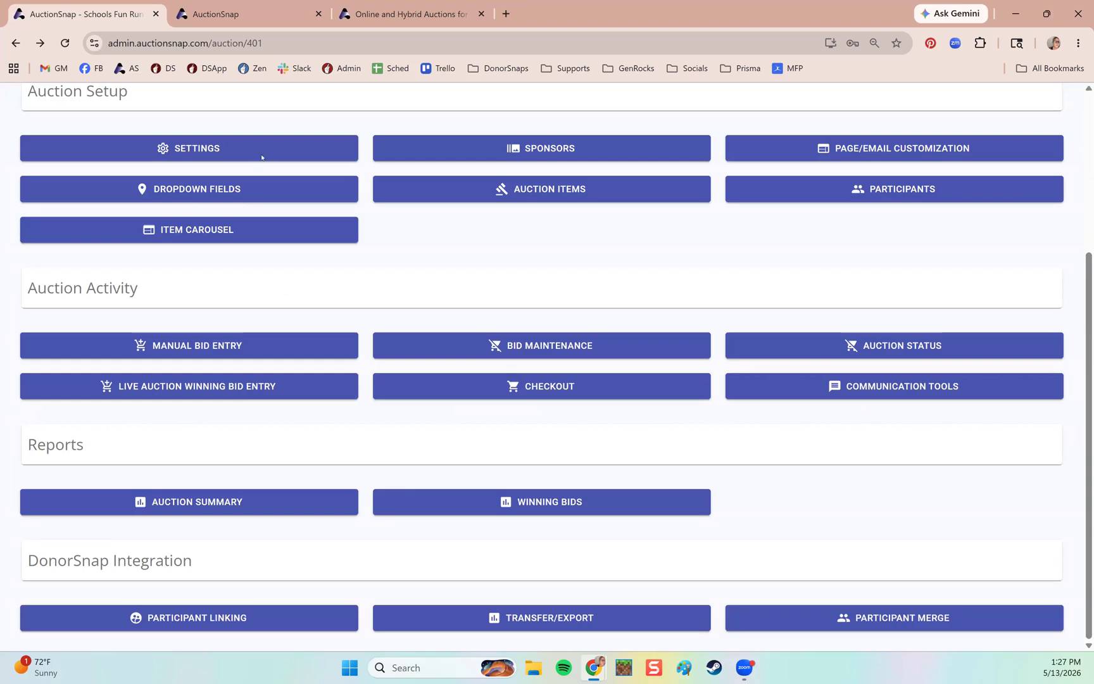
Glance at the public items tab, then open the auction's Checkout page from the admin dashboard.
left_click(235, 7)
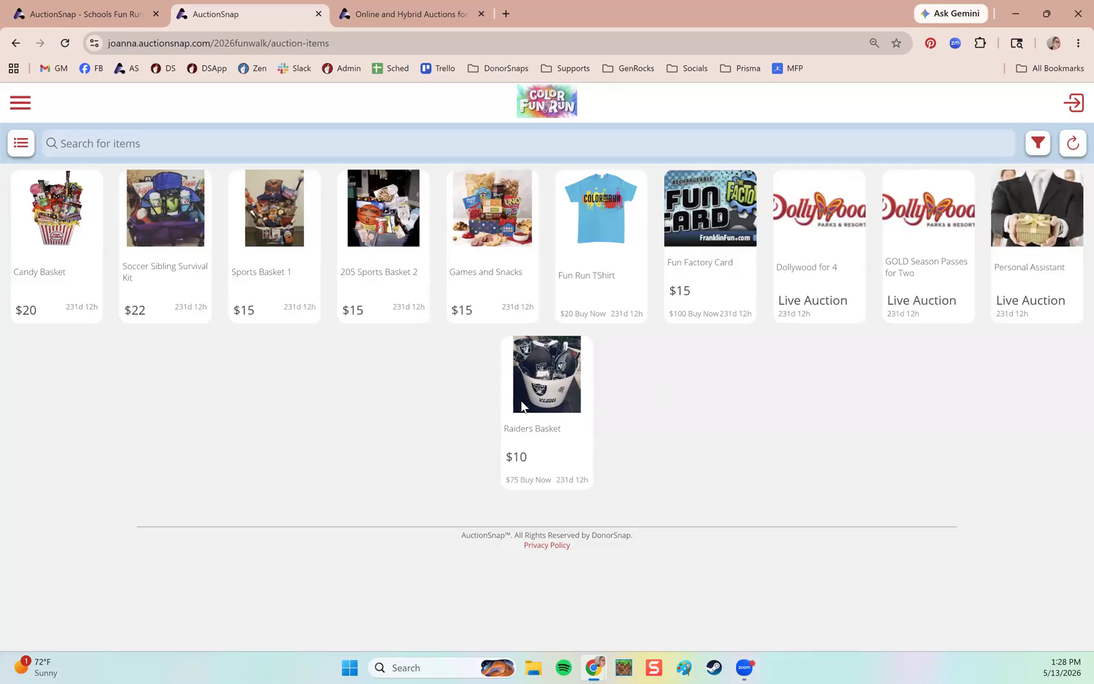
left_click(106, 15)
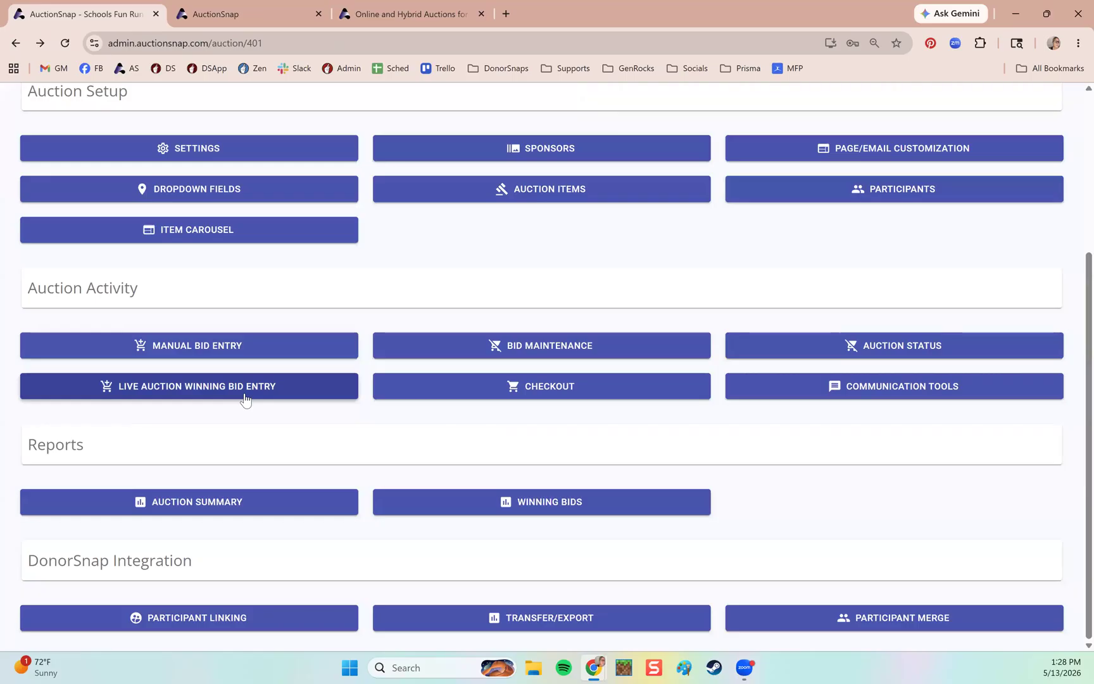
left_click(279, 15)
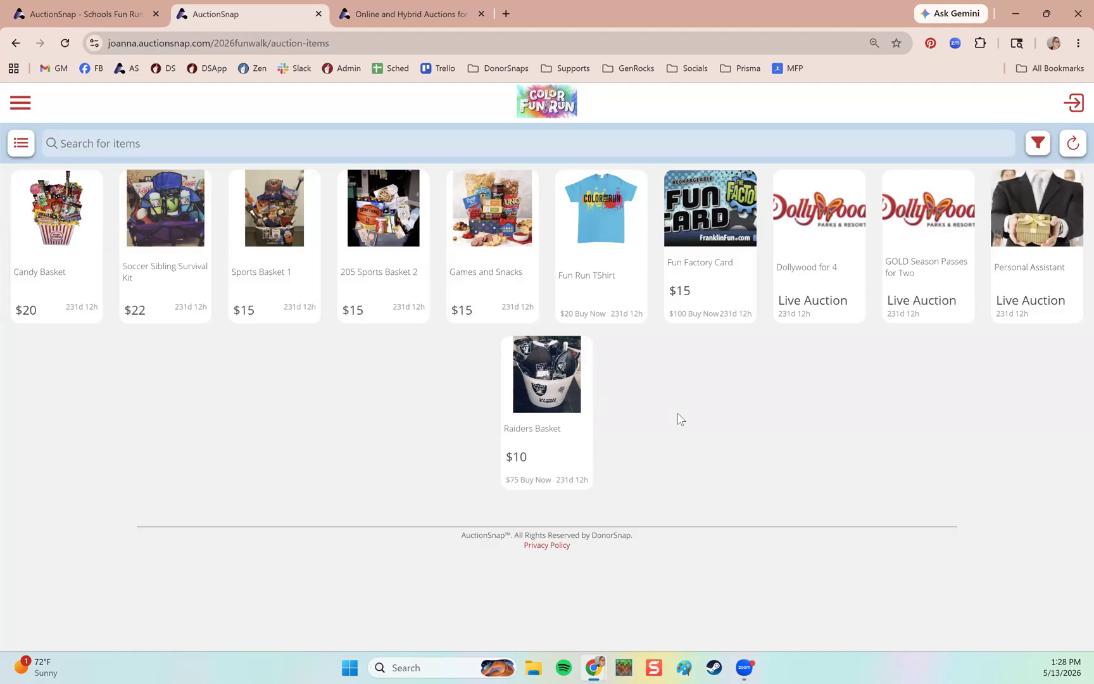
left_click(87, 13)
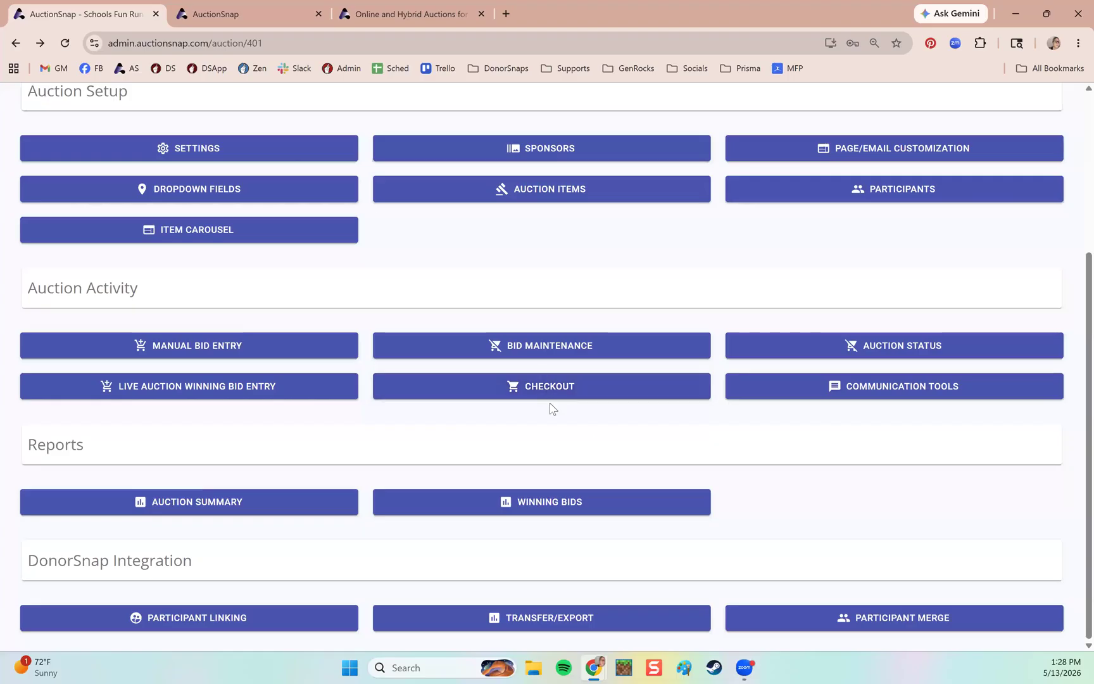
left_click(578, 399)
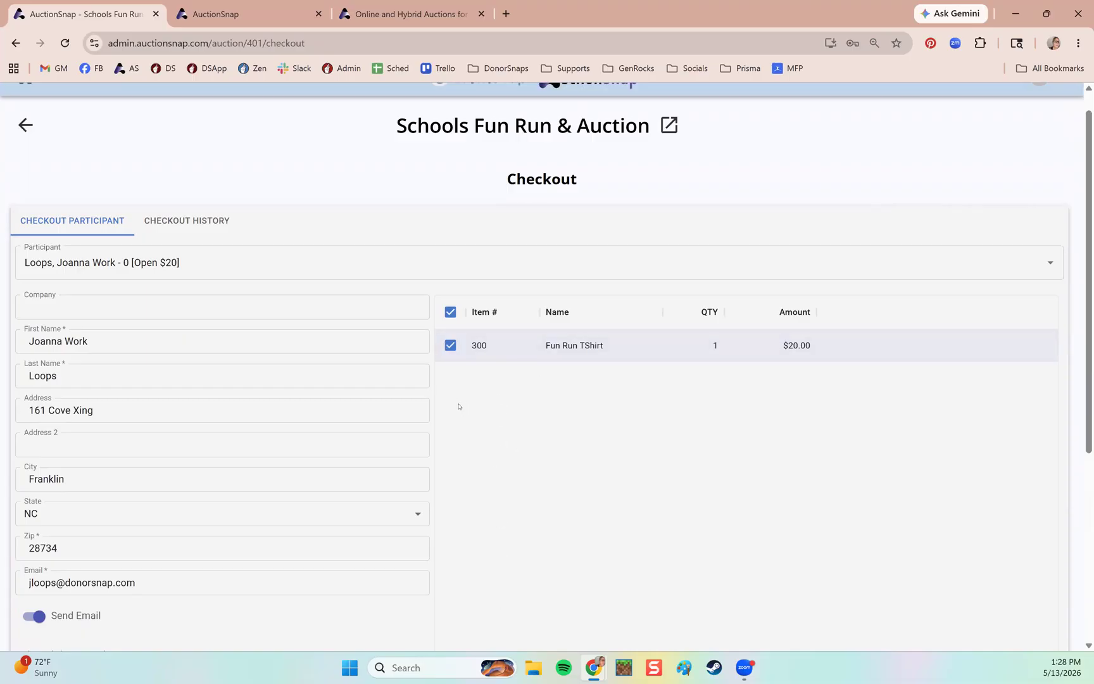
Review the $20.00 Fun Run TShirt checkout paid by Check, then leave without completing it.
scroll(458, 406, "down", 5)
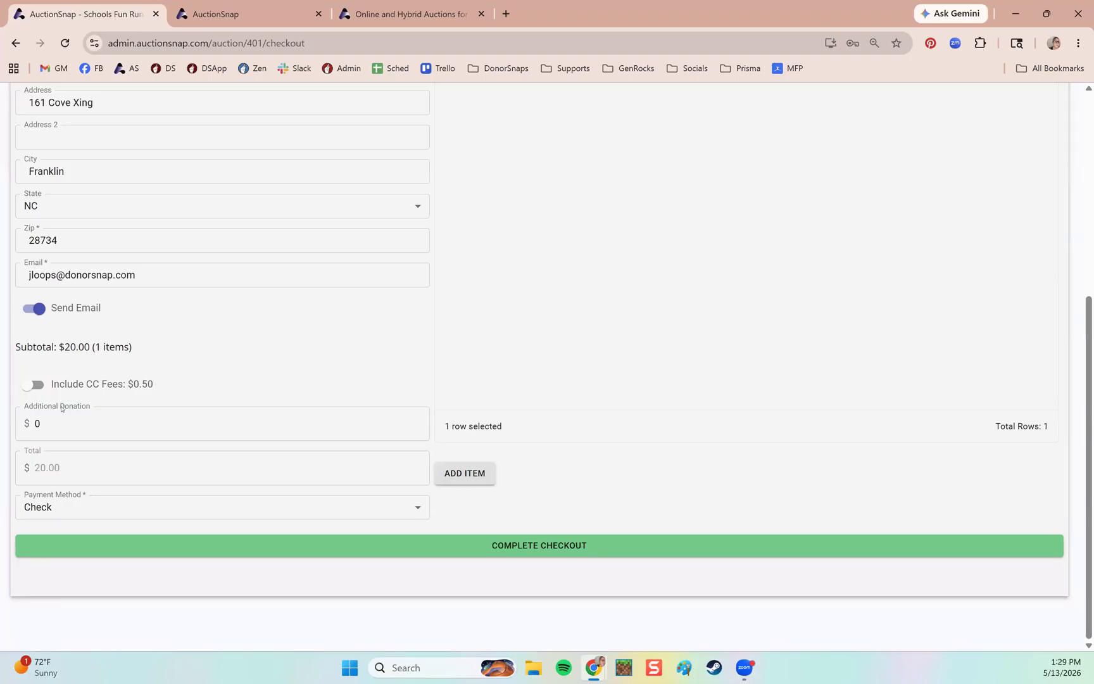
scroll(217, 249, "up", 5)
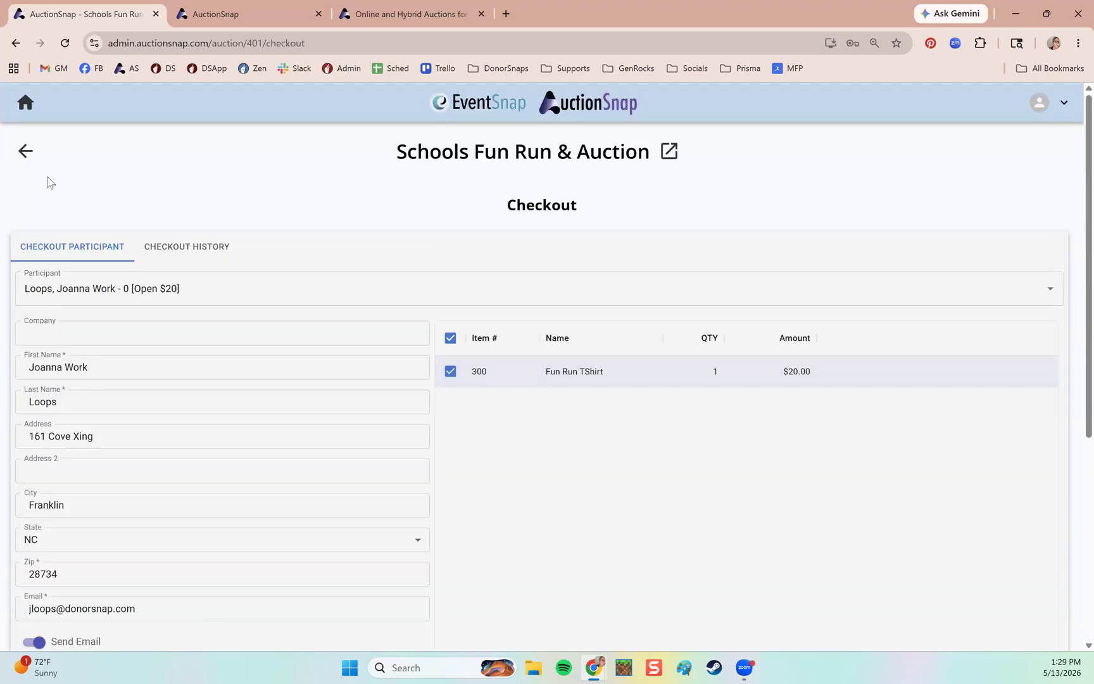
left_click(25, 151)
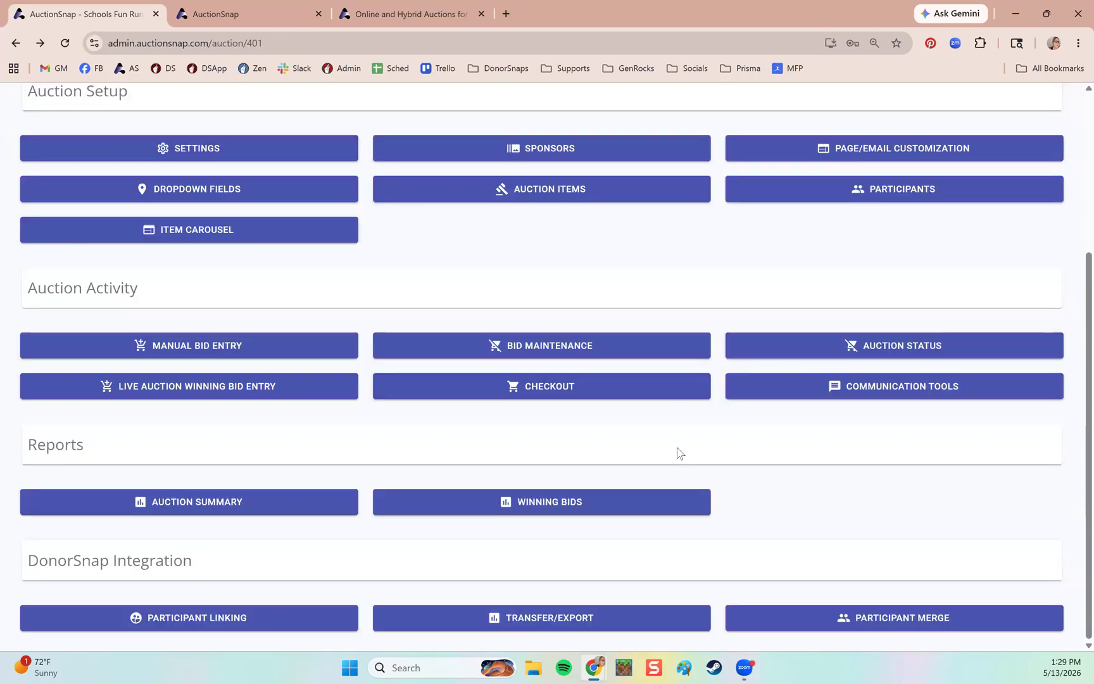
Open Communication Tools and highlight the Emails, Text Messages and in-app messages headings.
left_click(908, 395)
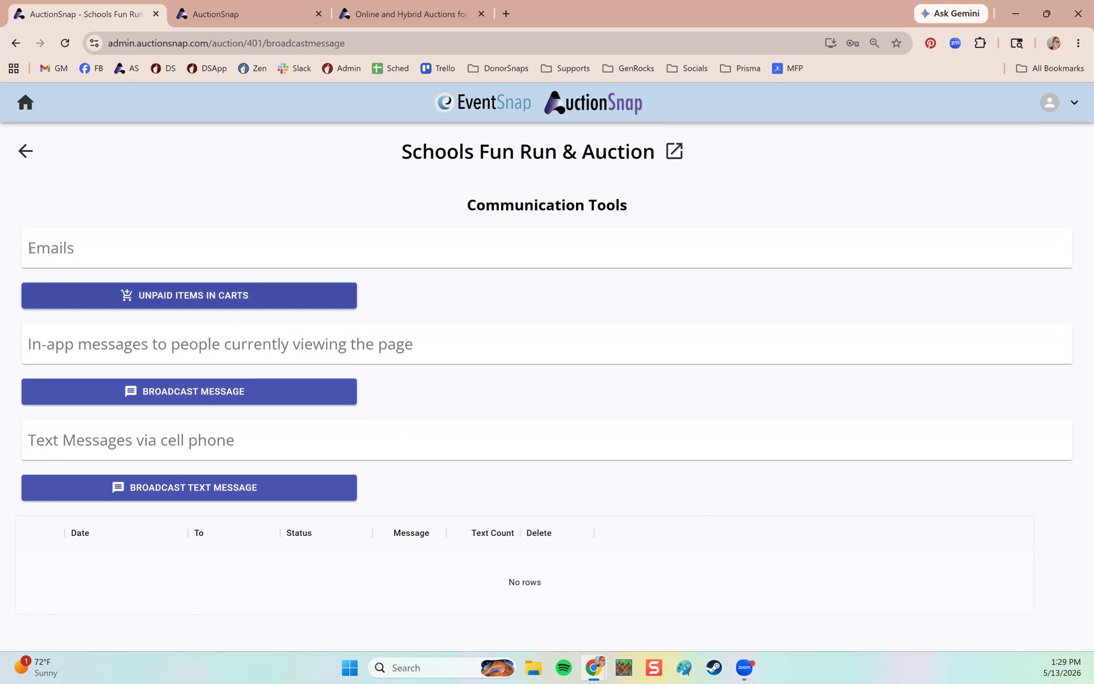
left_click_drag(64, 248, 91, 254)
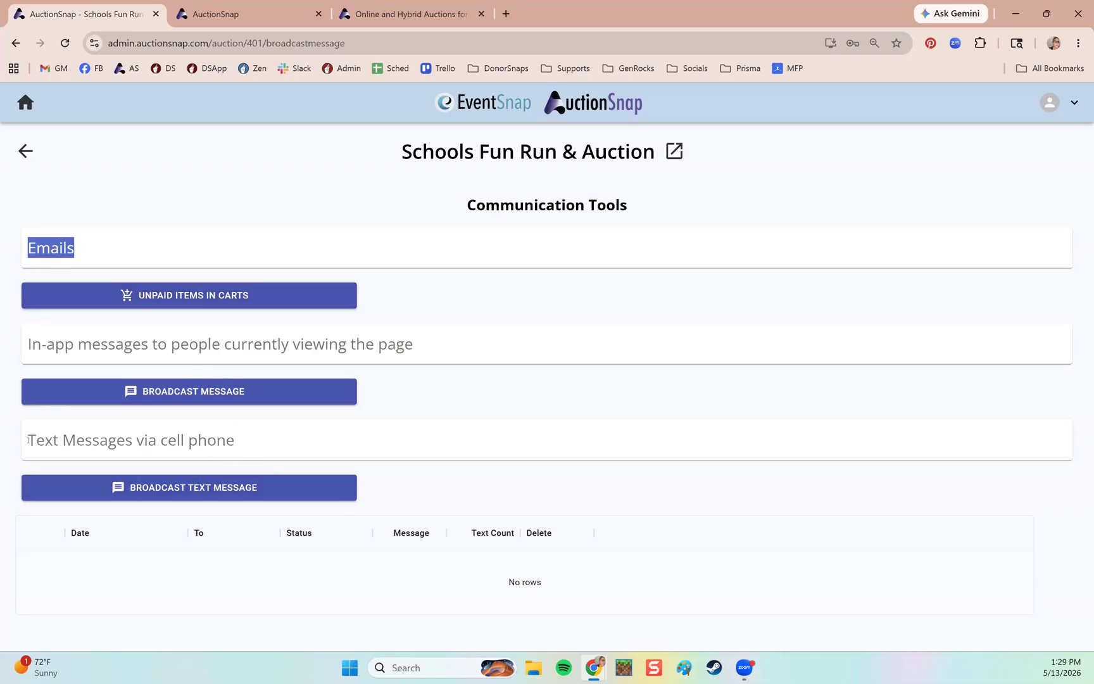
left_click_drag(27, 439, 235, 451)
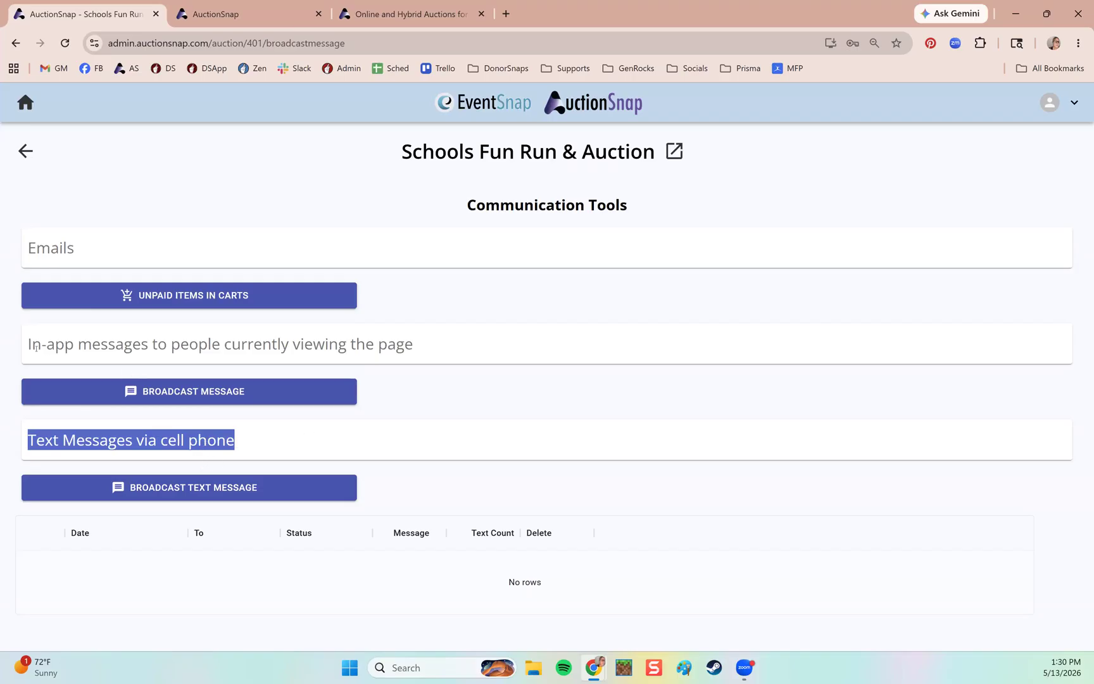
left_click_drag(27, 345, 576, 356)
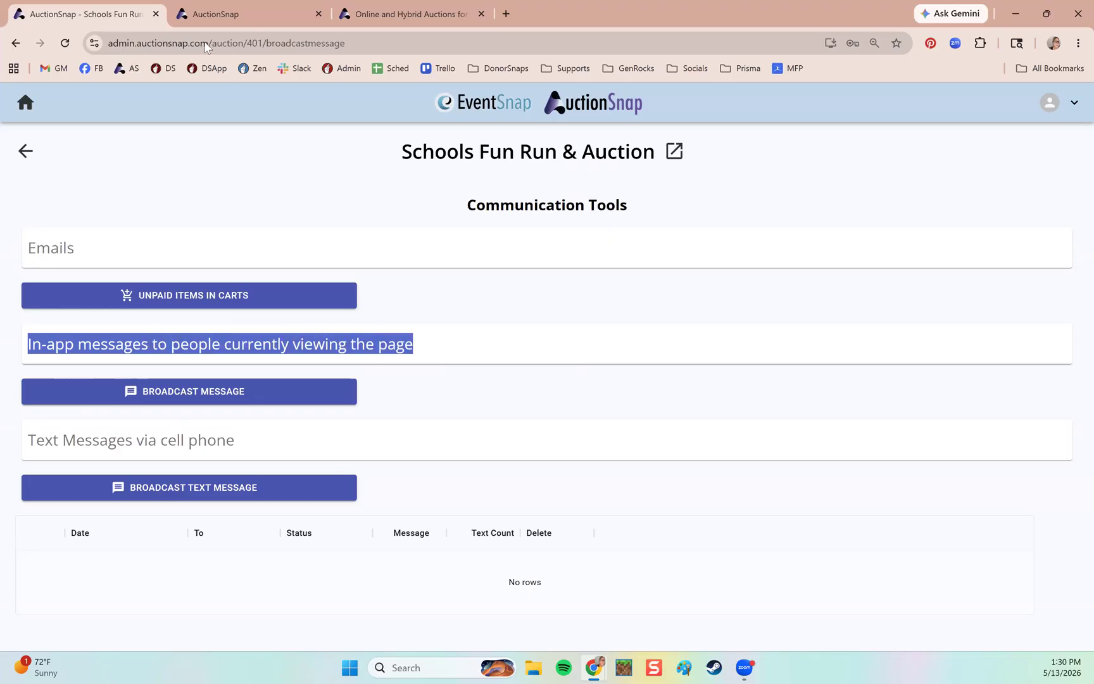
Check the public items tab, then return to Communication Tools and clear the highlight.
left_click(236, 11)
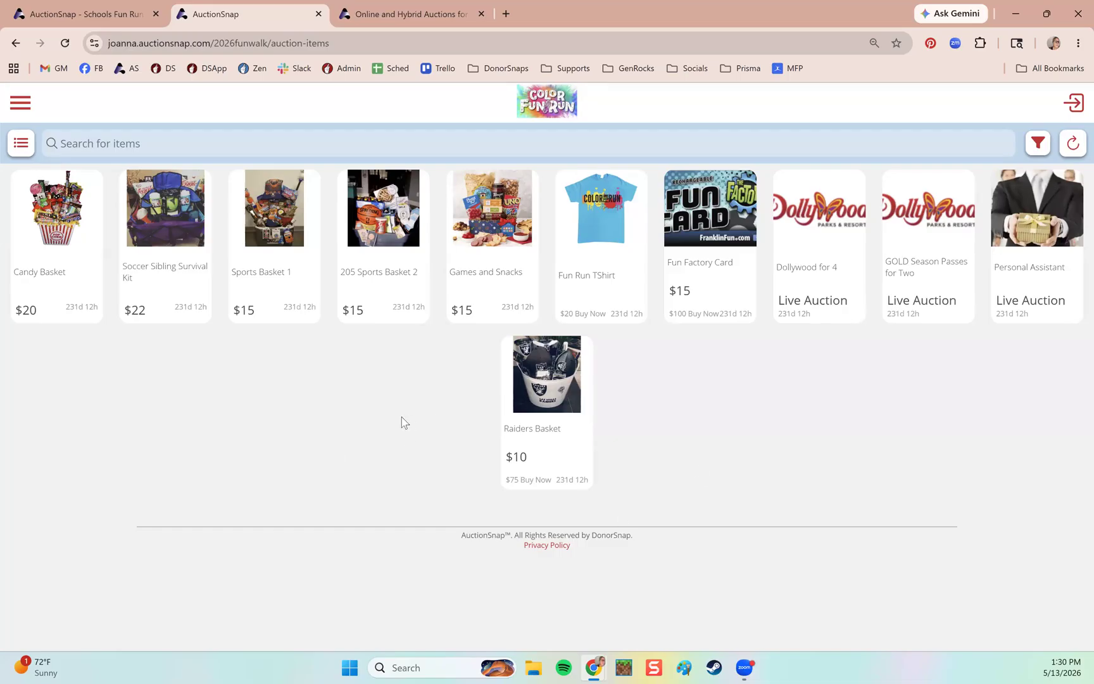
left_click(121, 12)
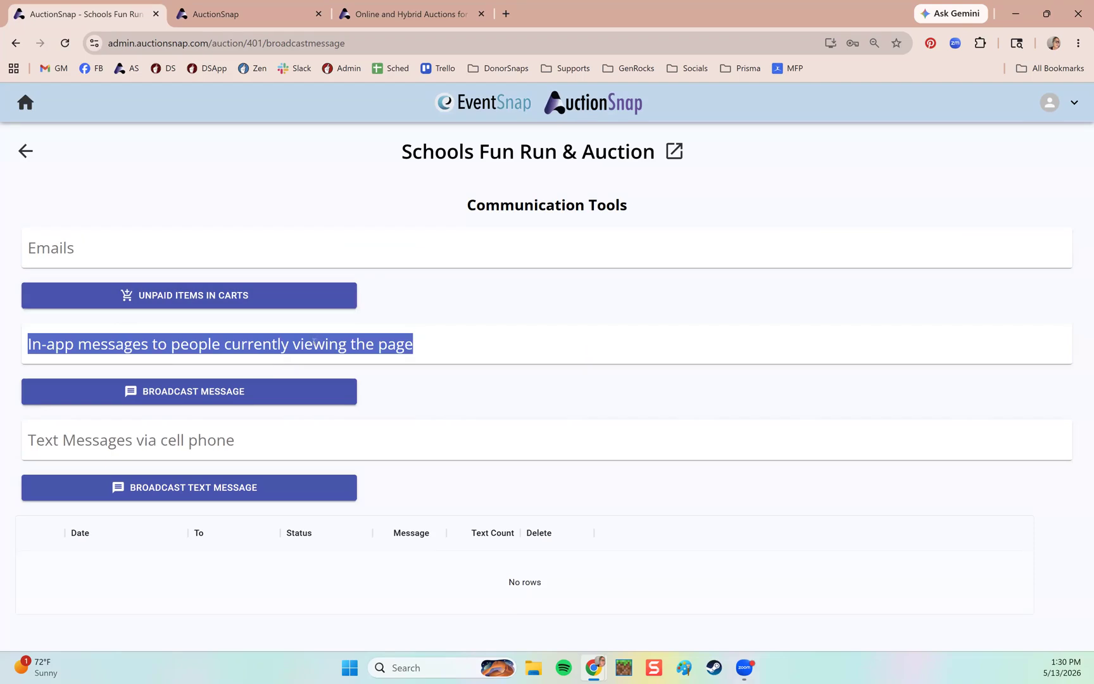
left_click(315, 342)
Draft the broadcast 'Room 2 is closing bidding in 10 minutes', cancel it unsent, and return to the dashboard.
left_click(201, 390)
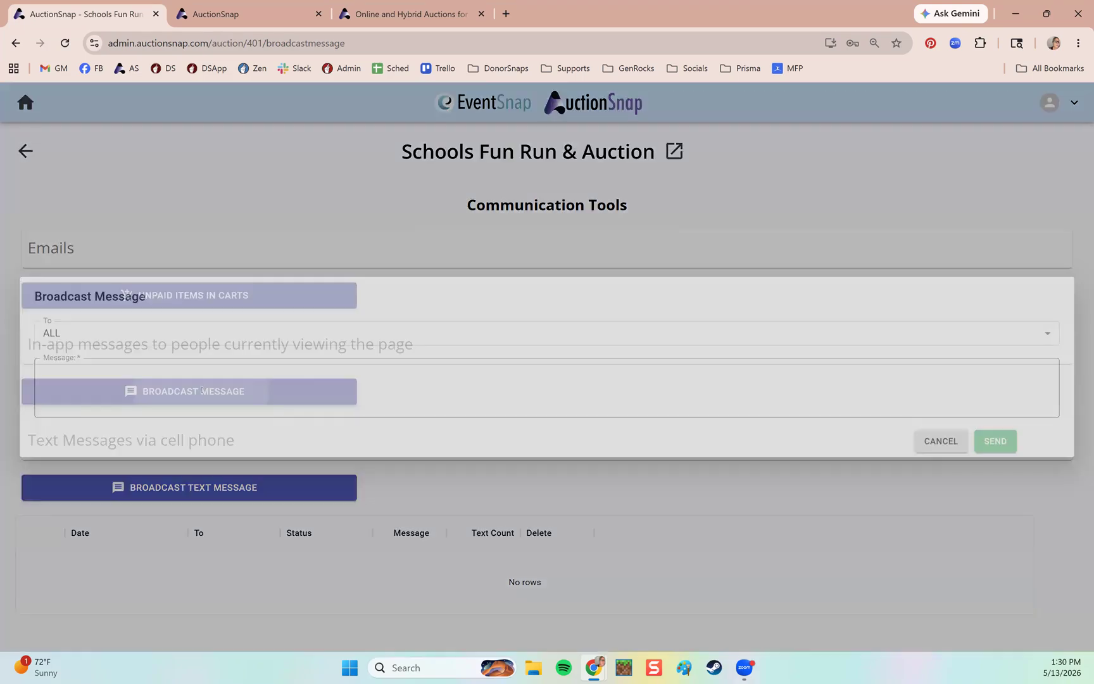
left_click(201, 390)
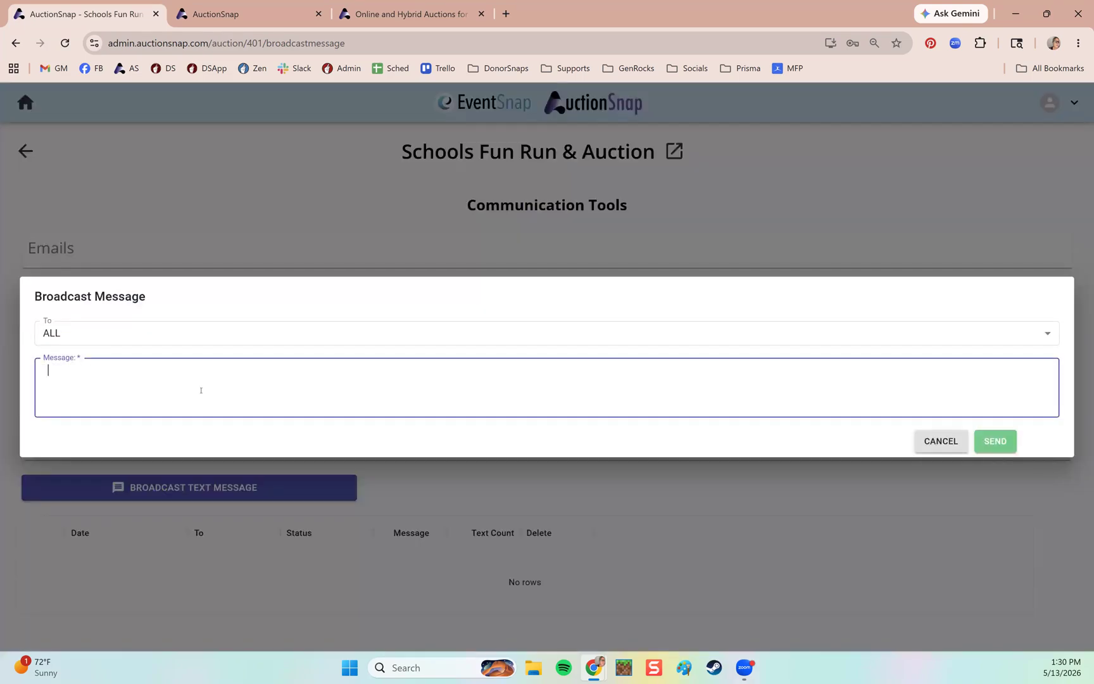
type("Room 2 is closing bidding in 10 minutes")
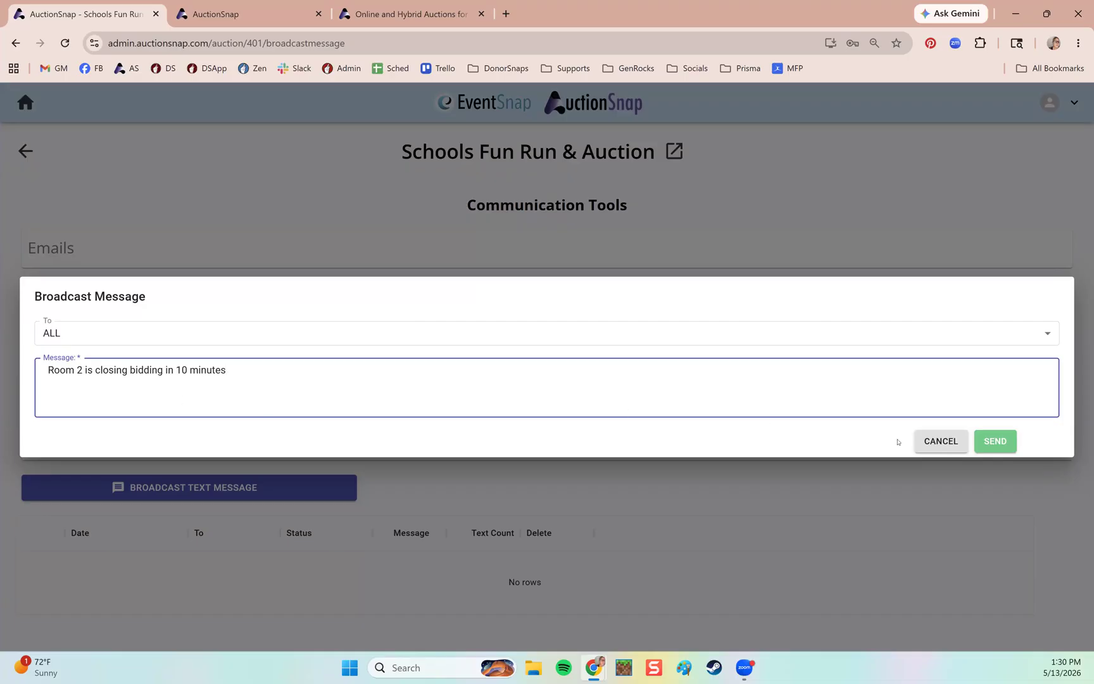
left_click(927, 447)
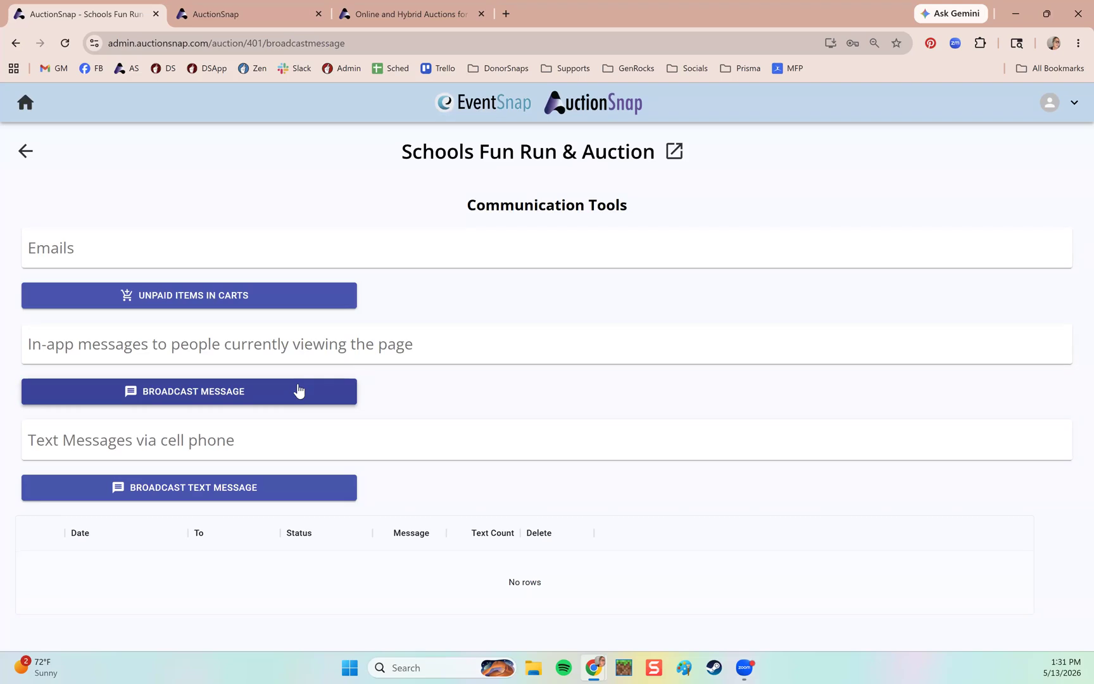
left_click(25, 150)
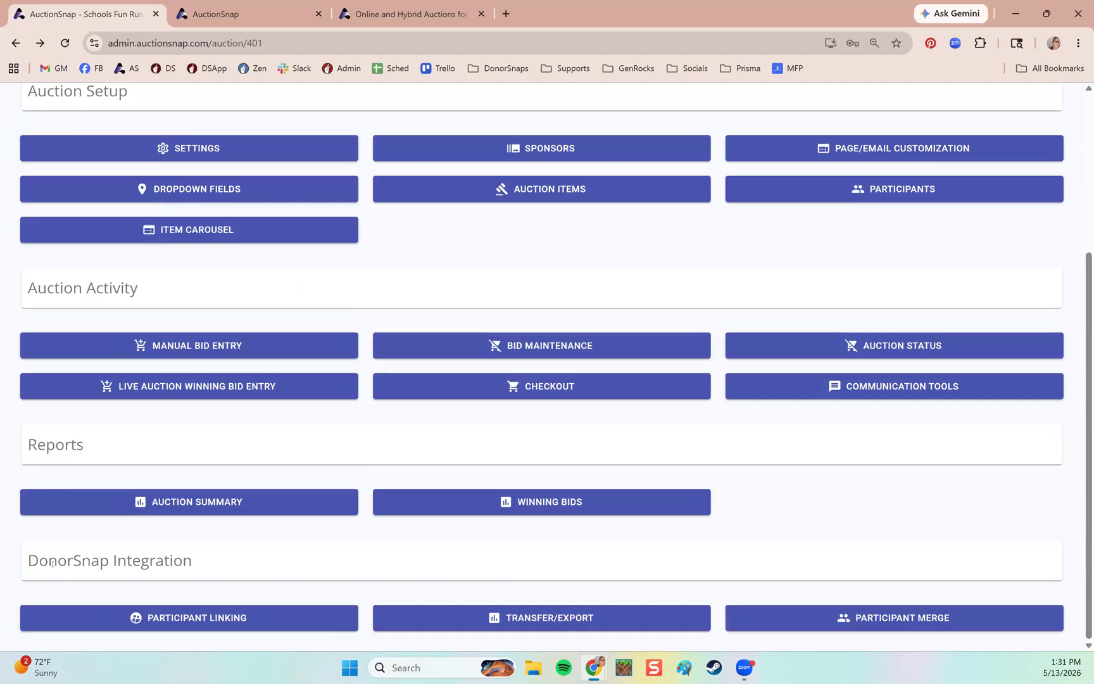
Highlight the dashboard's DonorSnap Integration and Auction Setup sections.
left_click_drag(28, 561, 216, 563)
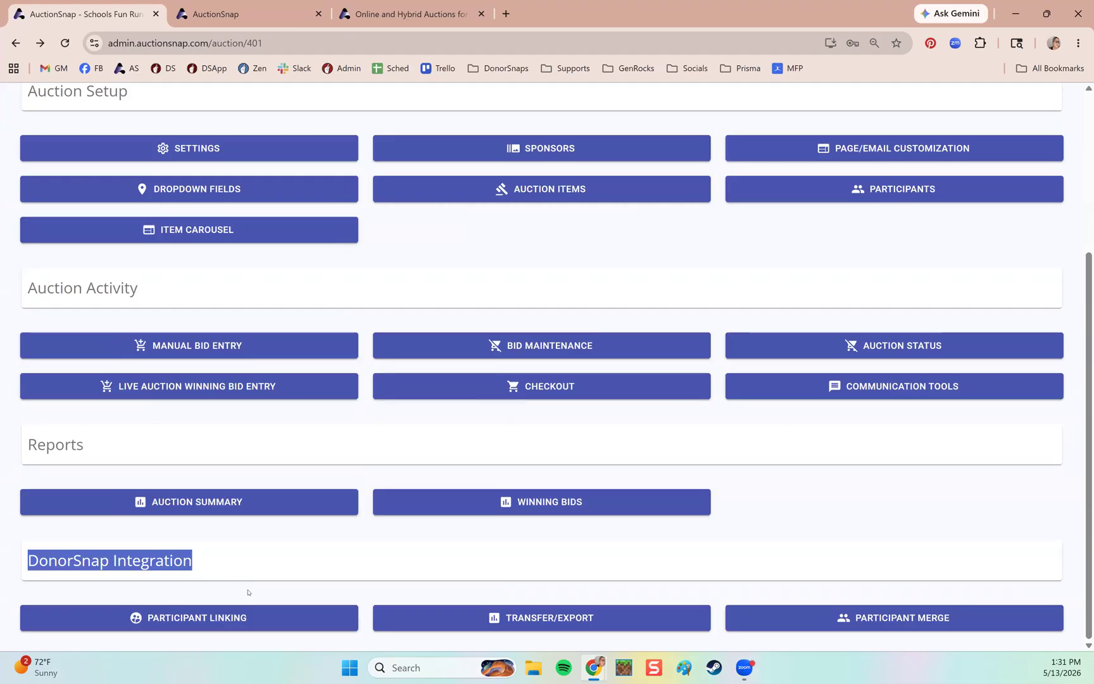
left_click(193, 615)
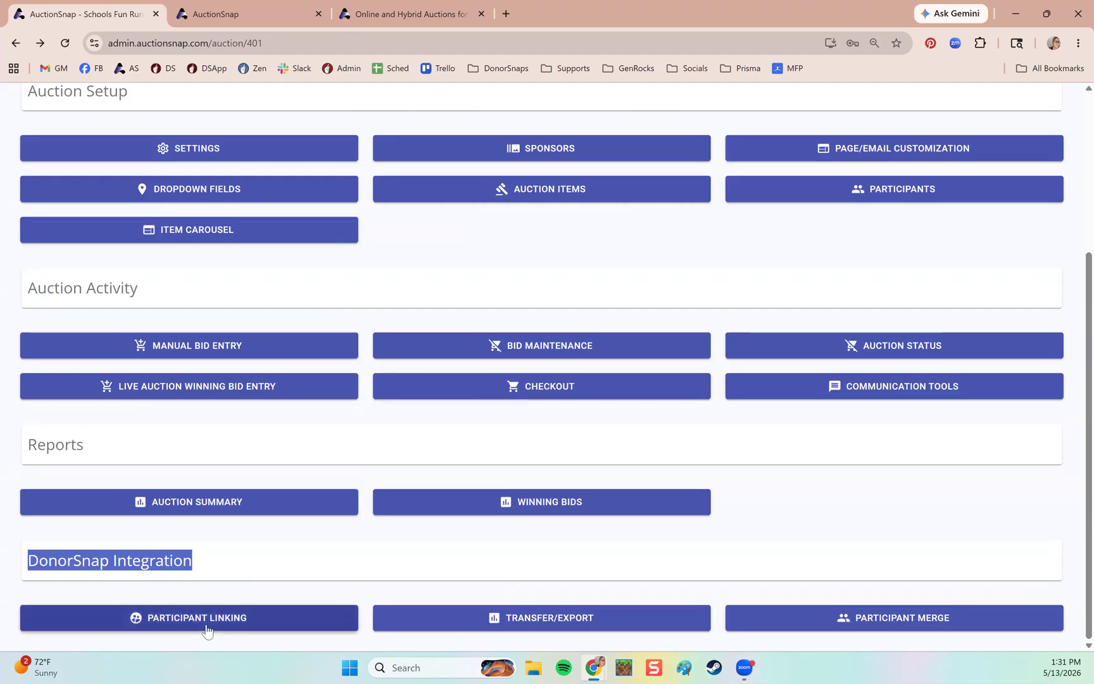
left_click(301, 559)
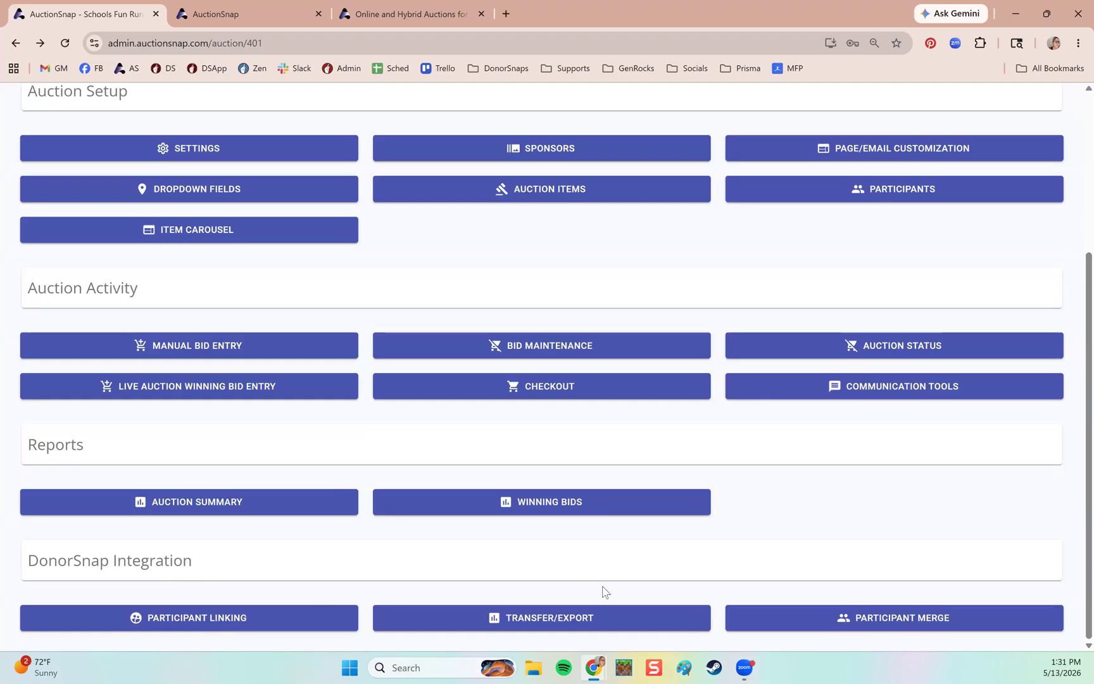
scroll(633, 560, "up", 4)
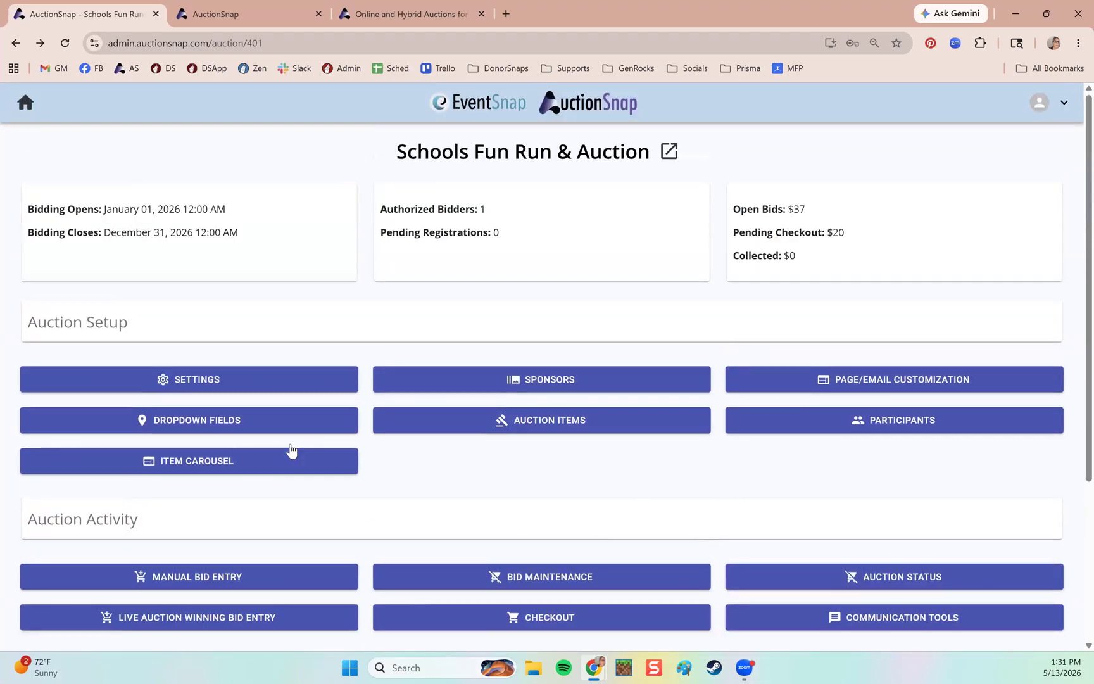
double_click(100, 323)
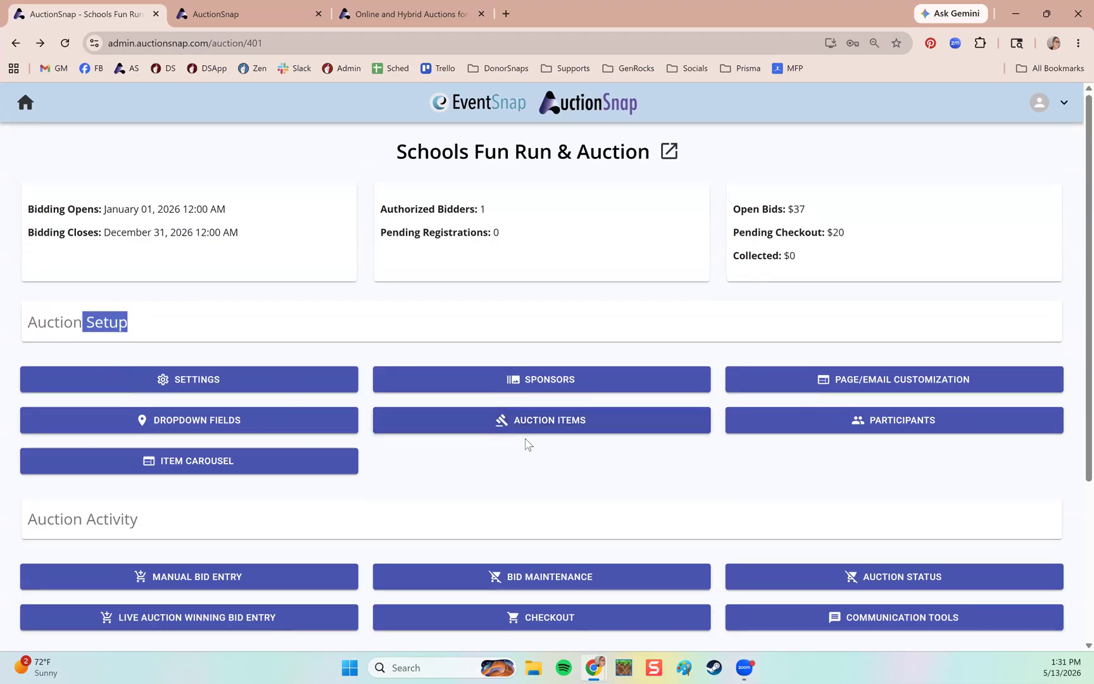
scroll(512, 488, "down", 2)
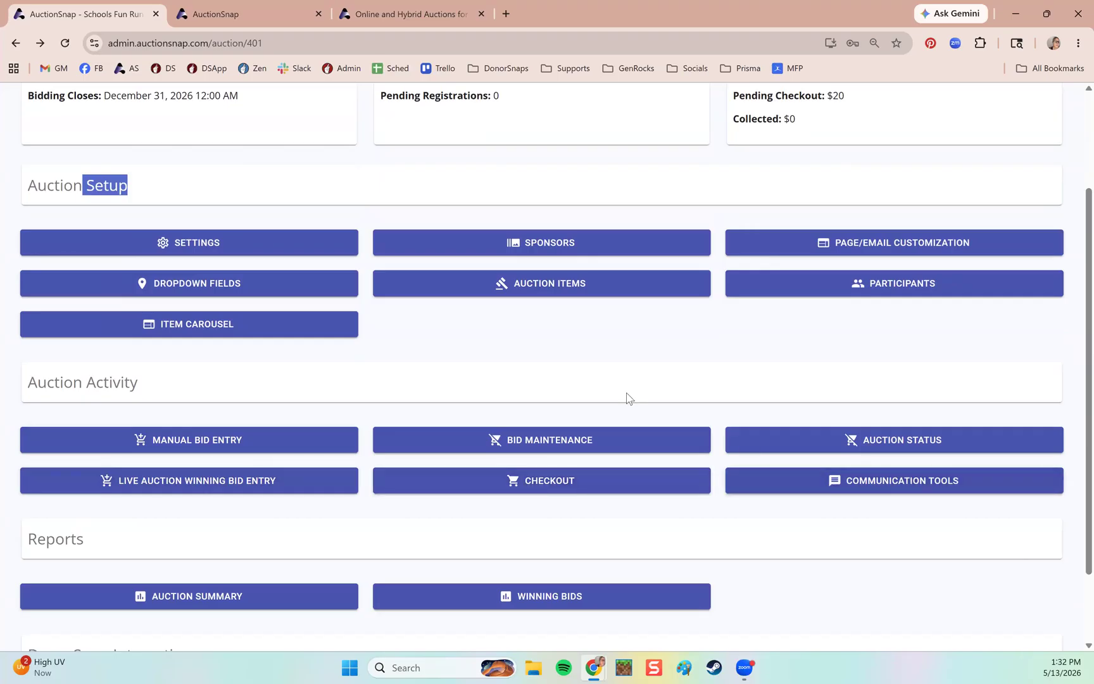
scroll(625, 396, "up", 2)
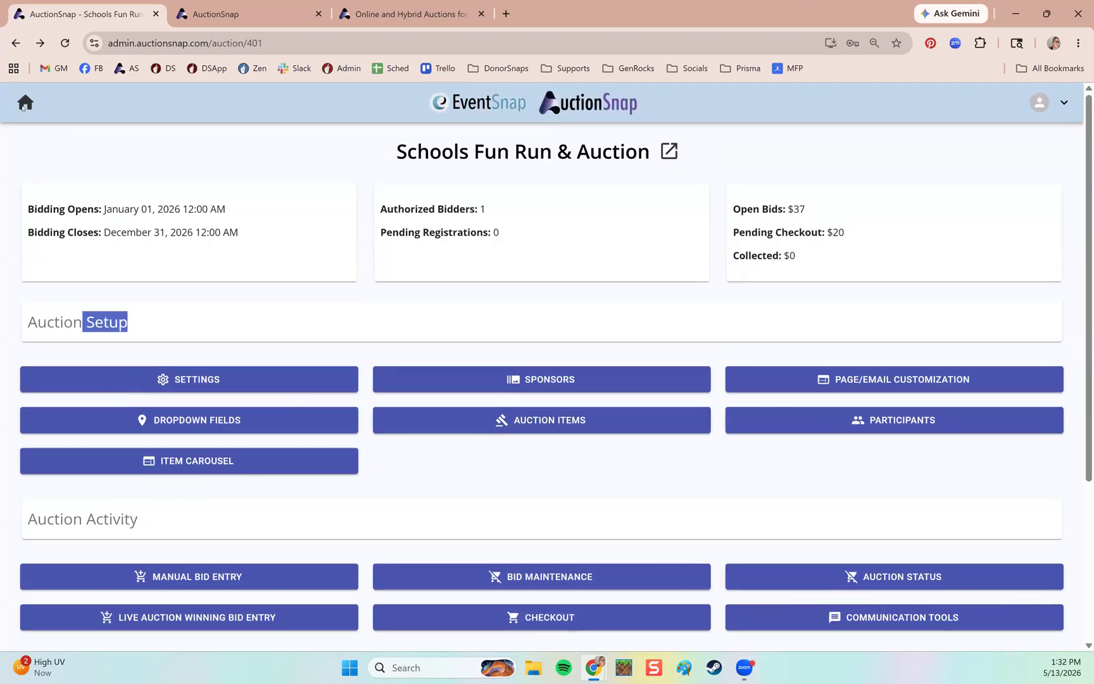
Go to the organisation's list of events, then bring up the AuctionSnap marketing homepage.
left_click(23, 105)
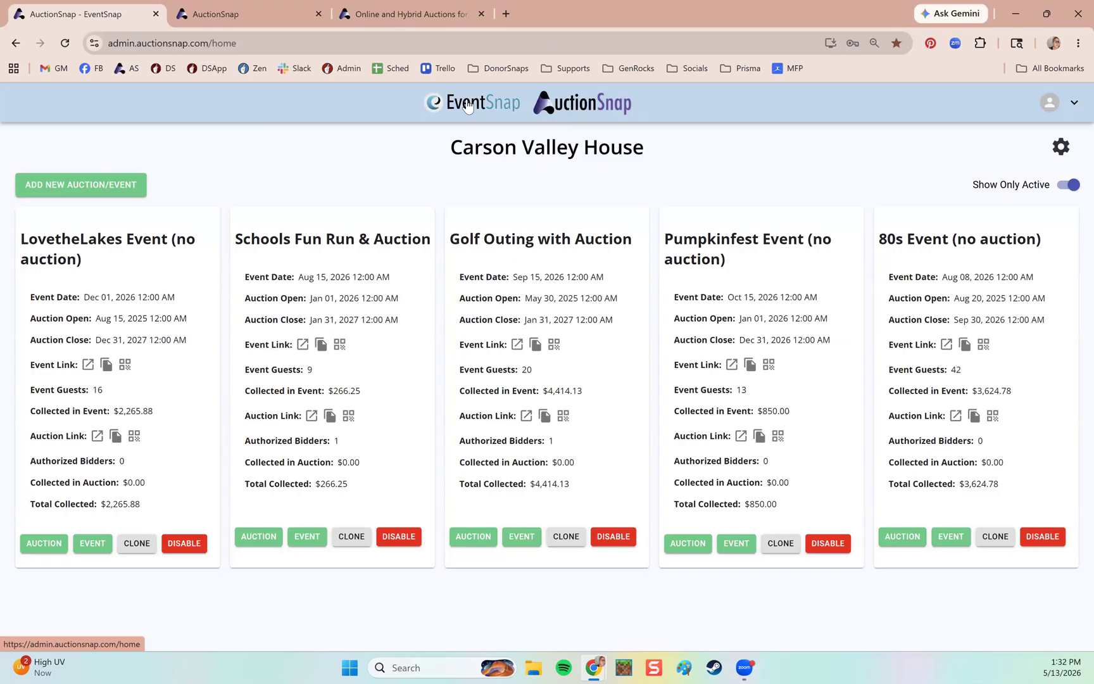
left_click(243, 12)
left_click(350, 19)
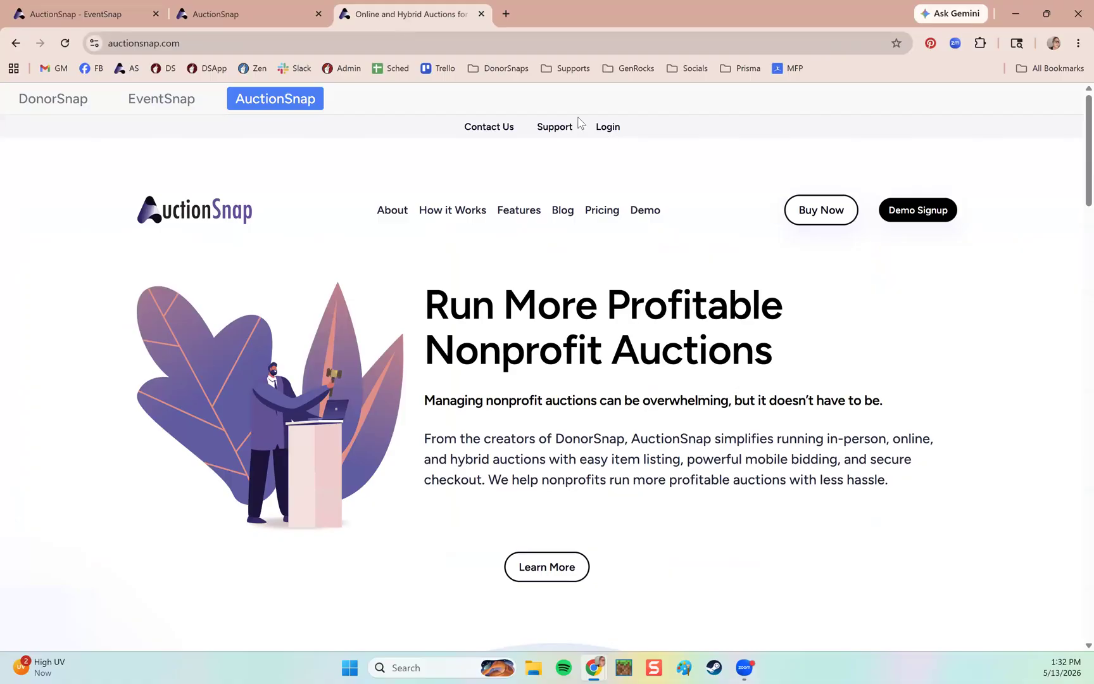
Show the Pricing page's $500/year AuctionSnap plan and $800/year AuctionSnap & EventSnap Bundle.
left_click(605, 209)
scroll(852, 449, "down", 4)
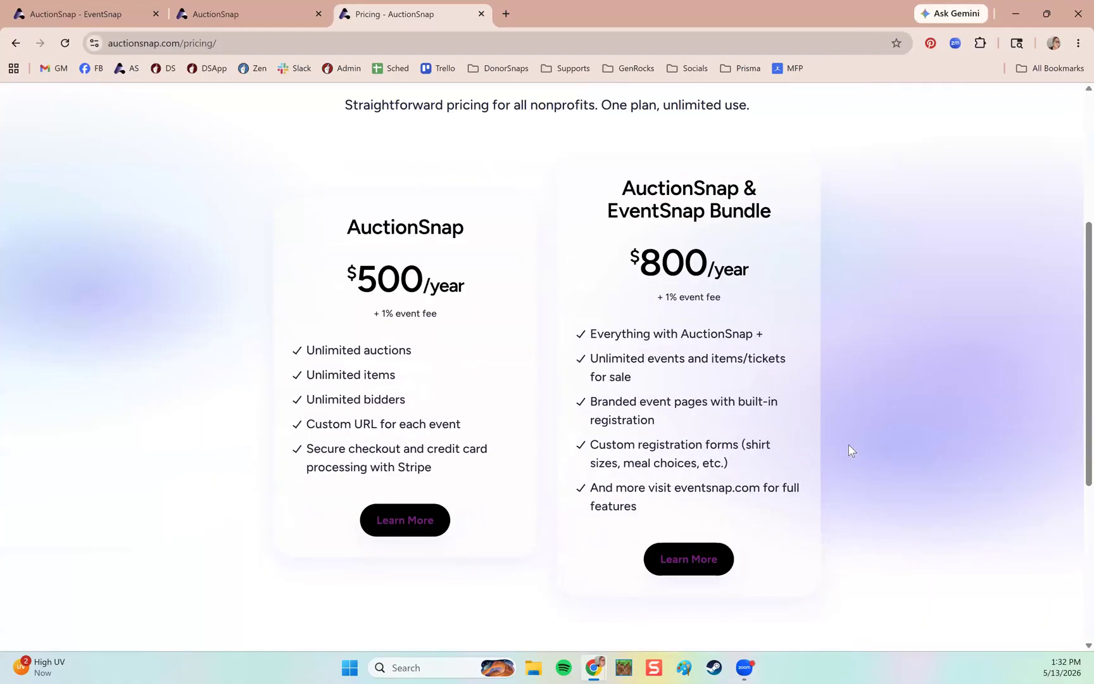